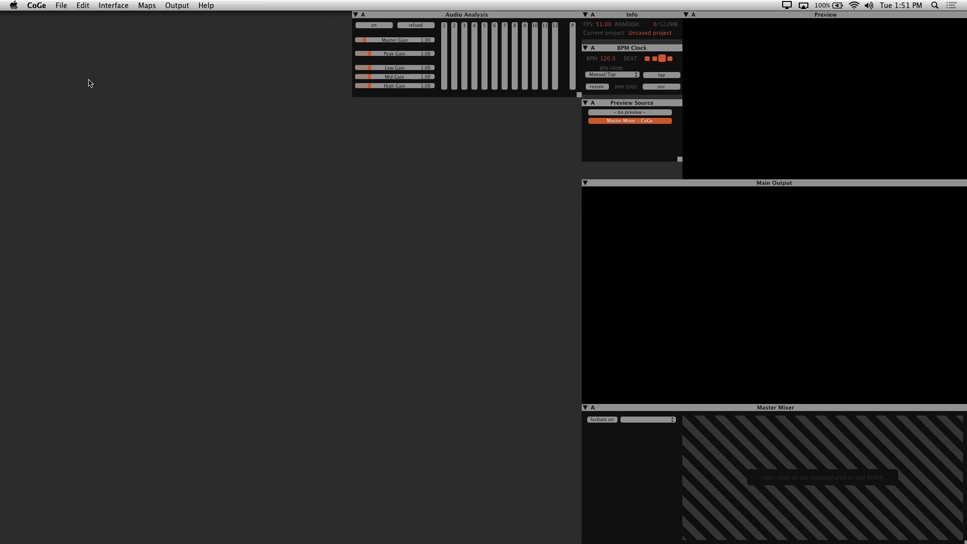
# - In Preferences > Rendering, enter 1920 x 1080 as both the mixer and layer rendering sizes
pyautogui.click(44, 10)
pyautogui.click(48, 27)
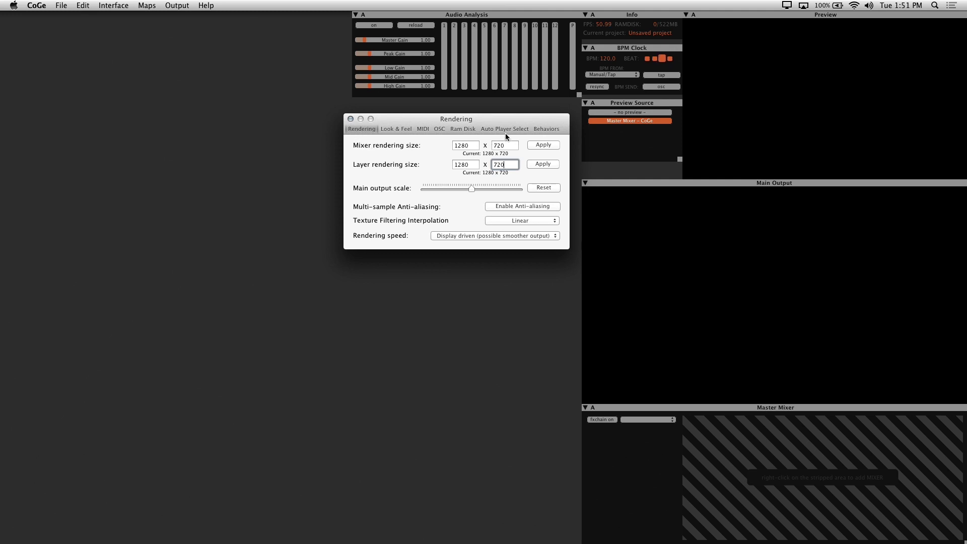
pyautogui.doubleClick(473, 145)
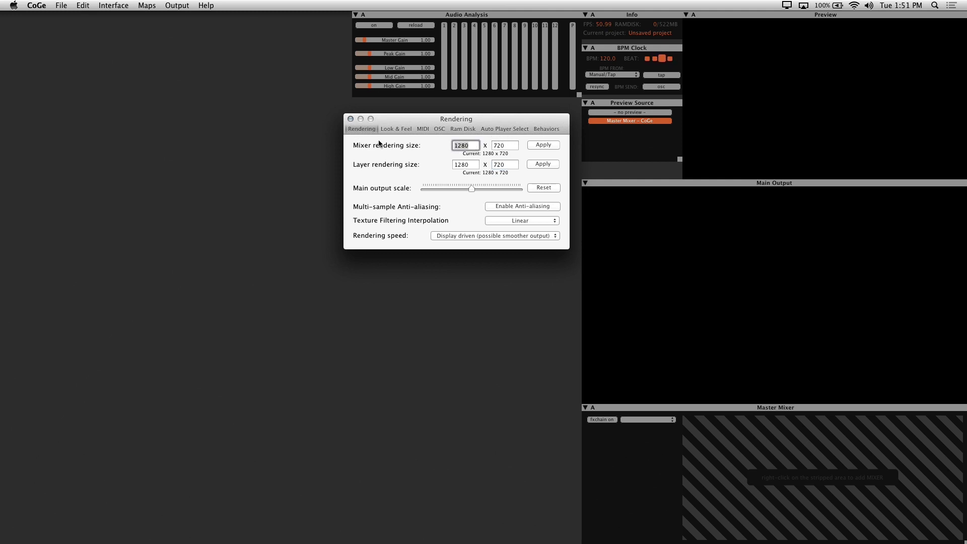
pyautogui.write('1920')
pyautogui.press('Tab')
pyautogui.write('108')
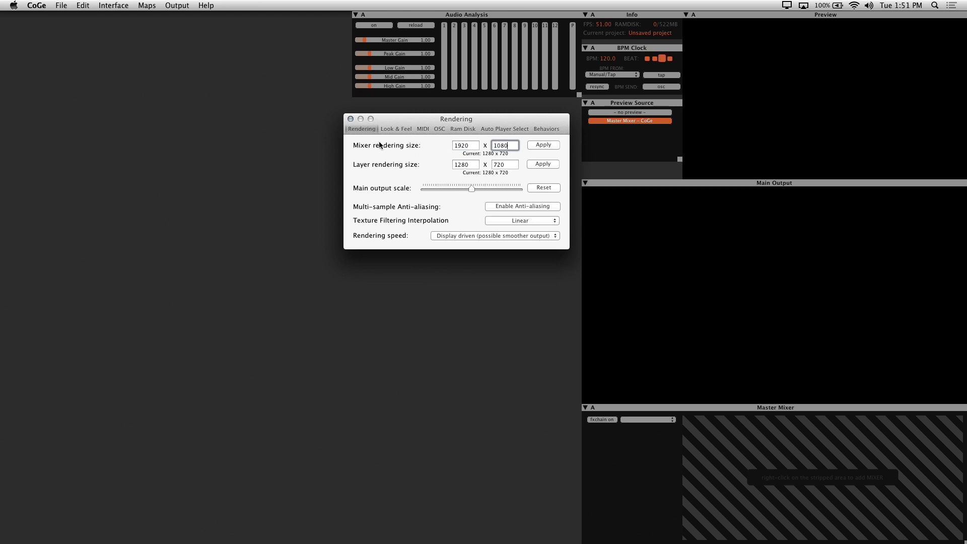
pyautogui.doubleClick(464, 165)
pyautogui.write('1920')
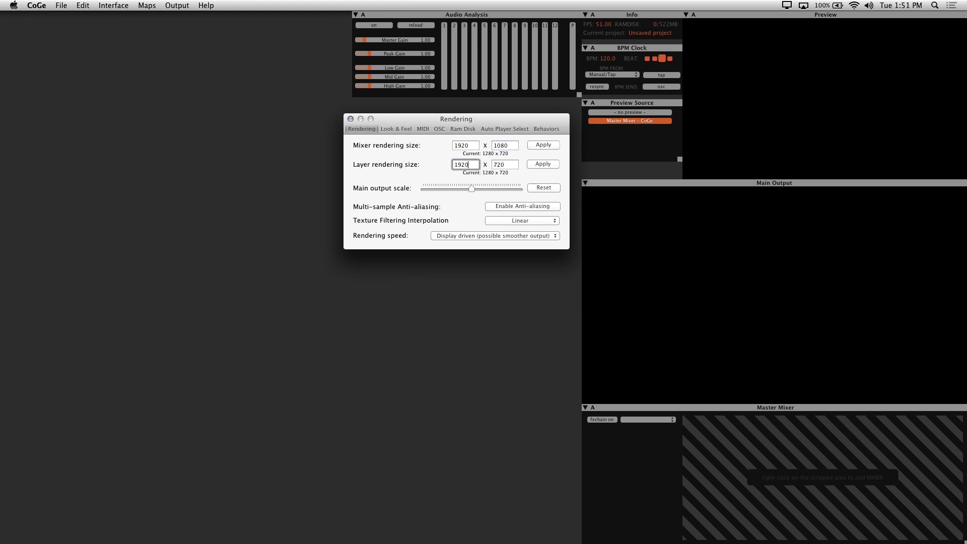
pyautogui.press('Tab')
pyautogui.write('108')
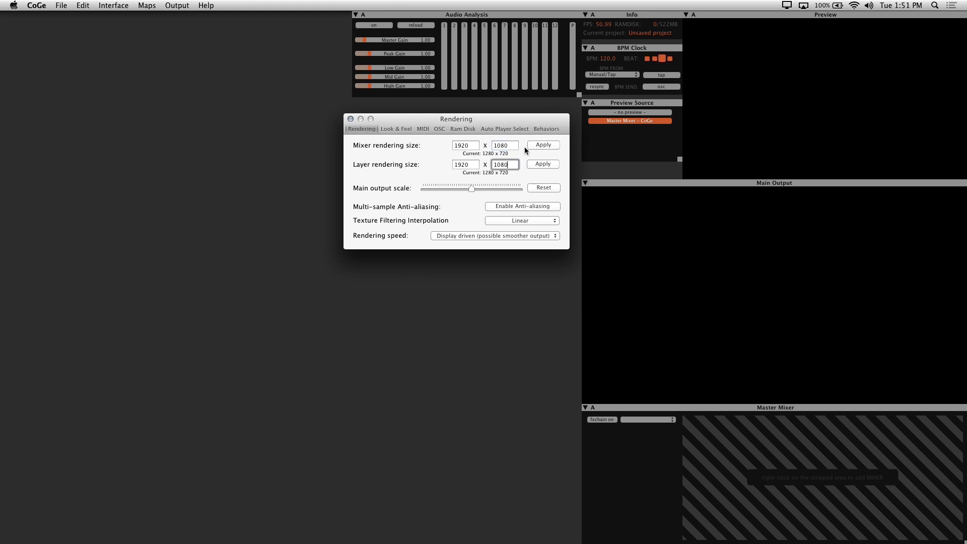
# - Apply both 1920 x 1080 sizes, keep Display driven speed, and choose Don't restart
pyautogui.click(539, 146)
pyautogui.click(543, 164)
pyautogui.click(469, 236)
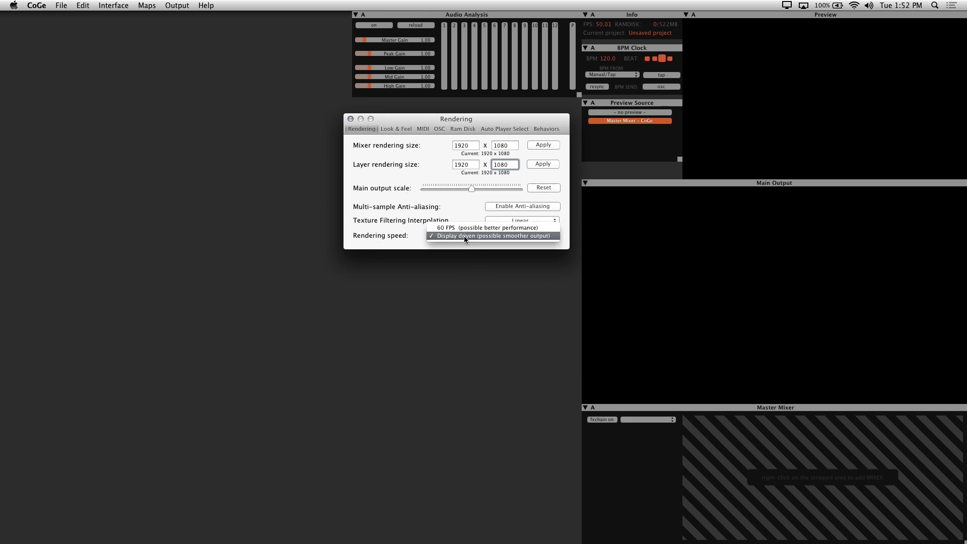
pyautogui.click(483, 237)
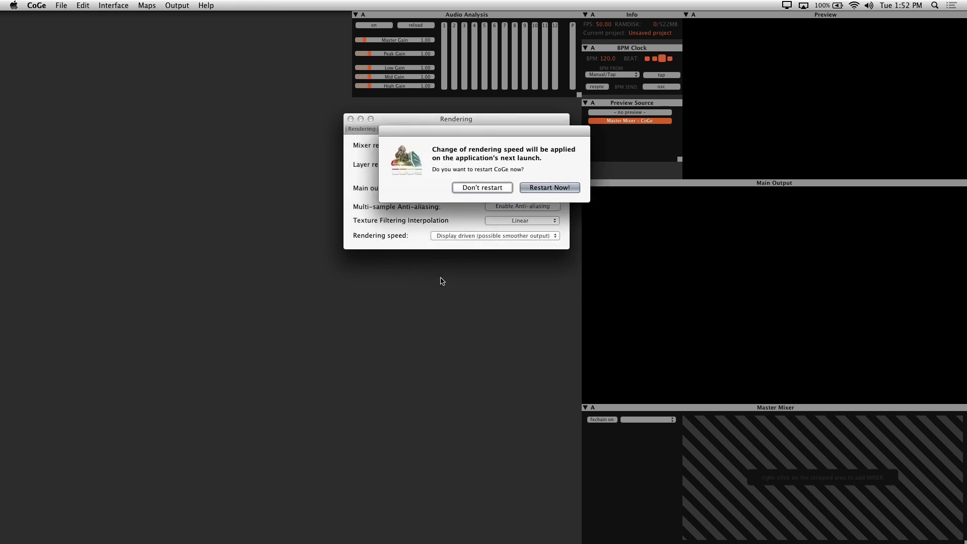
pyautogui.click(487, 188)
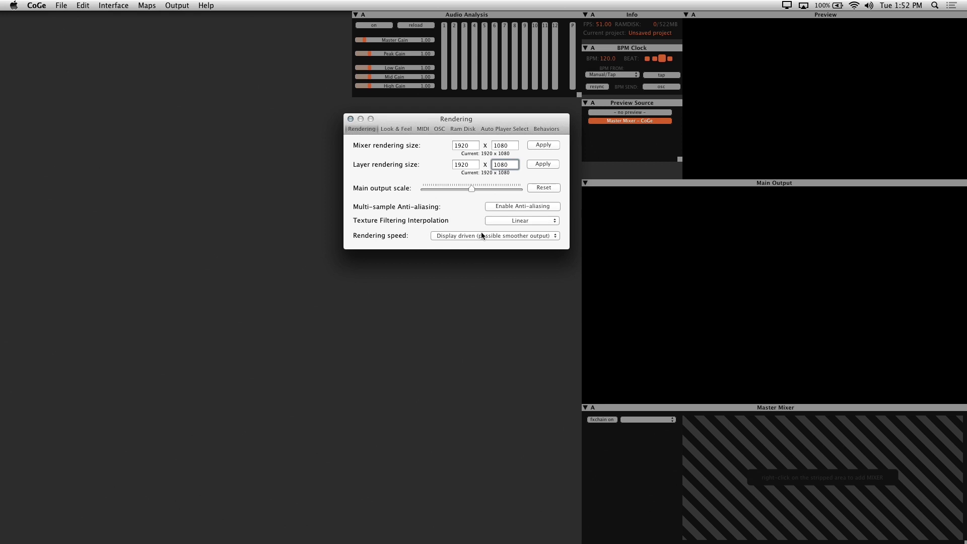
# - Try pink, green and blue themes, then return to orange with high contrast
pyautogui.click(405, 129)
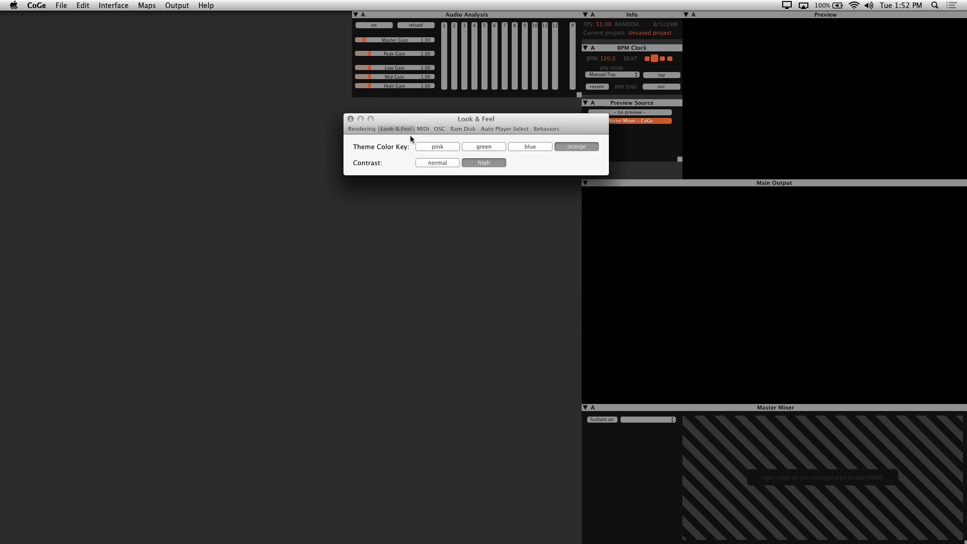
pyautogui.click(436, 146)
pyautogui.click(497, 146)
pyautogui.click(535, 146)
pyautogui.click(577, 146)
pyautogui.click(446, 162)
pyautogui.click(484, 163)
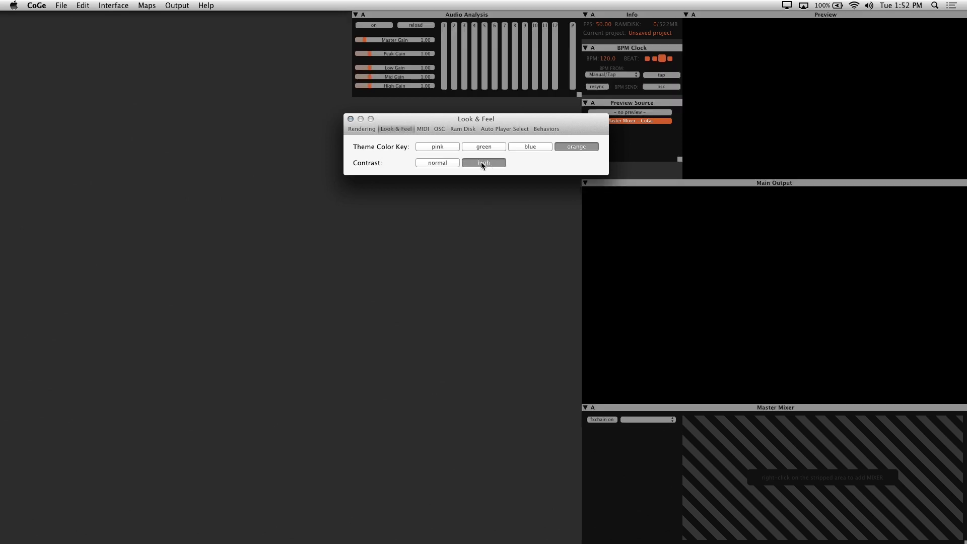
# - Look through the MIDI, OSC and Ram Disk preference pages
pyautogui.click(424, 129)
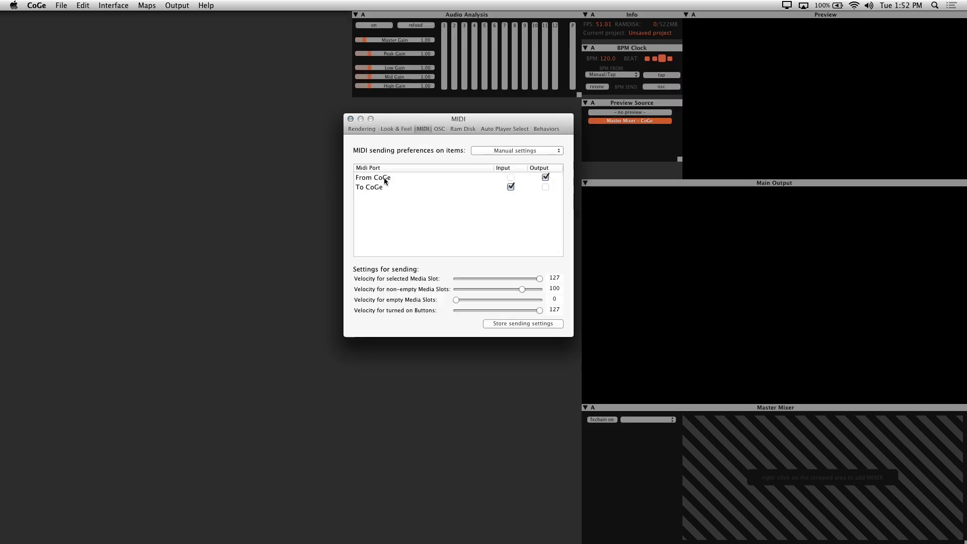
pyautogui.click(446, 129)
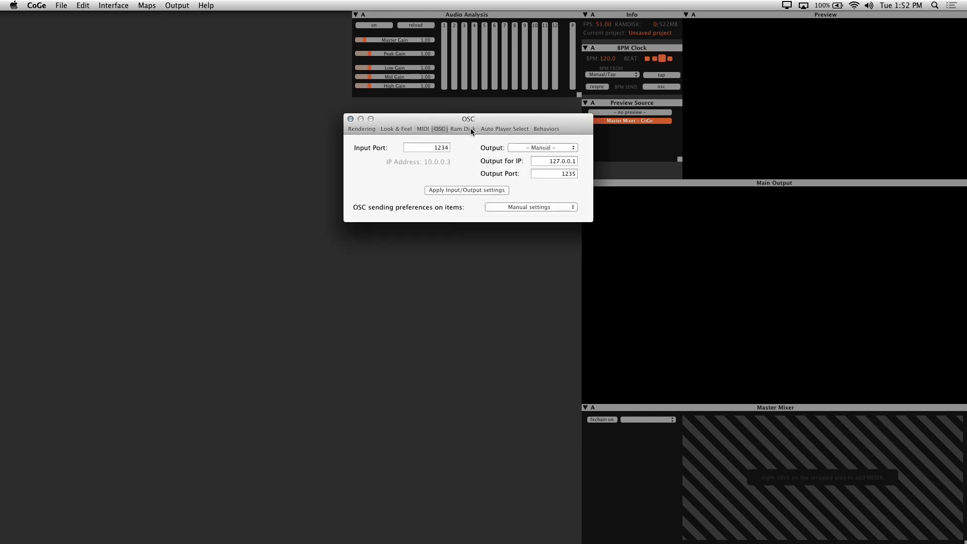
pyautogui.click(471, 129)
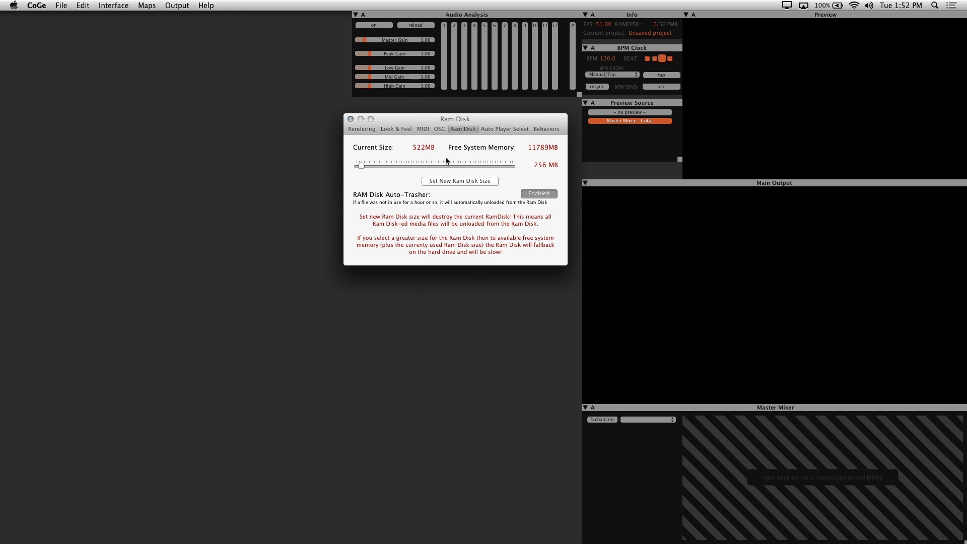
# - Leave Movie Loops on Quicktime Player, look over Behaviors, and close the Preferences window
pyautogui.click(500, 129)
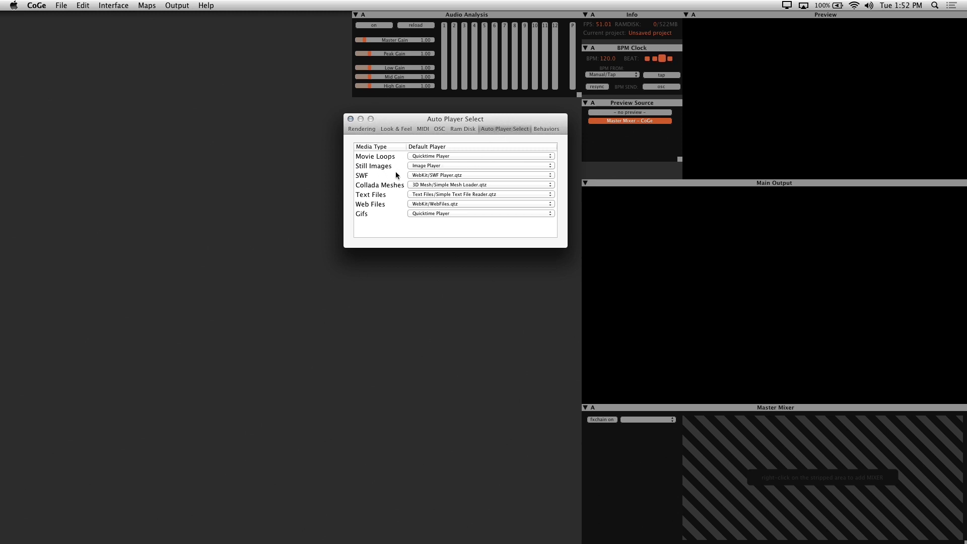
pyautogui.click(438, 156)
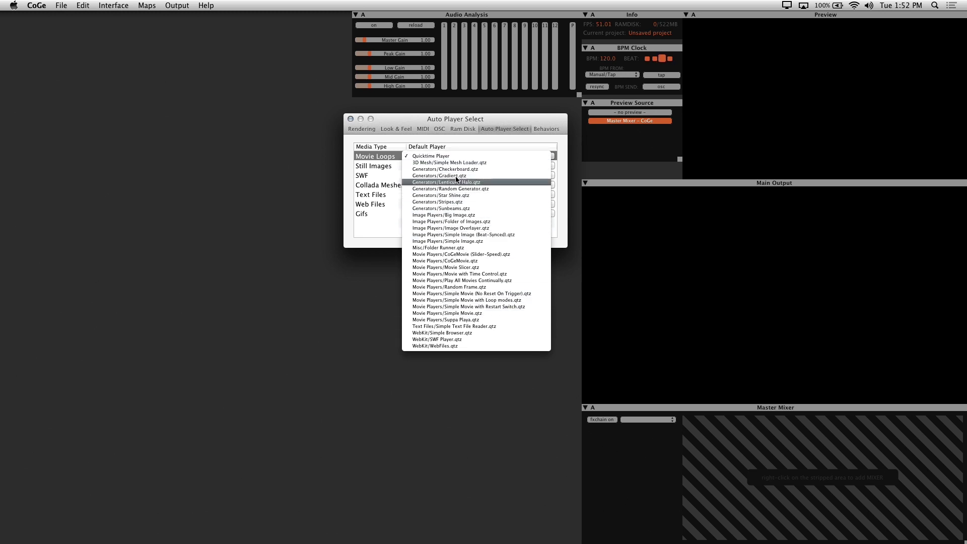
pyautogui.click(439, 156)
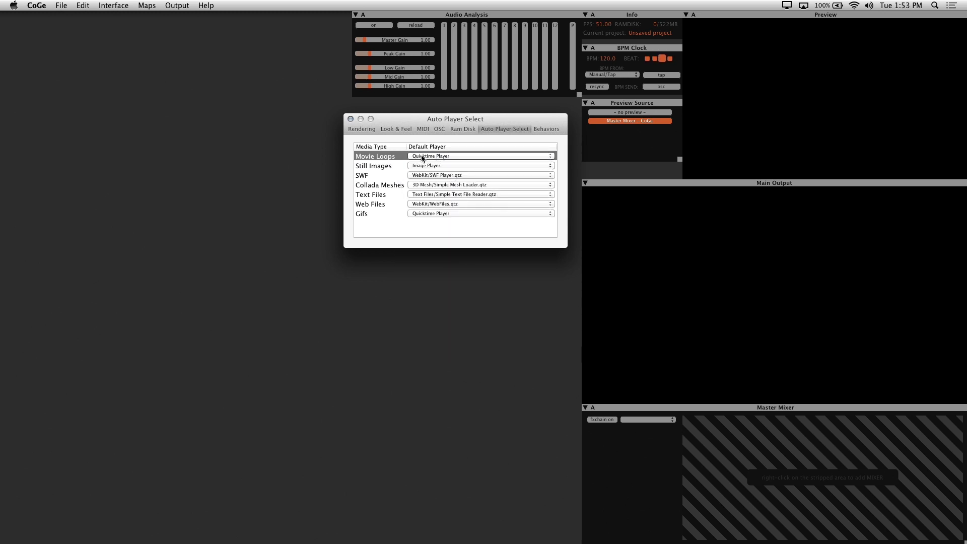
pyautogui.click(543, 129)
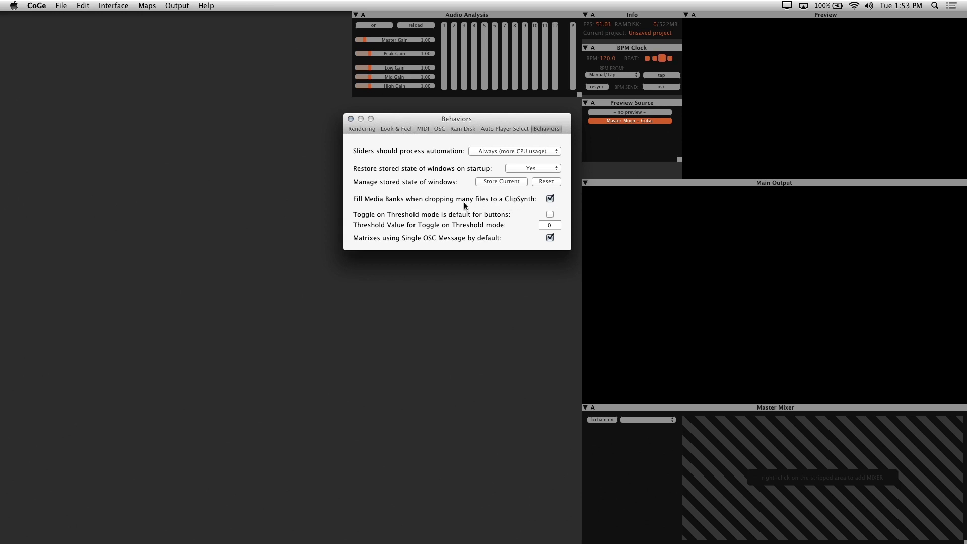
pyautogui.click(350, 118)
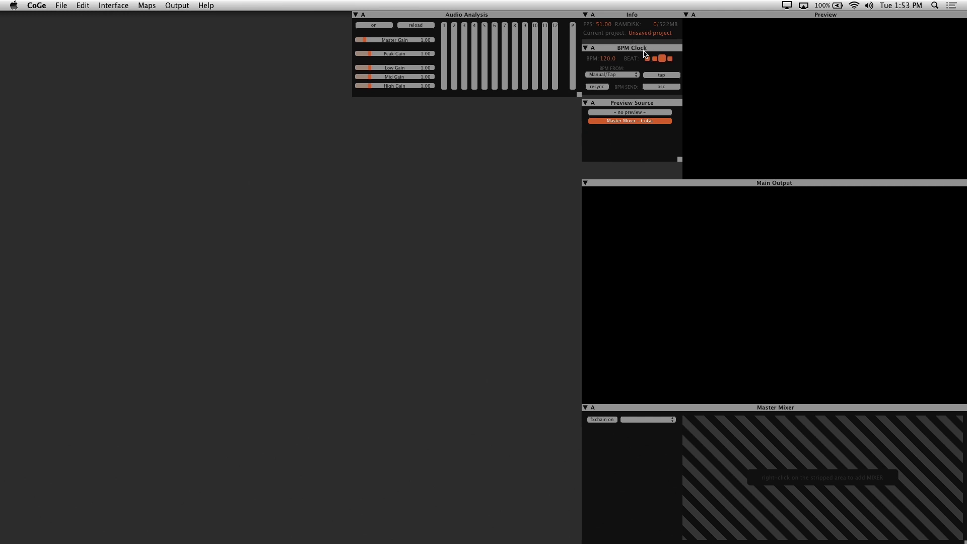
# - Keep BPM on Manual/Tap, toggle Audio Analysis on and off, and set Master Gain to 1.71
pyautogui.click(625, 76)
pyautogui.click(624, 76)
pyautogui.click(656, 123)
pyautogui.click(382, 27)
pyautogui.click(382, 27)
pyautogui.click(383, 41)
# - Collapse the Audio Analysis panel and dock it just above Main Output
pyautogui.click(354, 15)
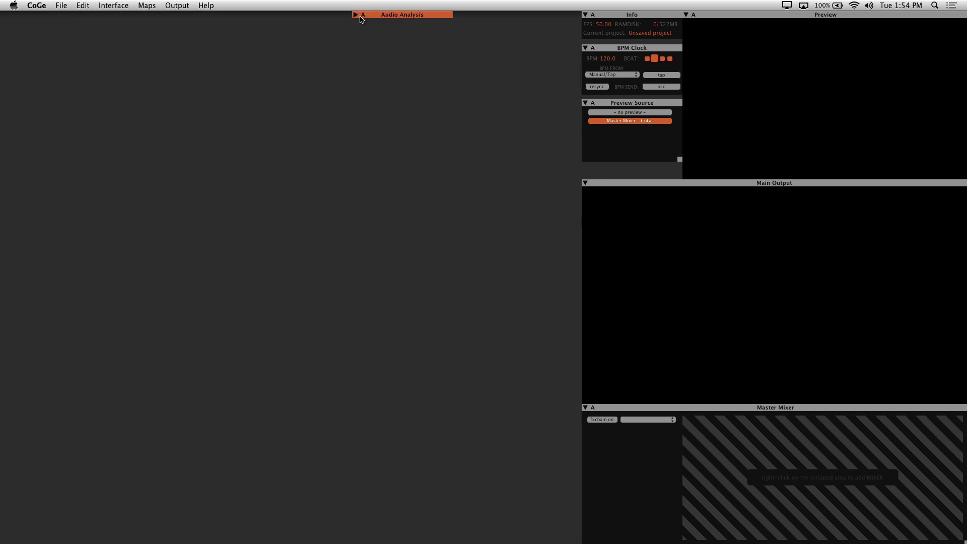
pyautogui.moveTo(370, 15); pyautogui.dragTo(602, 176)
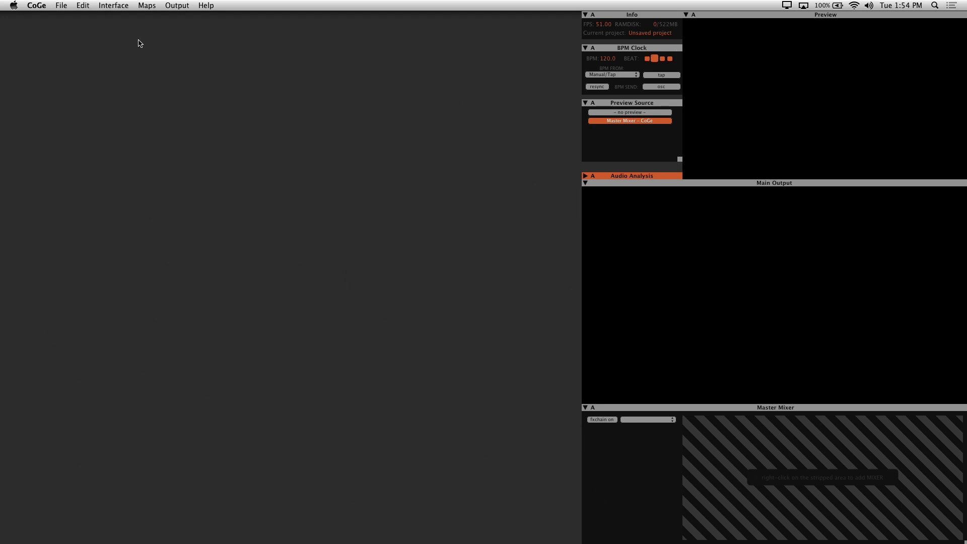
# - Create ClipSynth-1, enlarge it, and drop the ten DOC009 Tunnel Vision movies into its slots
pyautogui.click(120, 8)
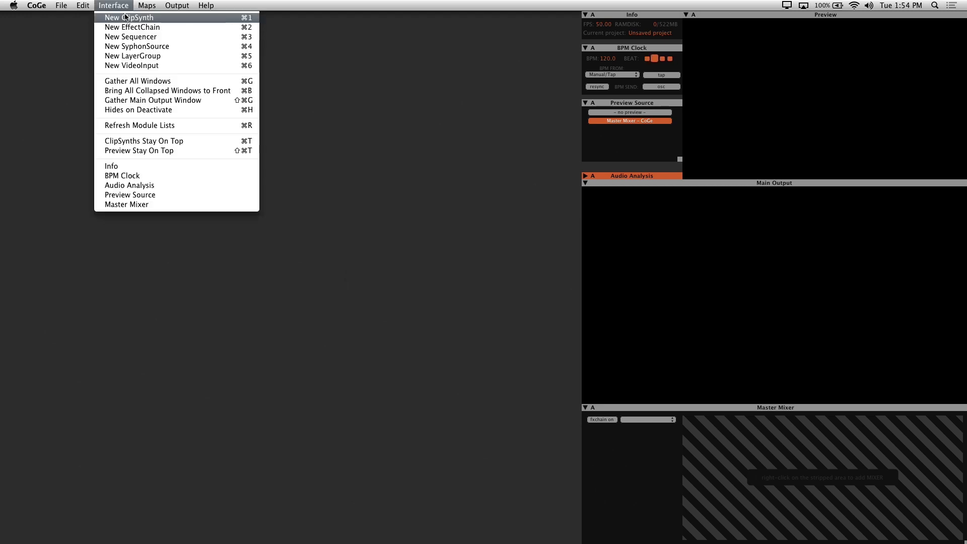
pyautogui.click(126, 17)
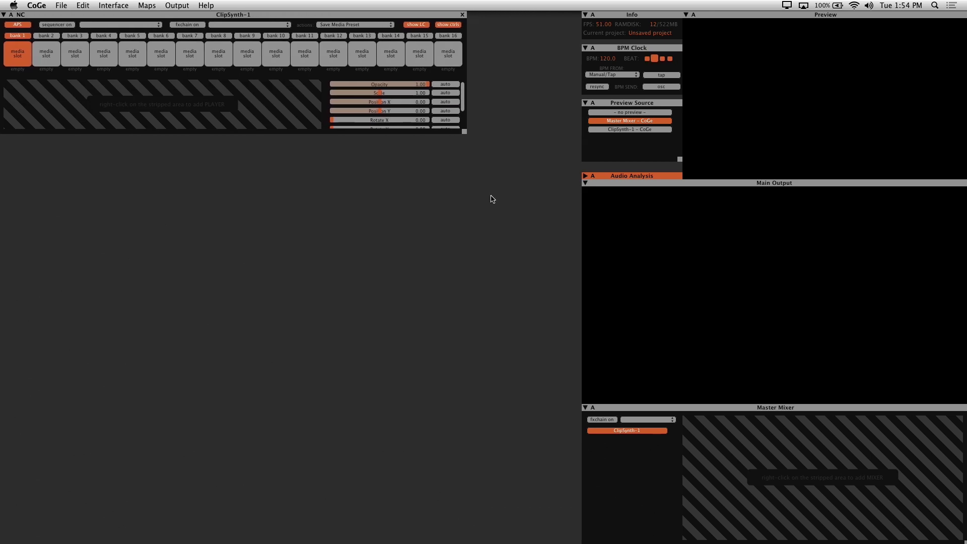
pyautogui.moveTo(467, 135); pyautogui.dragTo(580, 178)
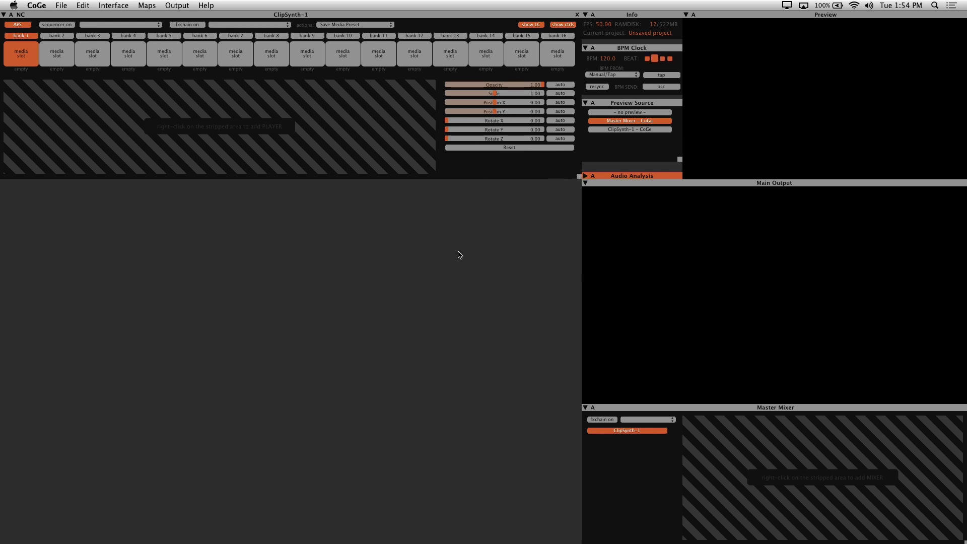
pyautogui.press('super+Tab')
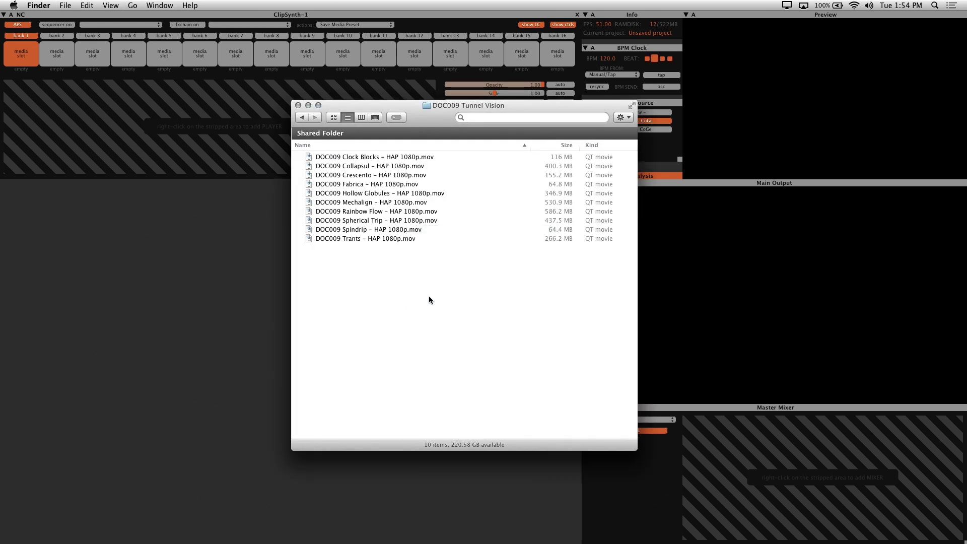
pyautogui.moveTo(463, 341); pyautogui.dragTo(28, 52)
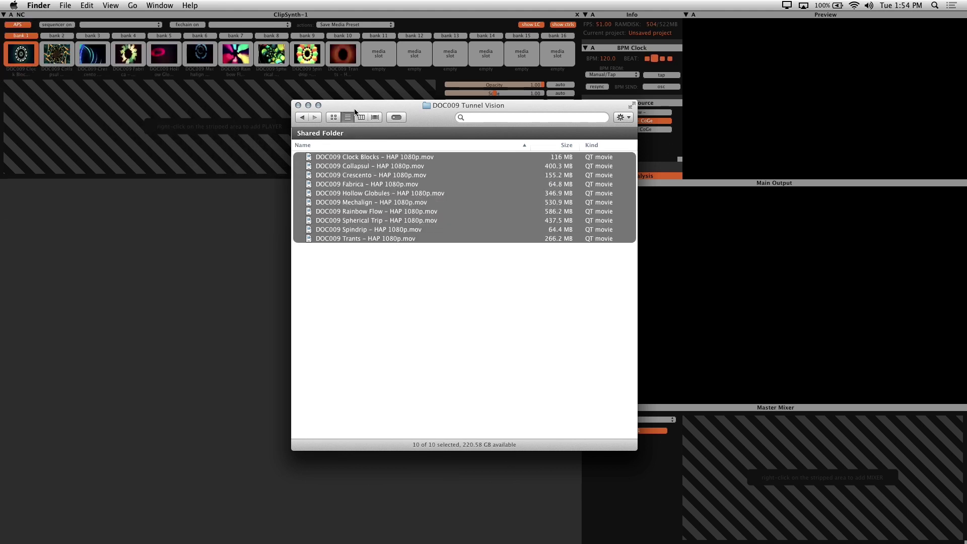
pyautogui.click(229, 107)
# - Swap the Spindrip and Trants clips, check bank 15, and play Fabrica from bank 1
pyautogui.rightClick(66, 53)
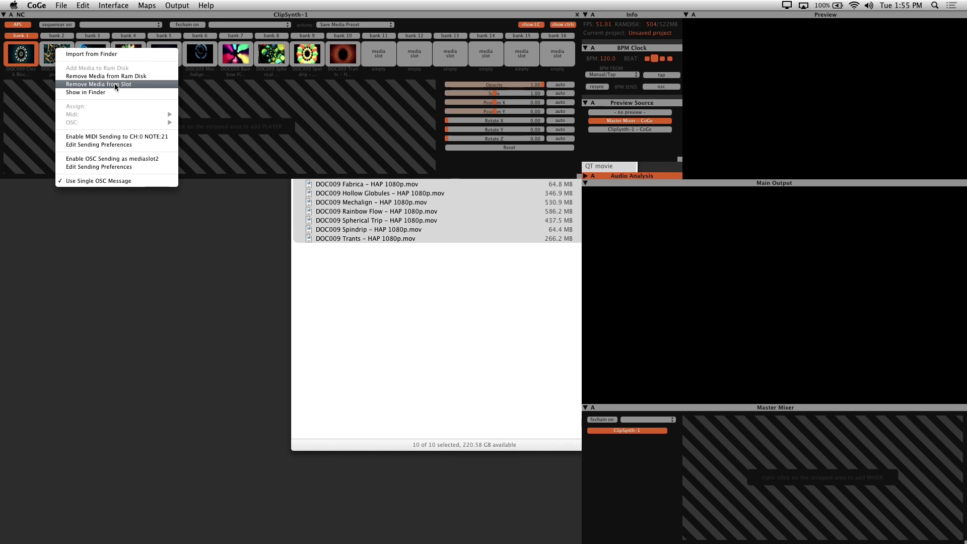
pyautogui.click(262, 99)
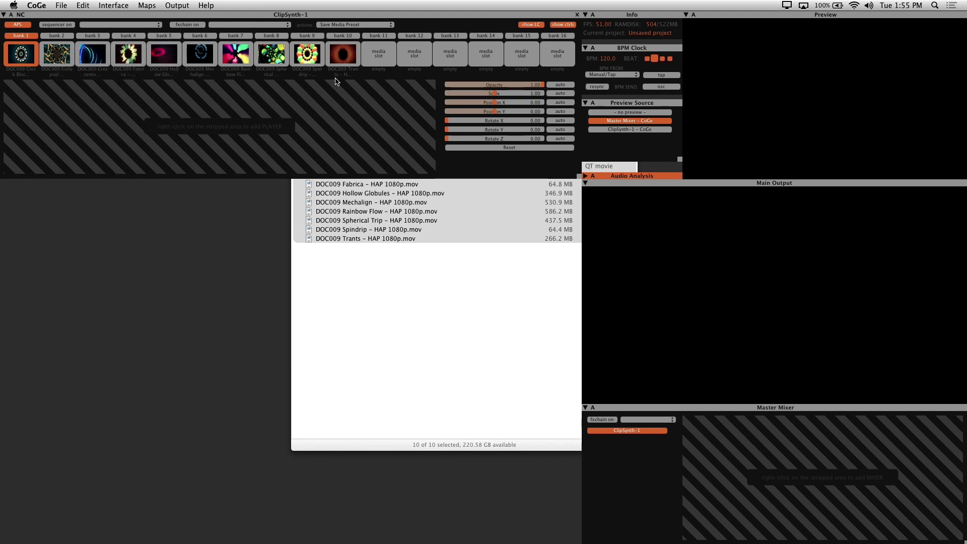
pyautogui.moveTo(311, 56)
pyautogui.mouseDown()
pyautogui.moveTo(347, 55)
pyautogui.moveTo(305, 61)
pyautogui.moveTo(305, 52)
pyautogui.mouseUp()
pyautogui.click(557, 35)
pyautogui.click(521, 36)
pyautogui.click(33, 38)
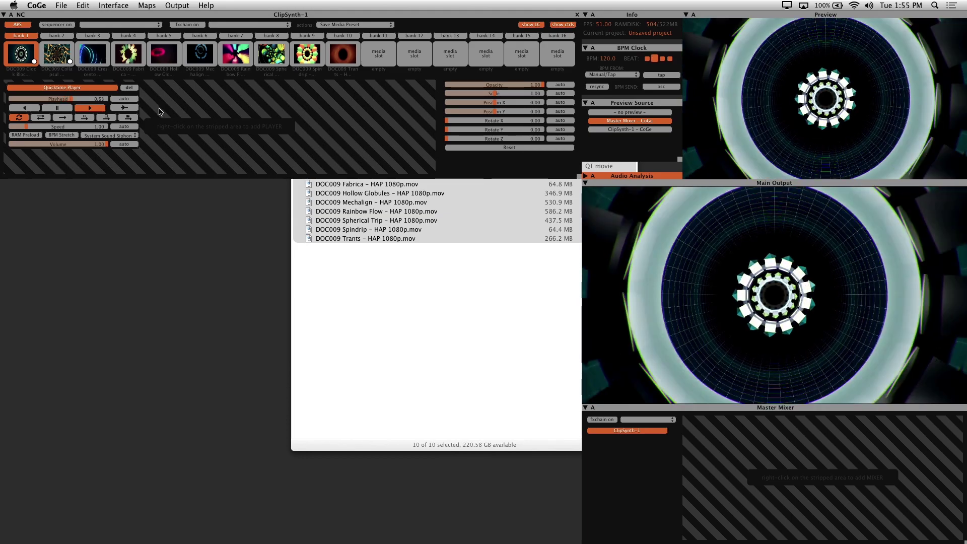
pyautogui.click(128, 55)
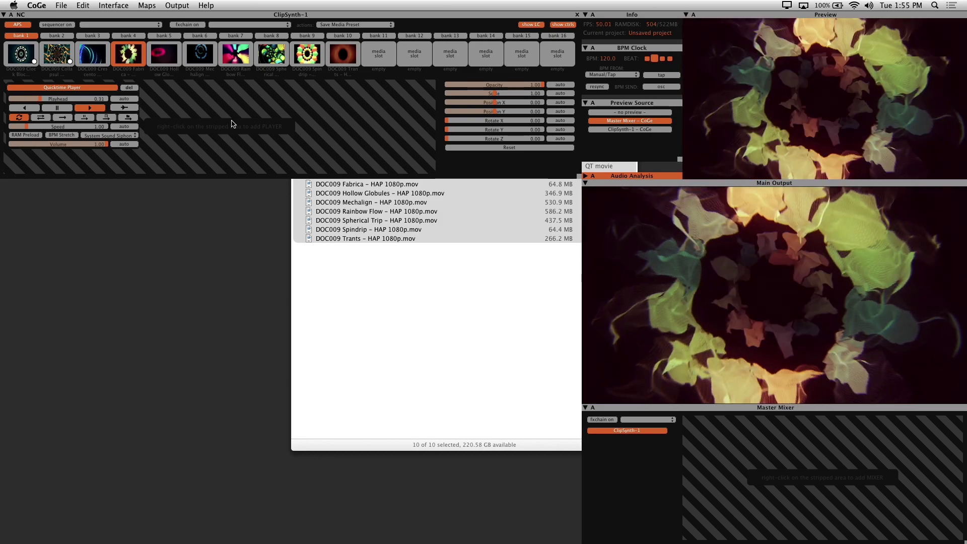
# - Create ClipSynth-2, move it up and left, and enlarge it to show all controls
pyautogui.click(117, 6)
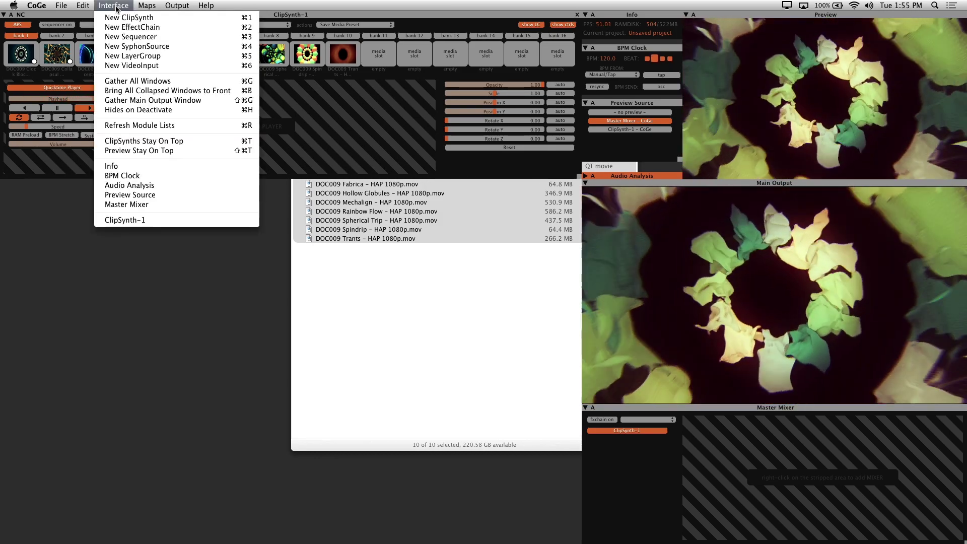
pyautogui.click(120, 17)
pyautogui.moveTo(351, 213); pyautogui.dragTo(124, 182)
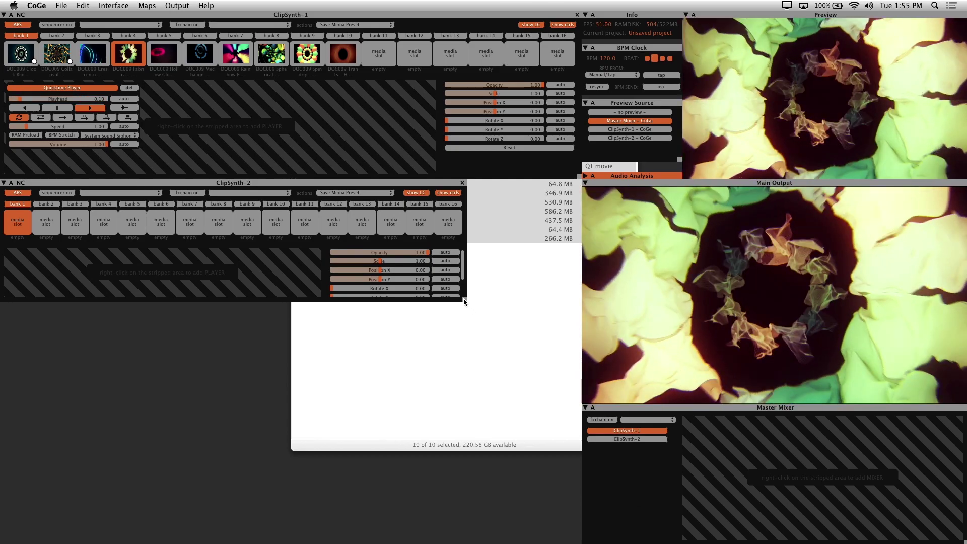
pyautogui.moveTo(464, 299); pyautogui.dragTo(578, 327)
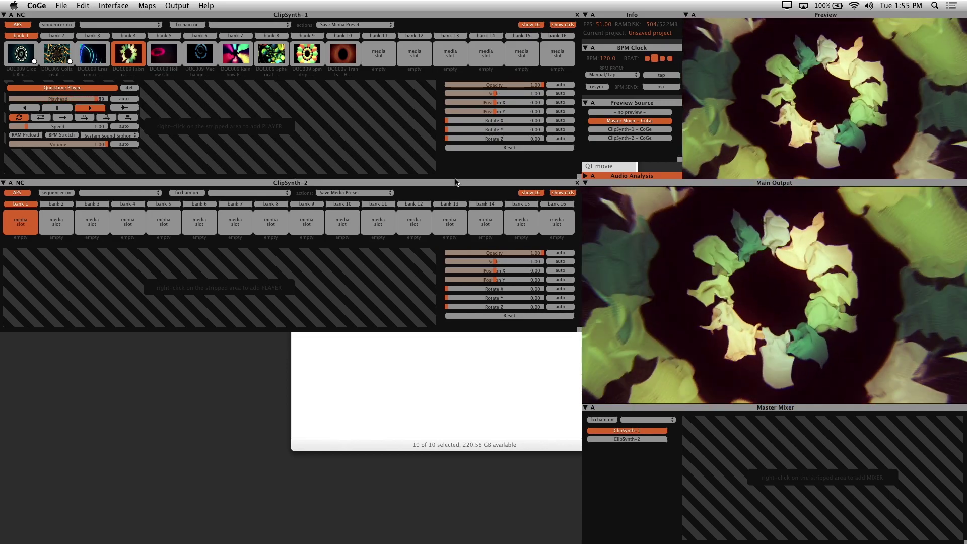
# - Load the DOC006 Monomatic One clips into ClipSynth-2, check bank 2, and close Finder
pyautogui.click(476, 376)
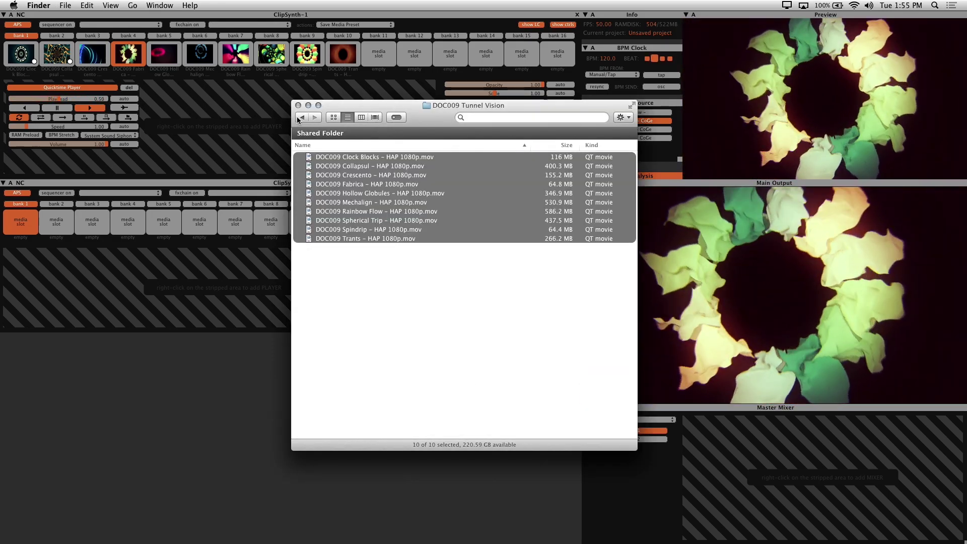
pyautogui.click(300, 117)
pyautogui.doubleClick(376, 221)
pyautogui.moveTo(446, 378); pyautogui.dragTo(24, 225)
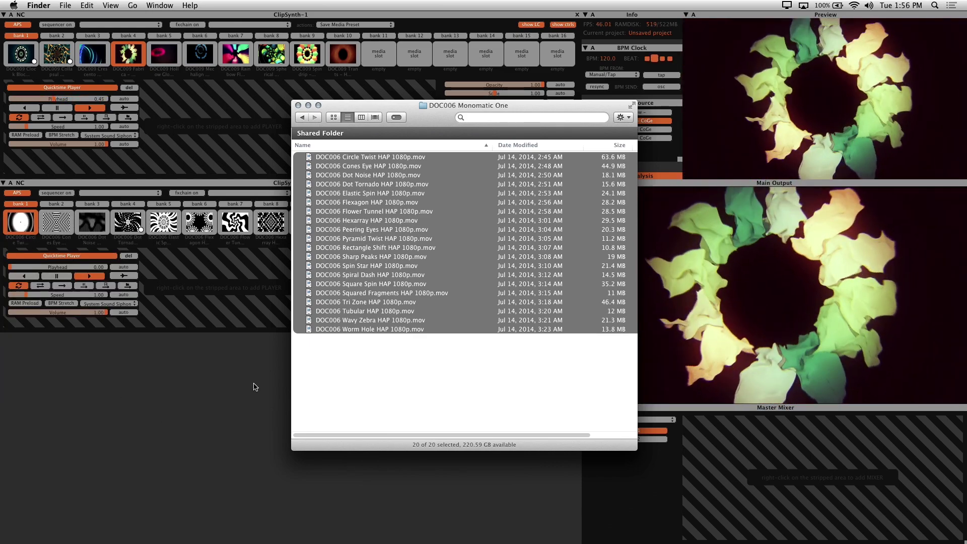
pyautogui.click(261, 315)
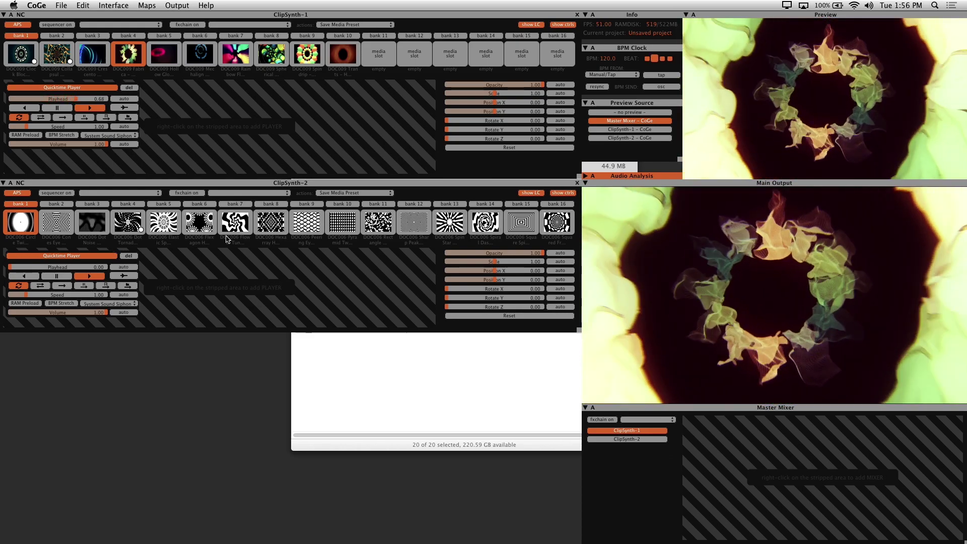
pyautogui.click(57, 205)
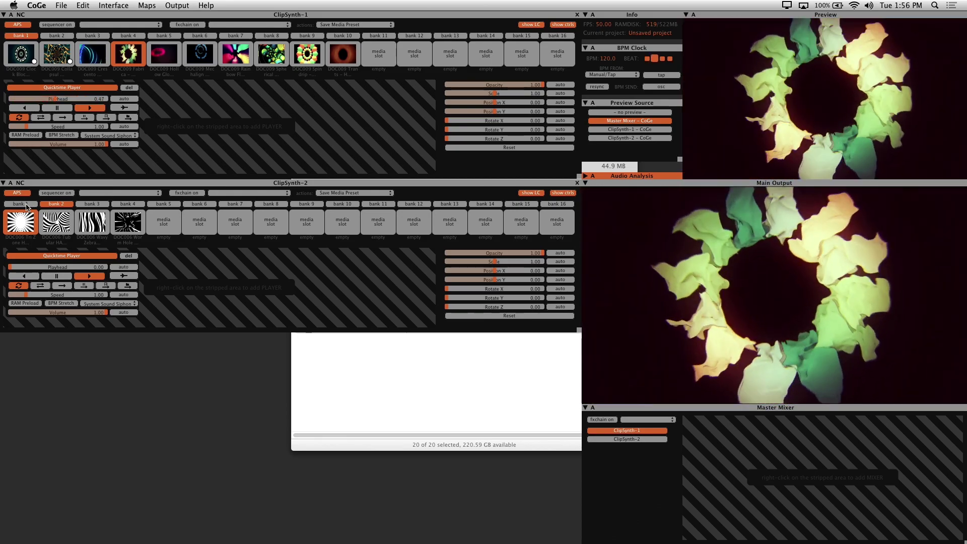
pyautogui.click(28, 205)
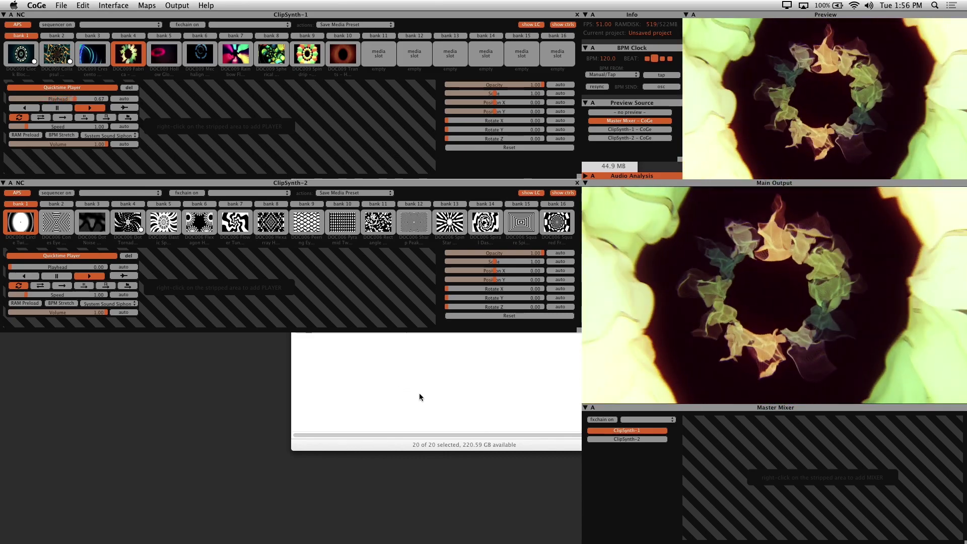
pyautogui.click(418, 392)
pyautogui.press('super+w')
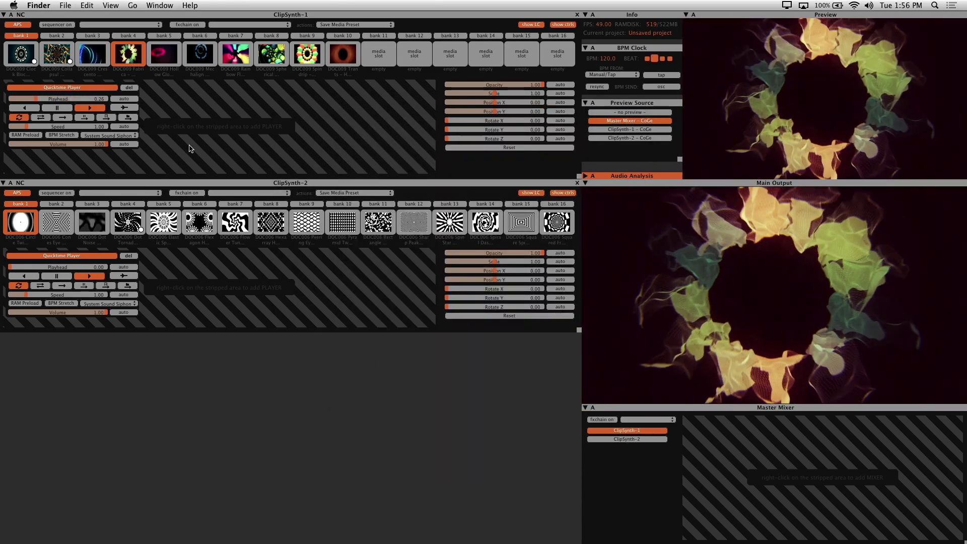
# - With APS off, add a CoGeMovie.qtz player, test five DOC009 clips, then remove it
pyautogui.click(198, 146)
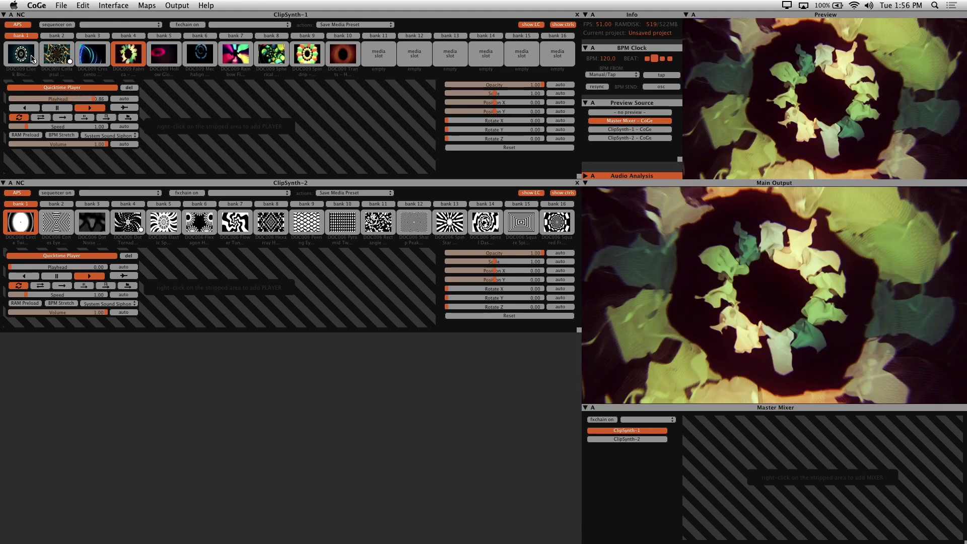
pyautogui.click(20, 25)
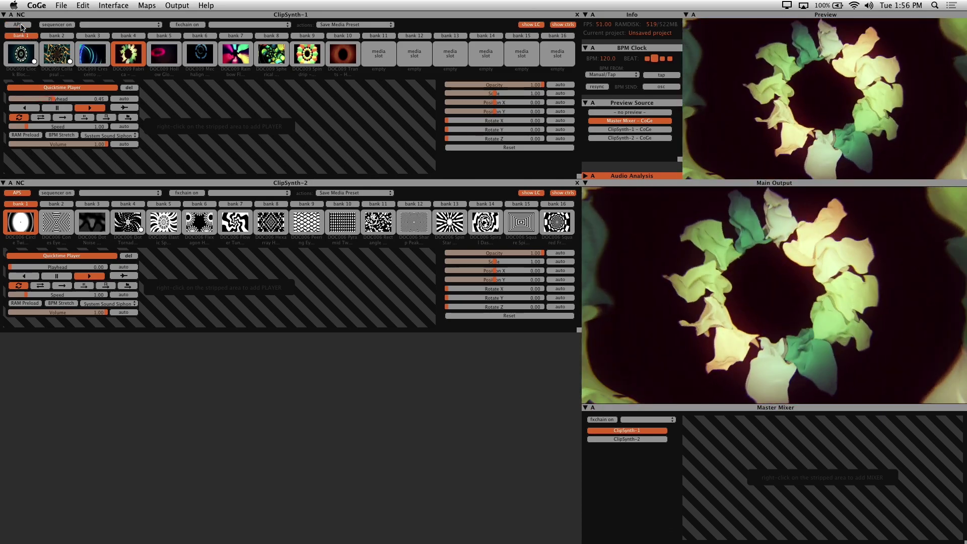
pyautogui.rightClick(224, 112)
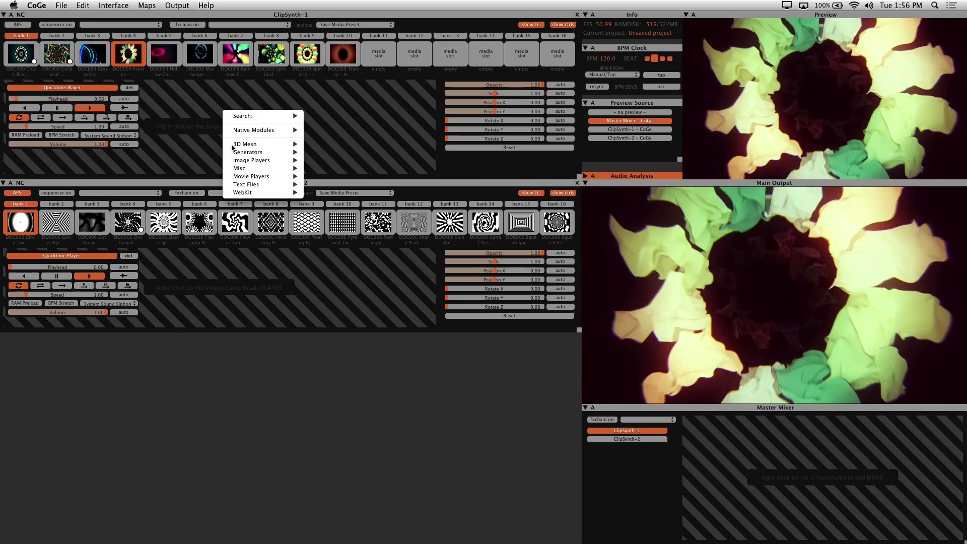
pyautogui.moveTo(272, 145)
pyautogui.moveTo(275, 176)
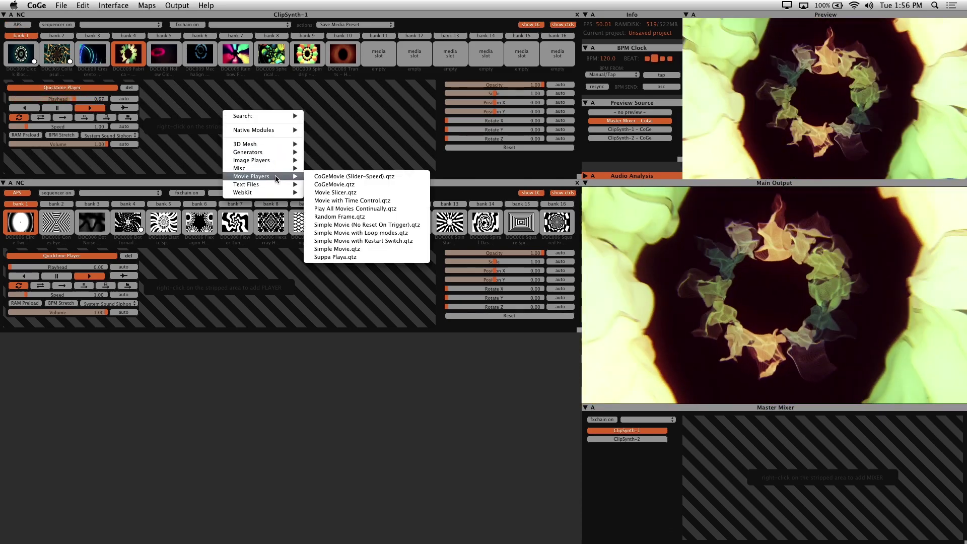
pyautogui.click(341, 186)
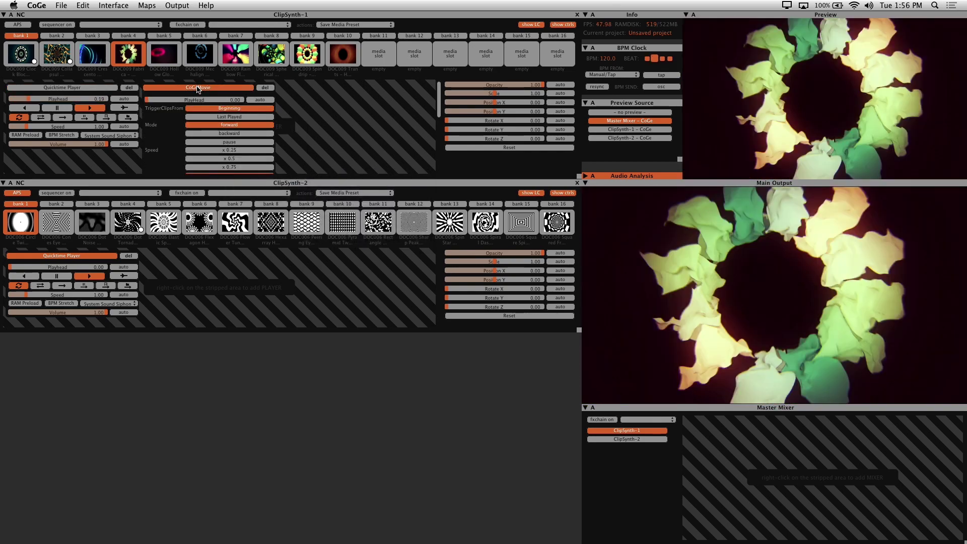
pyautogui.click(106, 56)
pyautogui.click(164, 54)
pyautogui.click(216, 52)
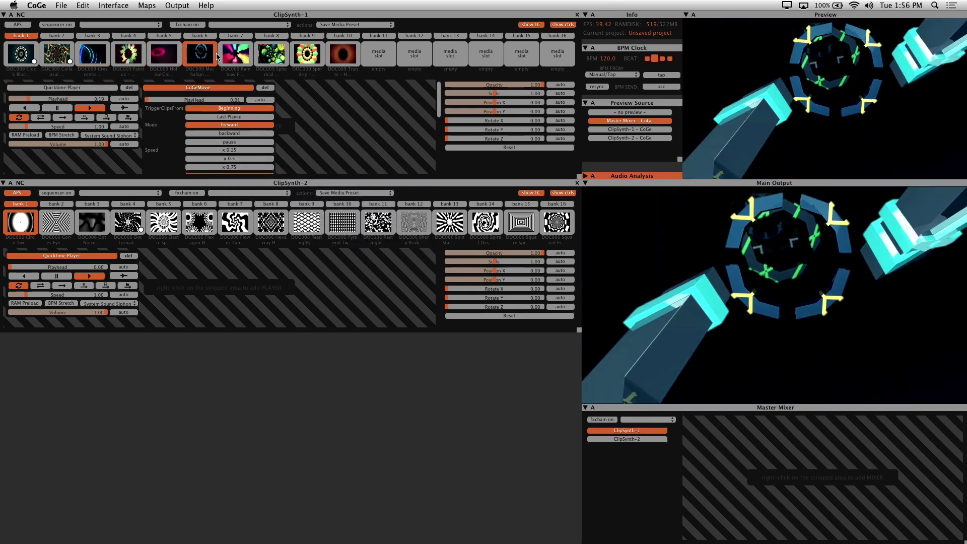
pyautogui.click(244, 56)
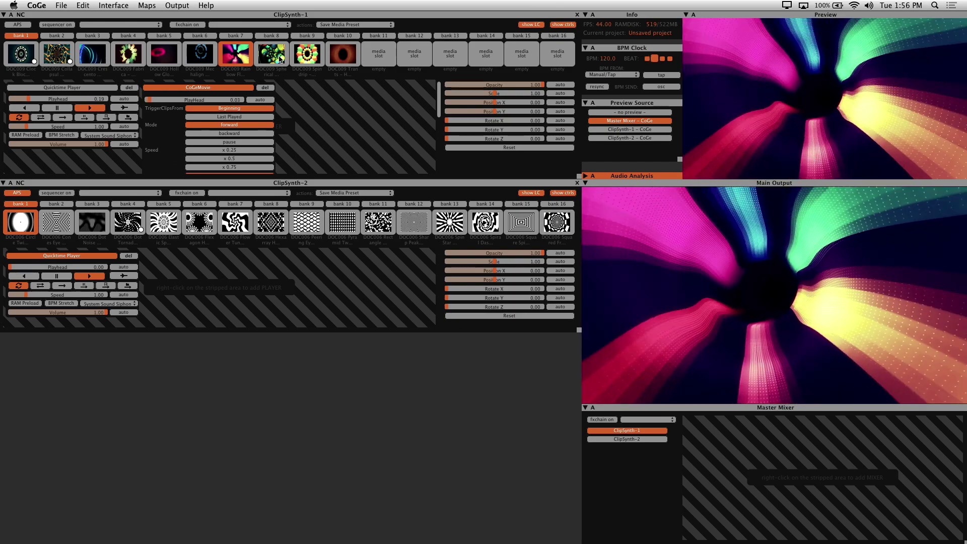
pyautogui.click(280, 59)
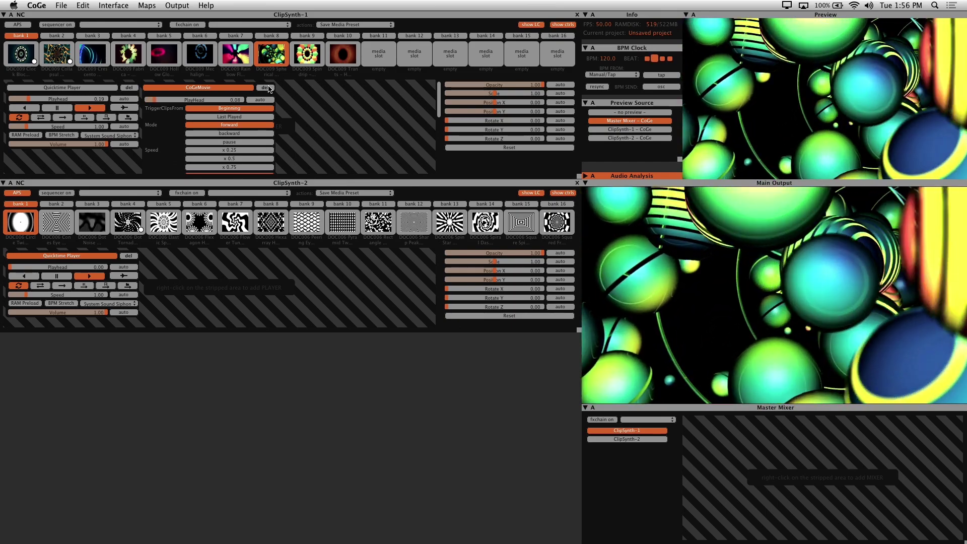
pyautogui.click(266, 87)
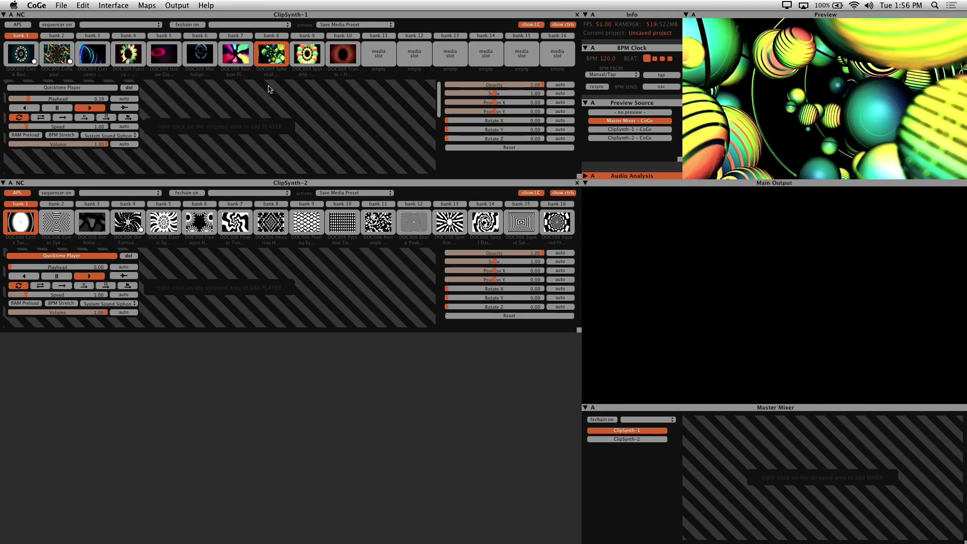
# - Re-enable APS and the Quicktime player, play Crescento, and briefly toggle sequencer and effect chain
pyautogui.click(24, 25)
pyautogui.click(80, 88)
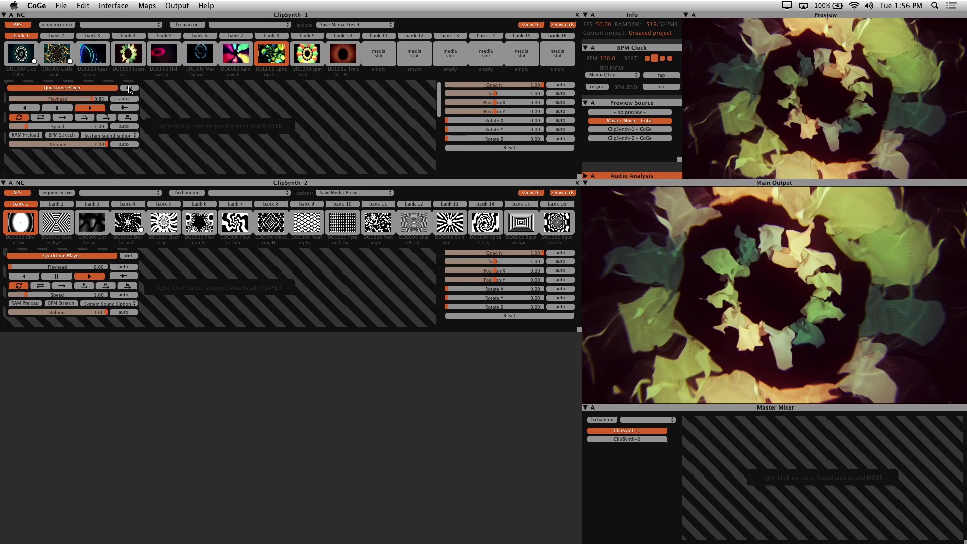
pyautogui.click(94, 58)
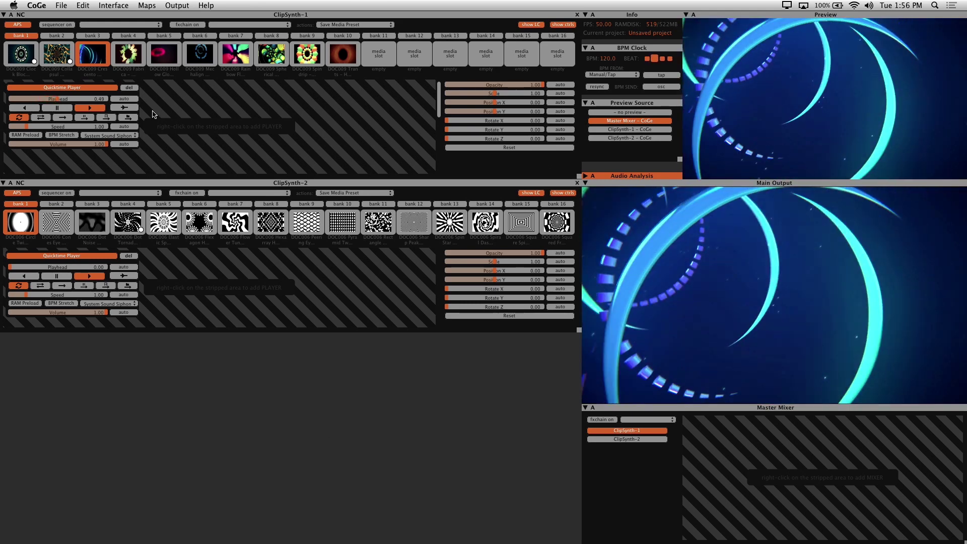
pyautogui.click(60, 24)
pyautogui.click(60, 25)
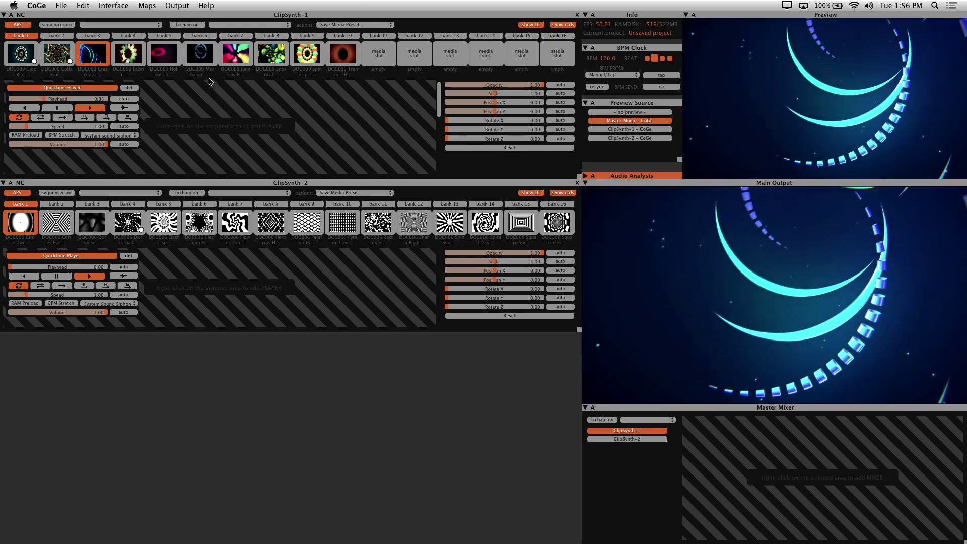
pyautogui.click(190, 25)
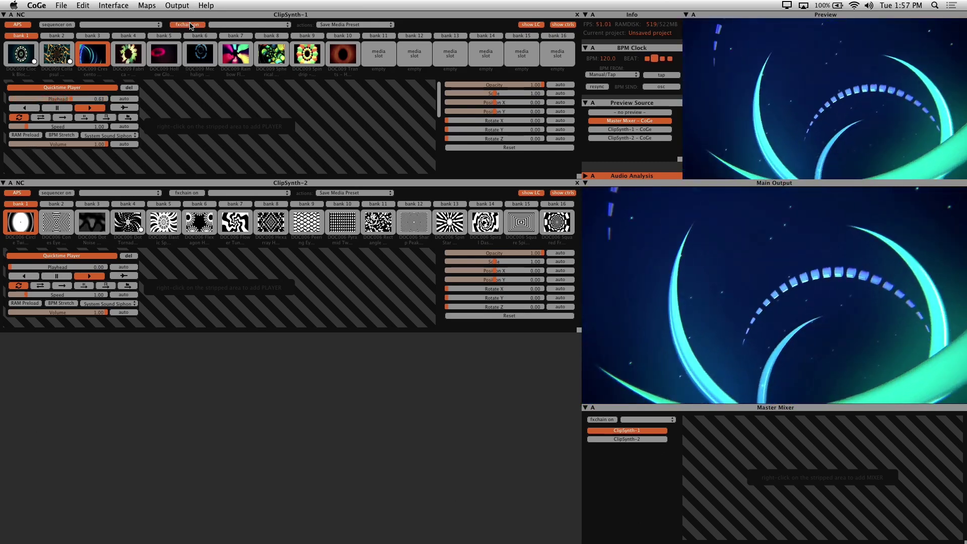
pyautogui.click(191, 25)
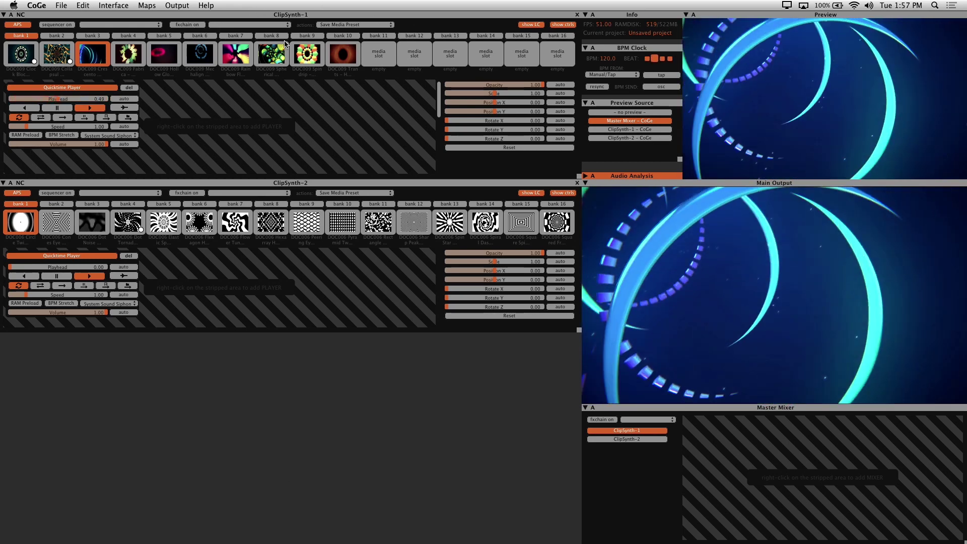
pyautogui.click(342, 25)
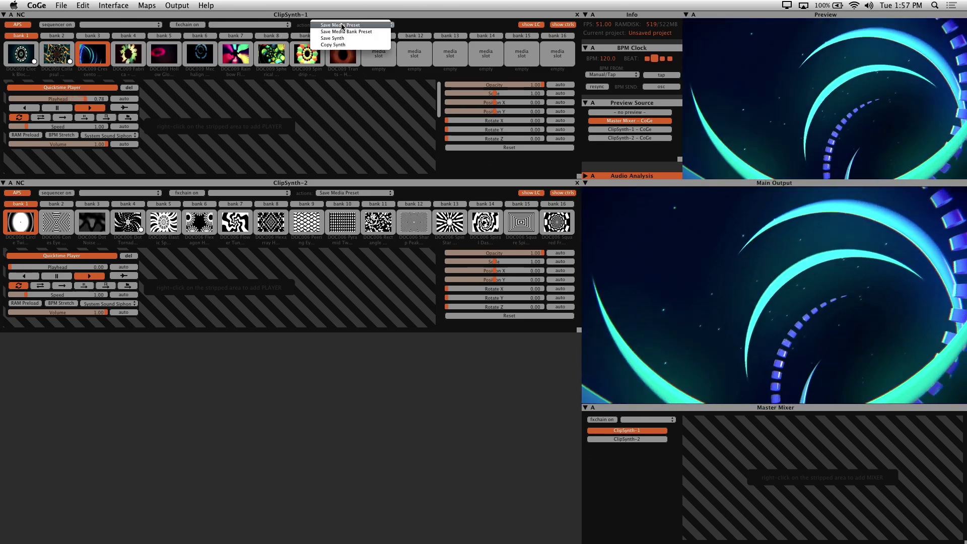
pyautogui.click(342, 25)
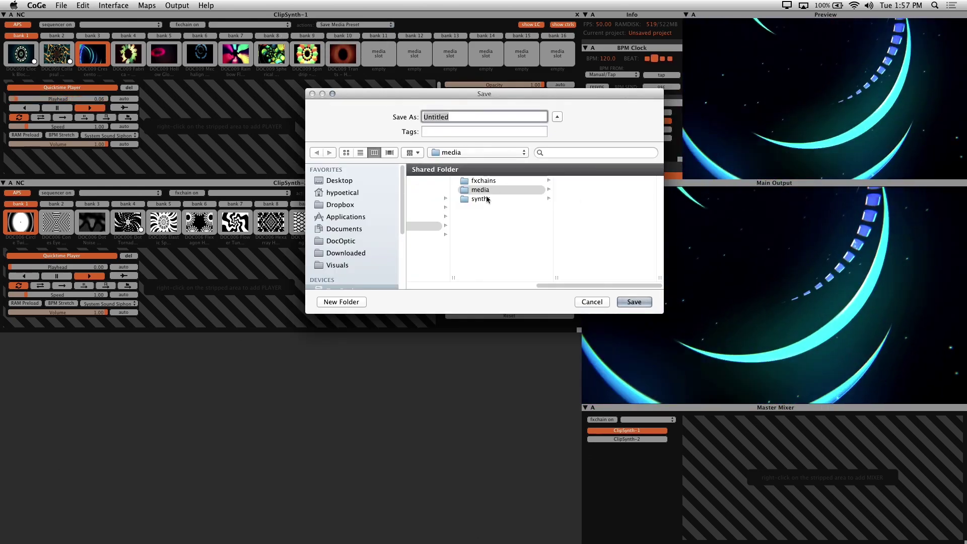
pyautogui.click(592, 302)
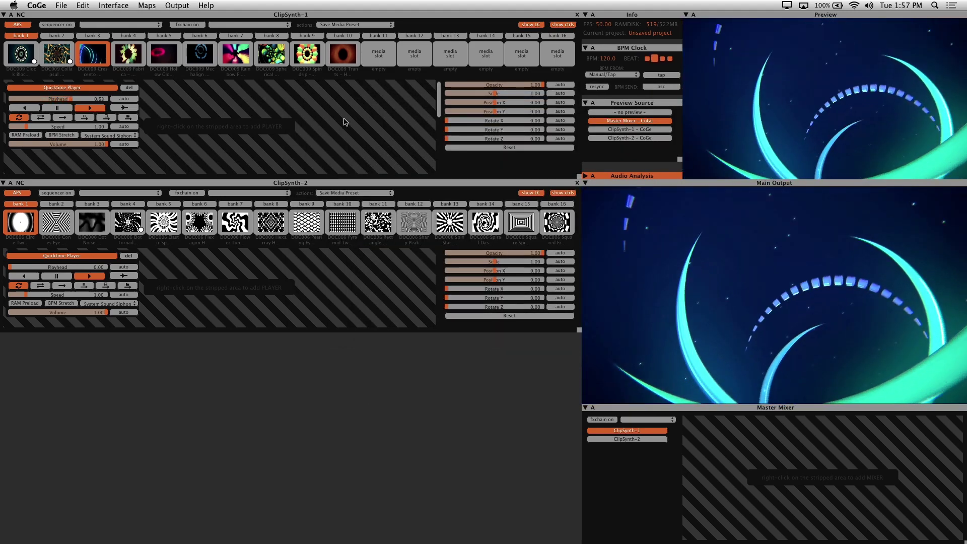
pyautogui.click(532, 25)
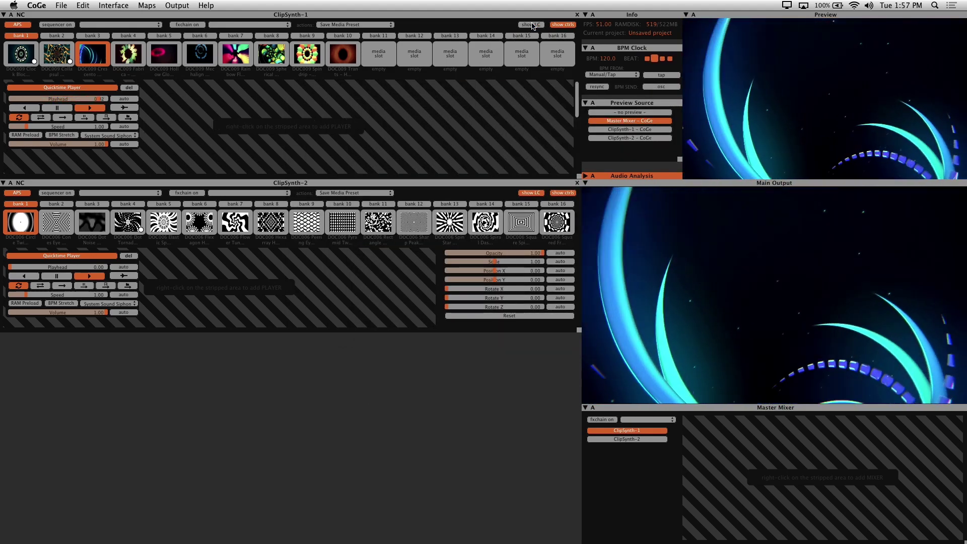
pyautogui.click(532, 25)
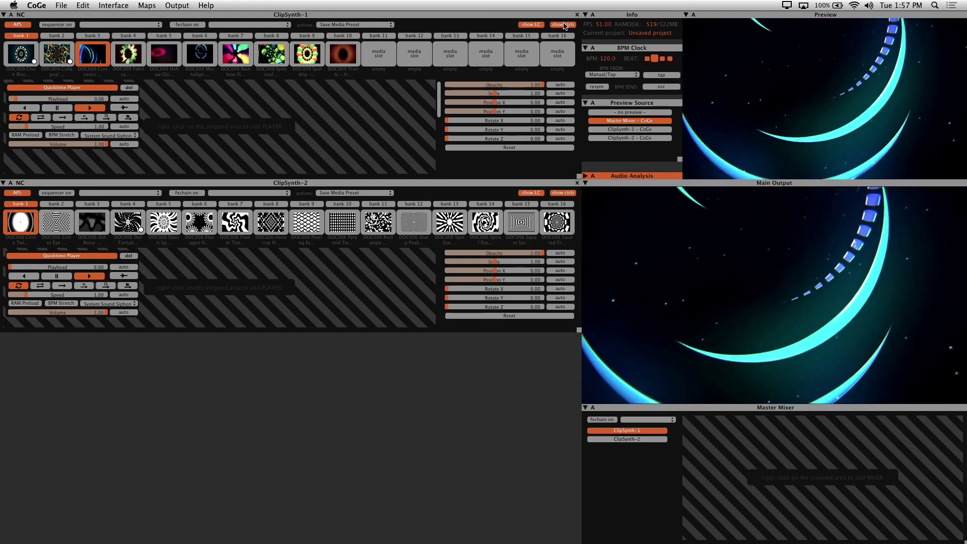
pyautogui.click(563, 25)
pyautogui.click(563, 24)
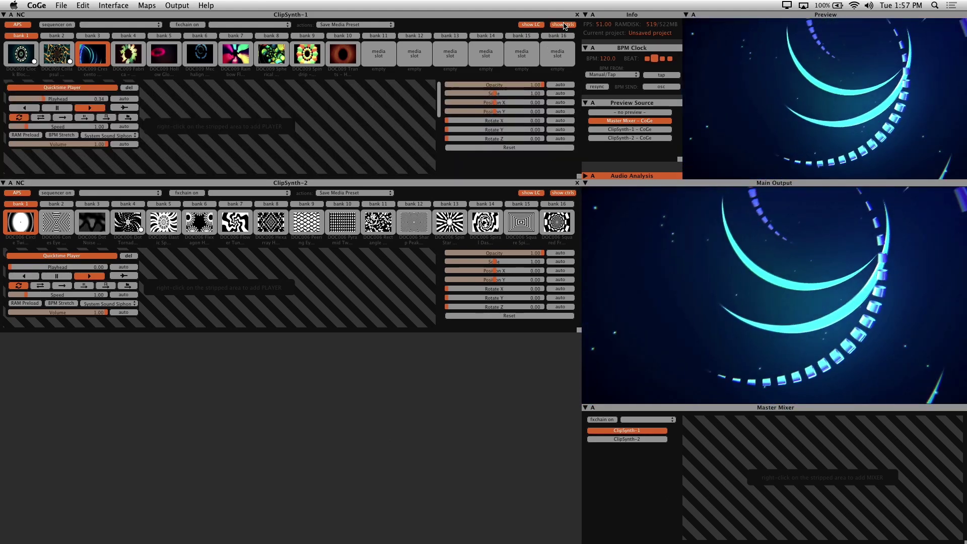
pyautogui.doubleClick(563, 24)
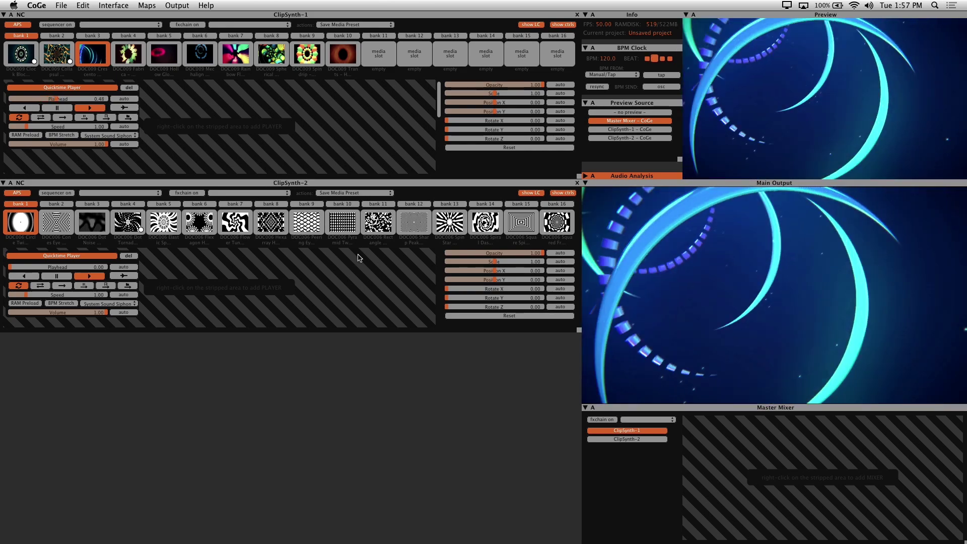
# - Create LayerGroup-1, move and widen it, and add both ClipSynths with ClipSynths > Add All
pyautogui.click(113, 5)
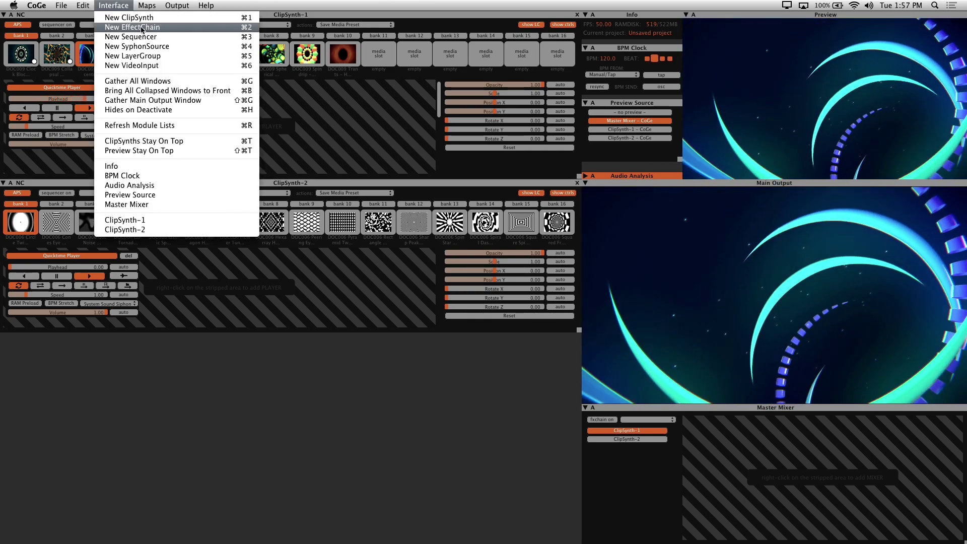
pyautogui.click(151, 56)
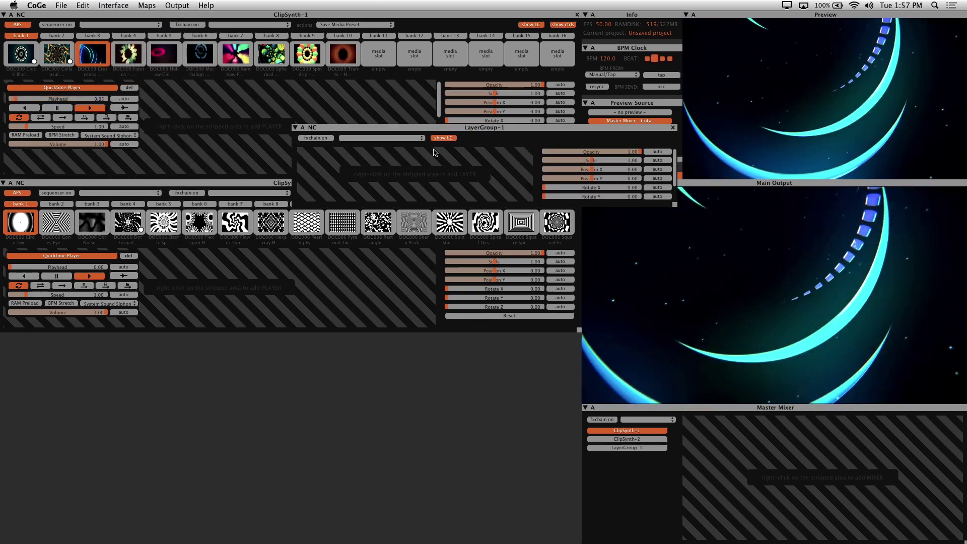
pyautogui.moveTo(452, 128); pyautogui.dragTo(152, 336)
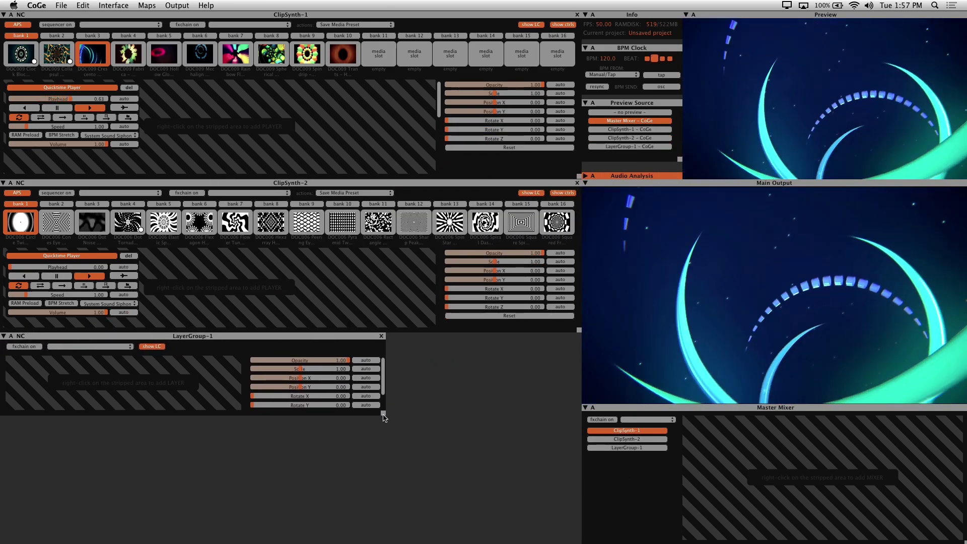
pyautogui.moveTo(384, 417); pyautogui.dragTo(580, 418)
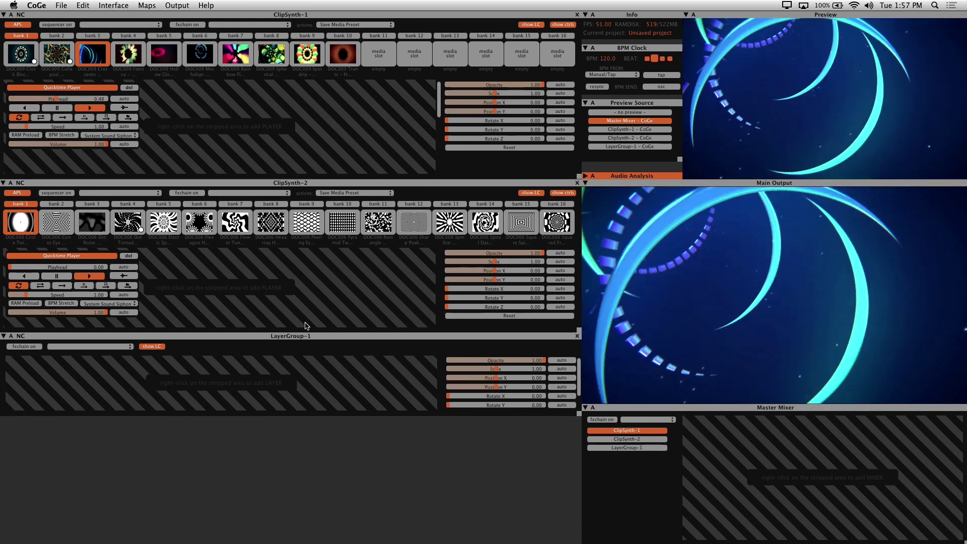
pyautogui.rightClick(69, 373)
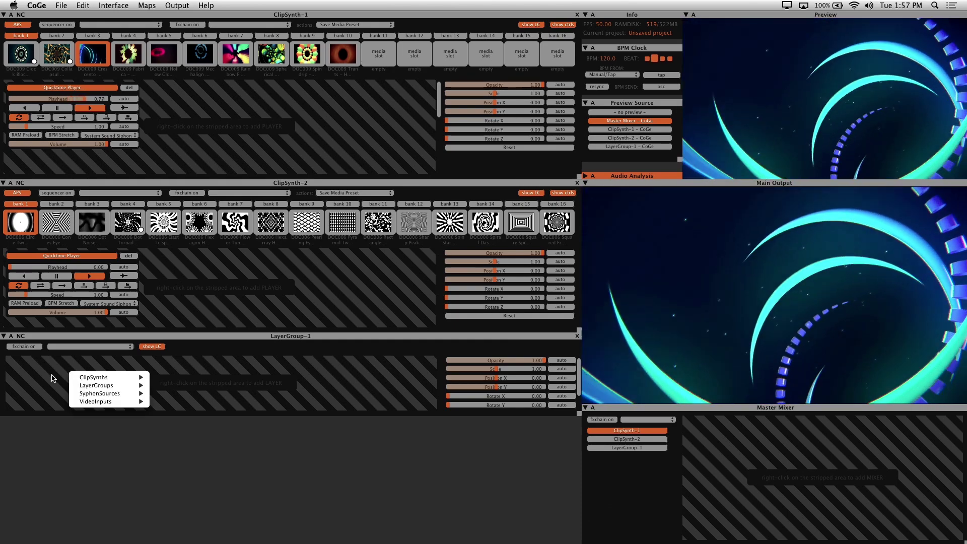
pyautogui.moveTo(101, 378)
pyautogui.click(187, 379)
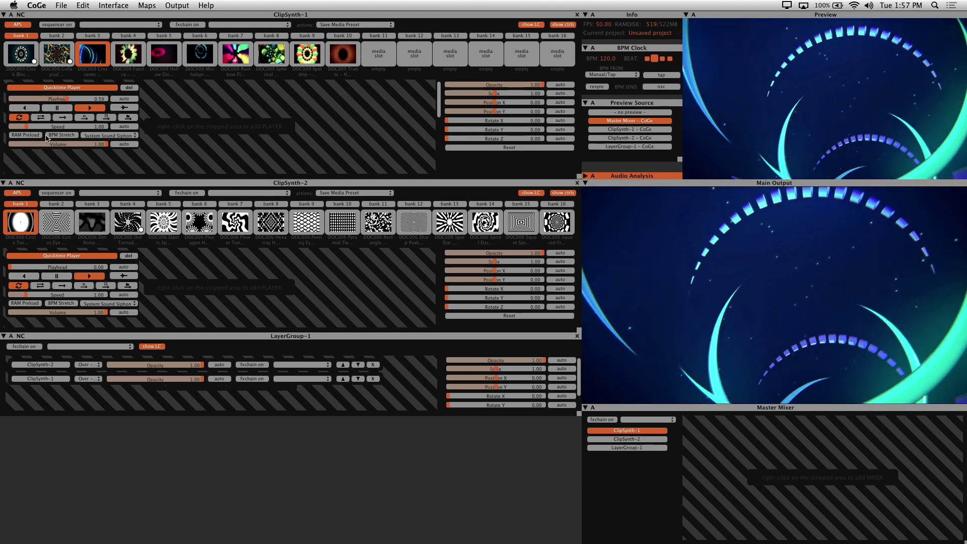
# - Rename ClipSynth-1 to 'Tunnel Vision' and ClipSynth-2 to 'Monomatic One'
pyautogui.click(22, 15)
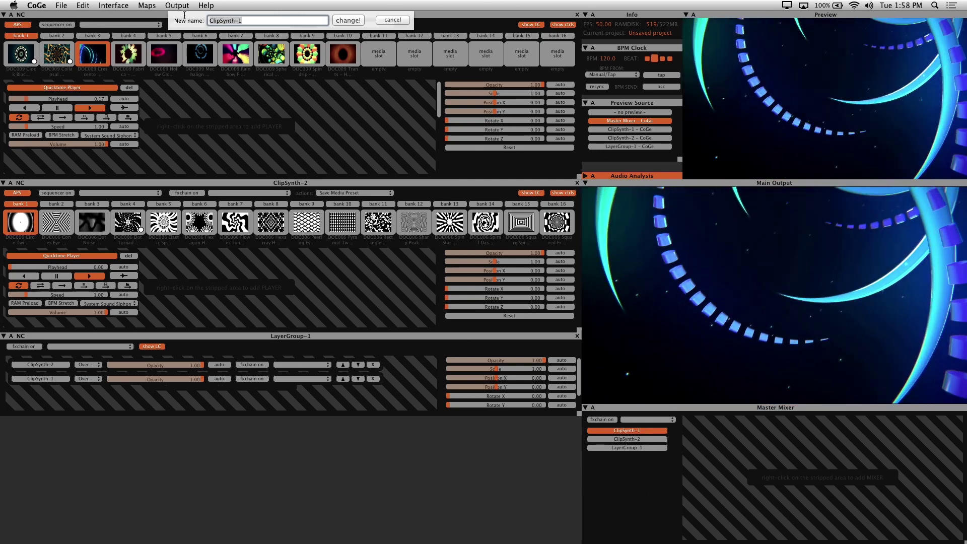
pyautogui.write('Tunnel Vision')
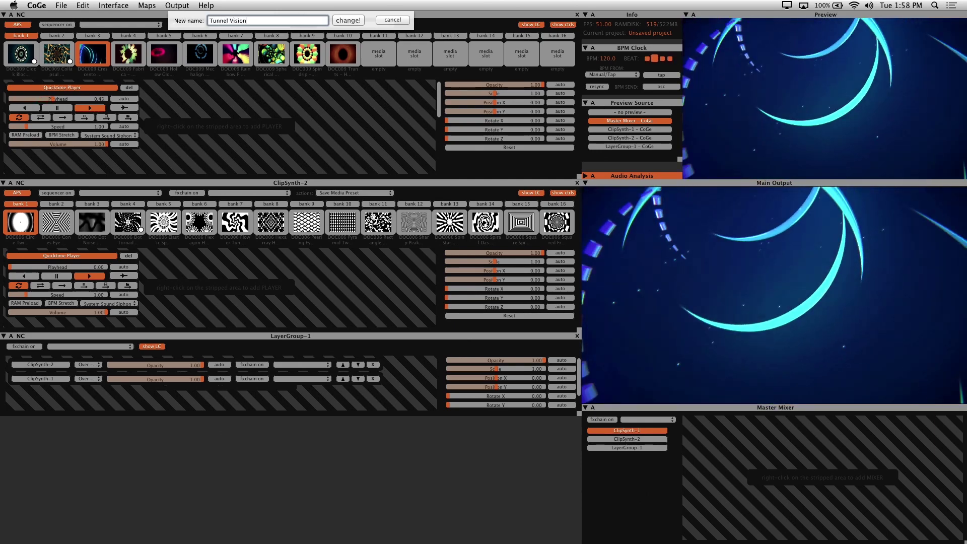
pyautogui.click(348, 20)
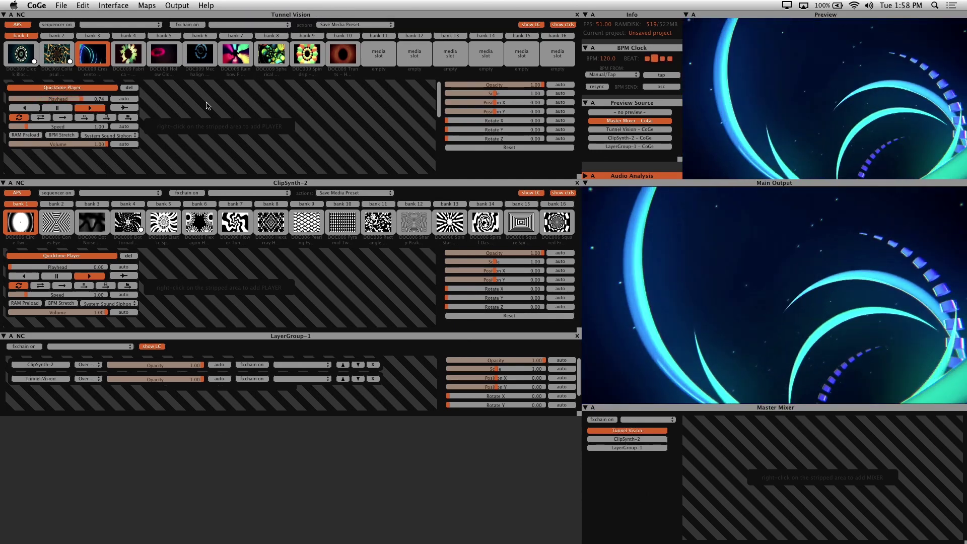
pyautogui.click(20, 183)
pyautogui.moveTo(245, 188); pyautogui.dragTo(151, 188)
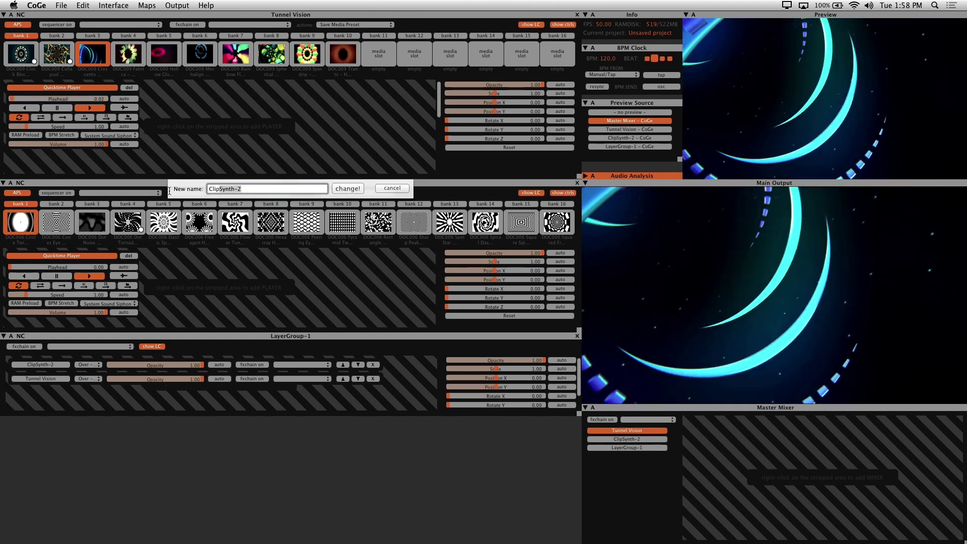
pyautogui.write('Monomatic One')
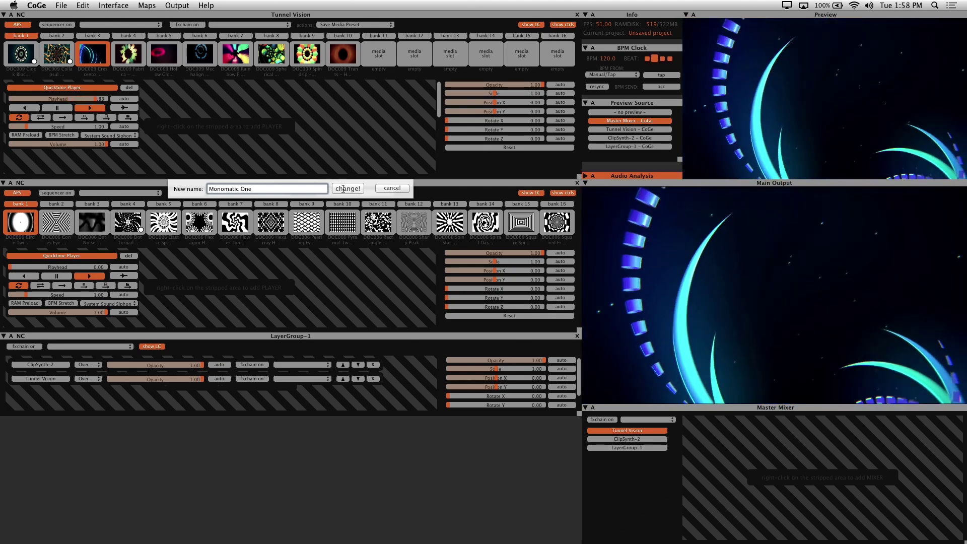
pyautogui.click(344, 188)
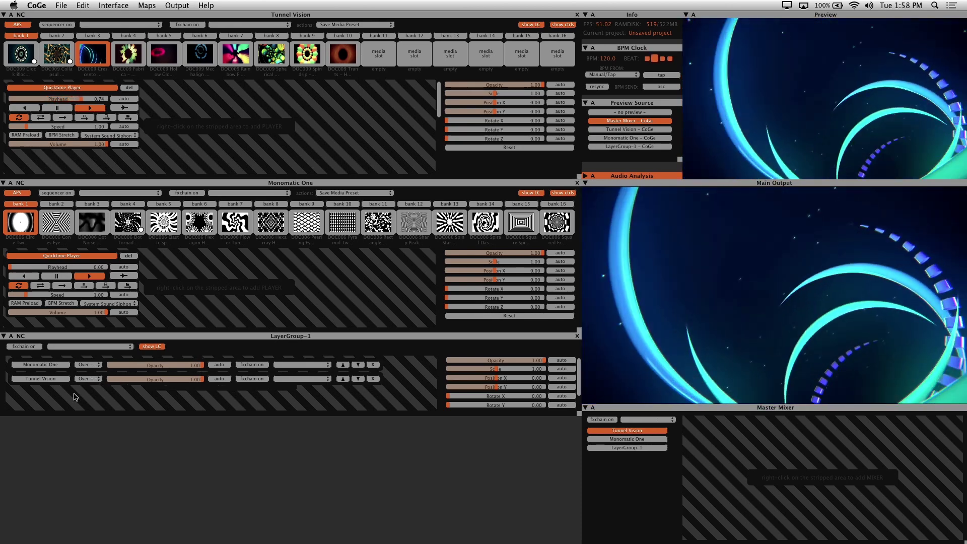
# - Enable the Monomatic One and Tunnel Vision layers and set both blends to Add - OpenGL
pyautogui.click(50, 368)
pyautogui.click(52, 382)
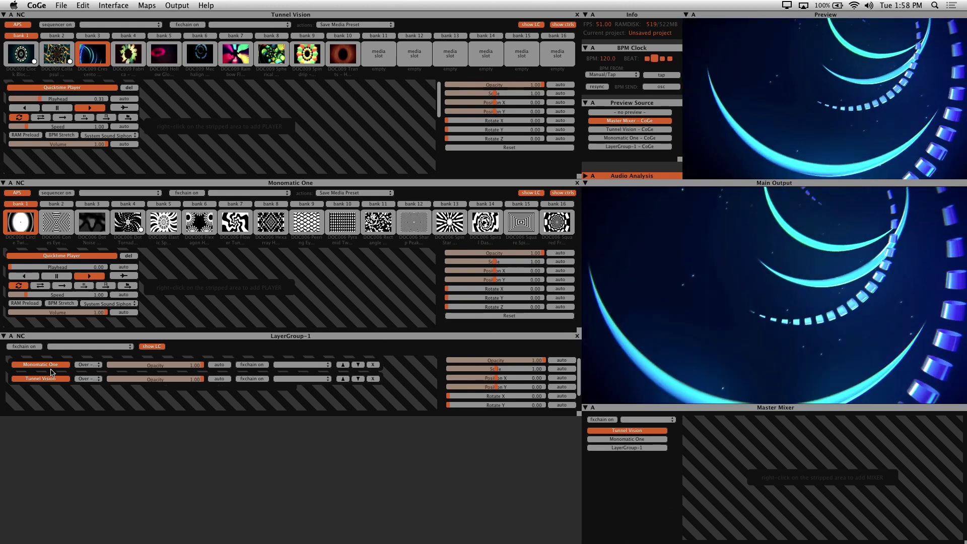
pyautogui.click(89, 365)
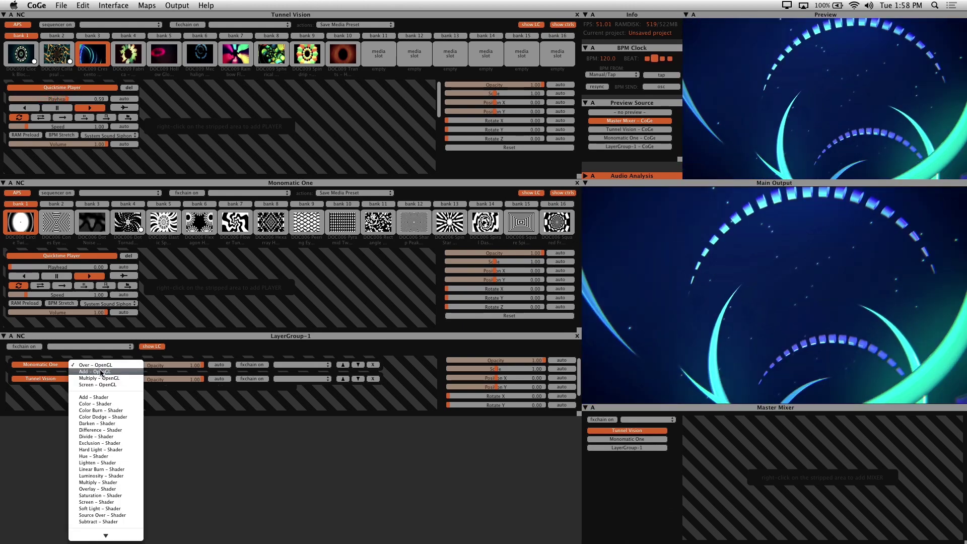
pyautogui.click(100, 372)
pyautogui.click(93, 378)
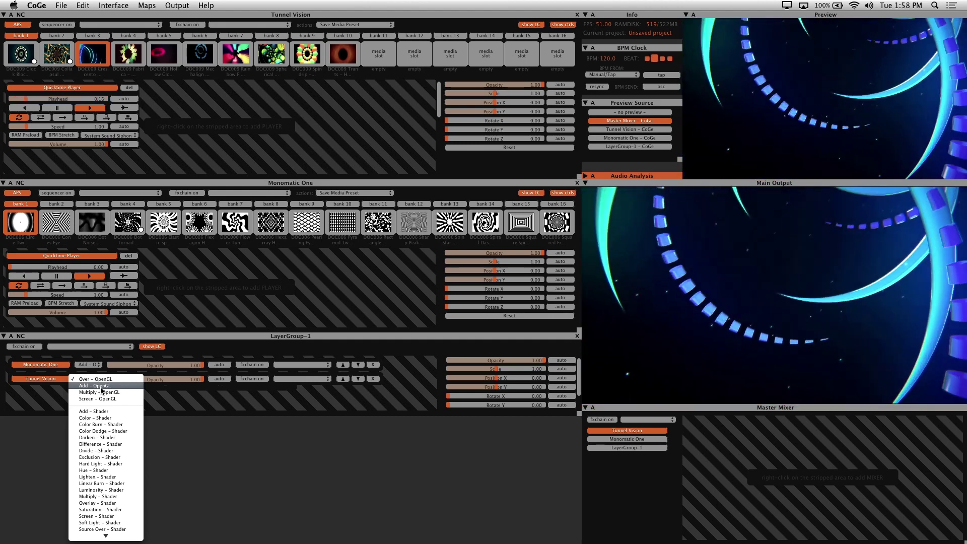
pyautogui.click(101, 385)
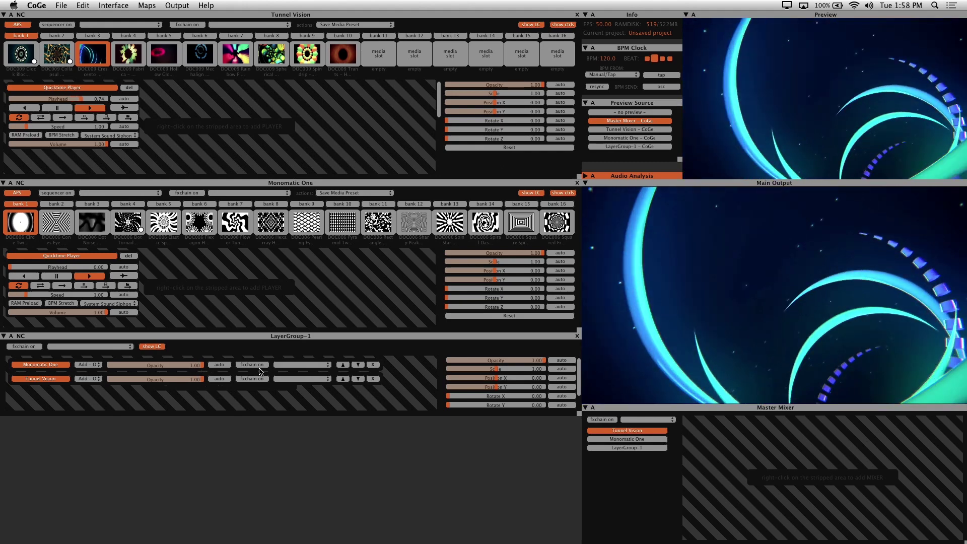
# - Move Tunnel Vision above Monomatic One in LayerGroup-1's layer order
pyautogui.click(252, 365)
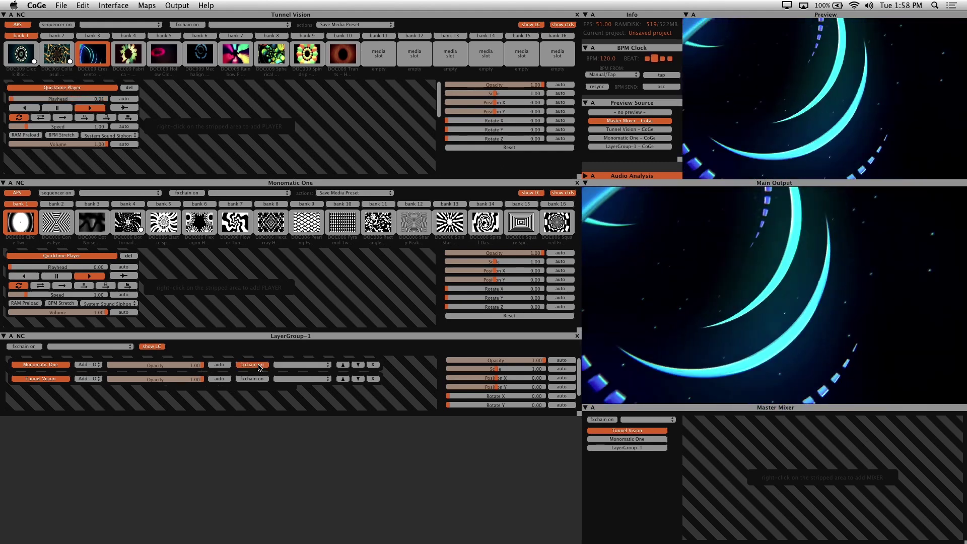
pyautogui.click(258, 367)
pyautogui.click(343, 379)
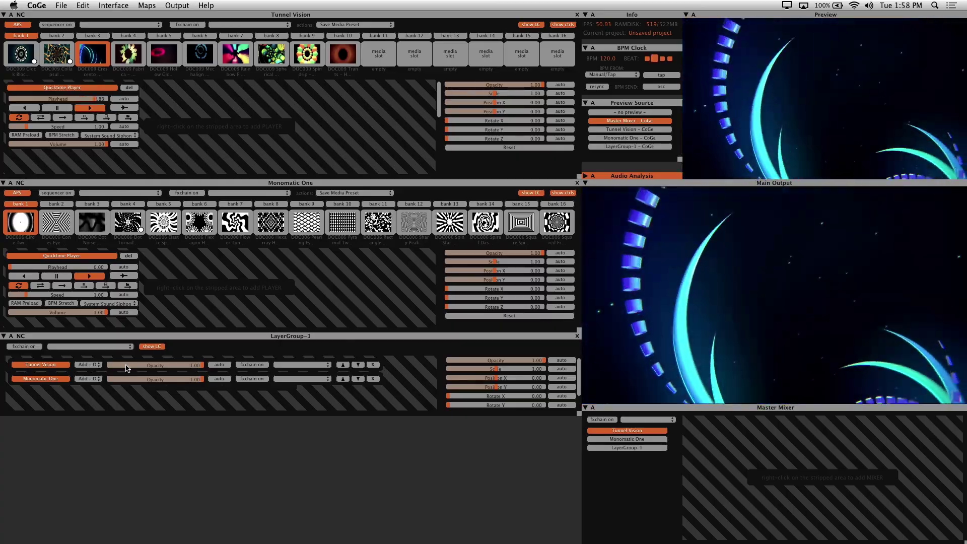
# - Send LayerGroup-1 to the main output and test Monomatic One's opacity, leaving it at full
pyautogui.click(637, 447)
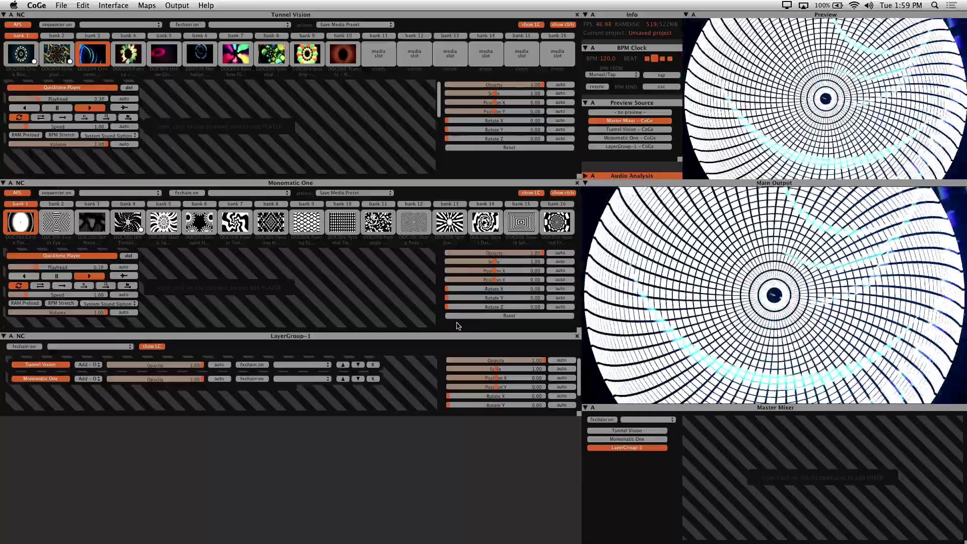
pyautogui.moveTo(194, 374); pyautogui.dragTo(114, 384)
pyautogui.moveTo(203, 387); pyautogui.dragTo(236, 390)
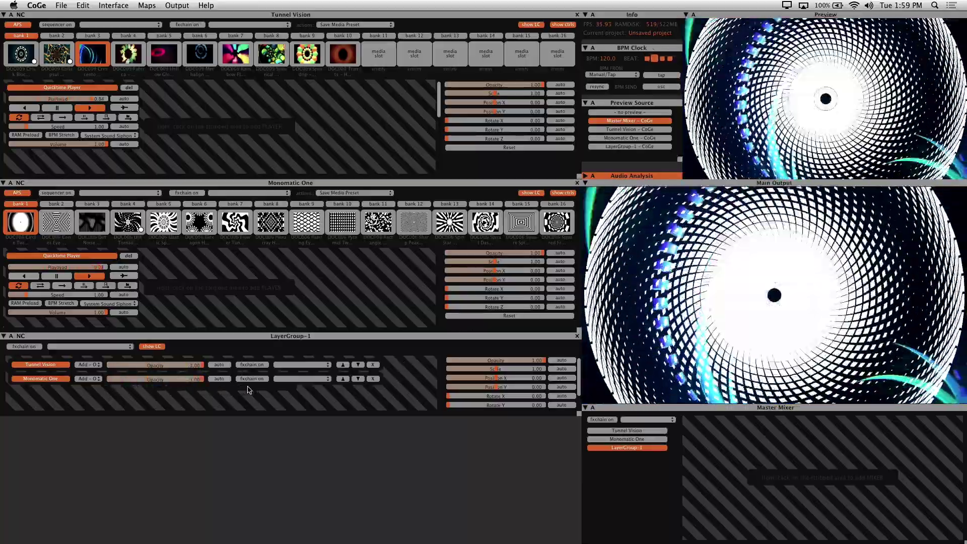
pyautogui.click(219, 380)
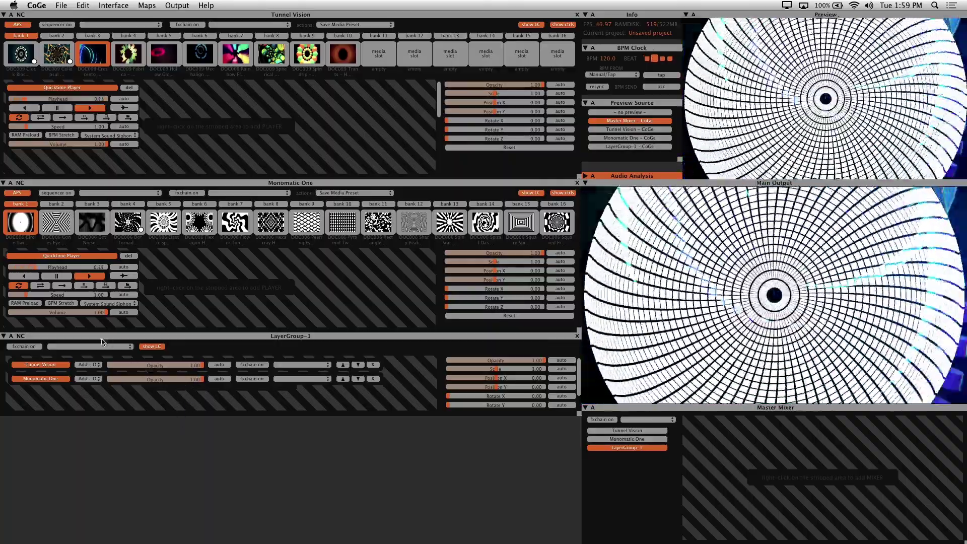
# - Set Tunnel Vision's blend to Multiply - OpenGL and play its second clip
pyautogui.click(95, 365)
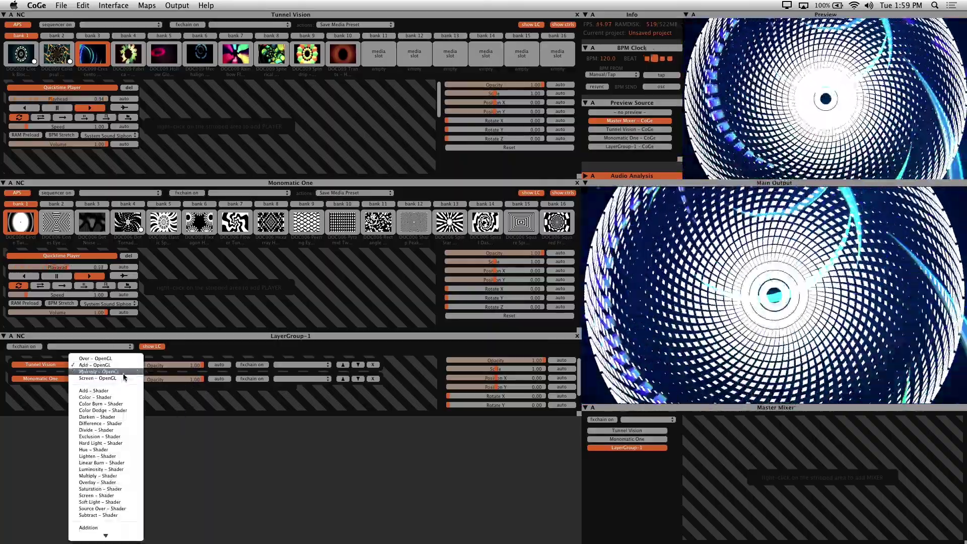
pyautogui.click(120, 372)
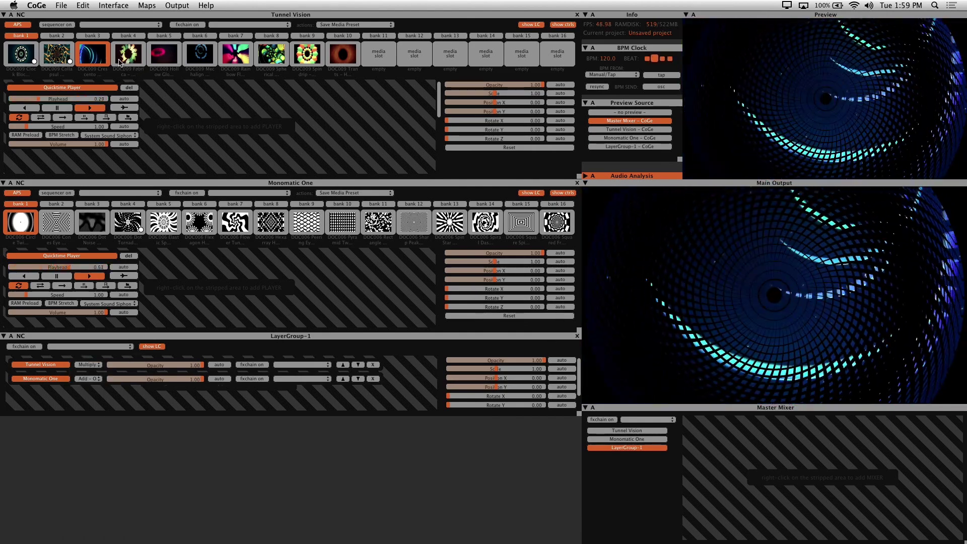
pyautogui.click(58, 56)
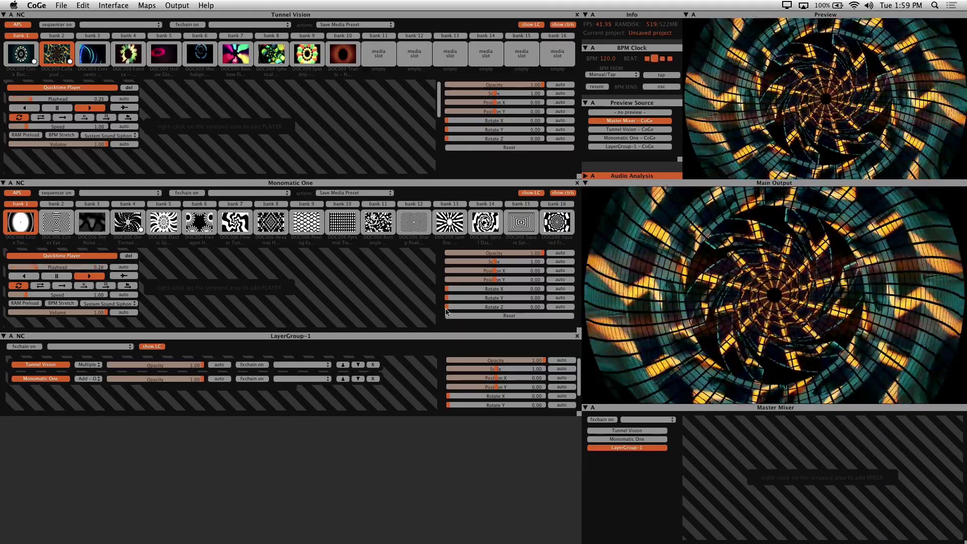
# - Create EffectChain-1 from the Interface menu and enlarge its window in the empty lower area
pyautogui.click(111, 6)
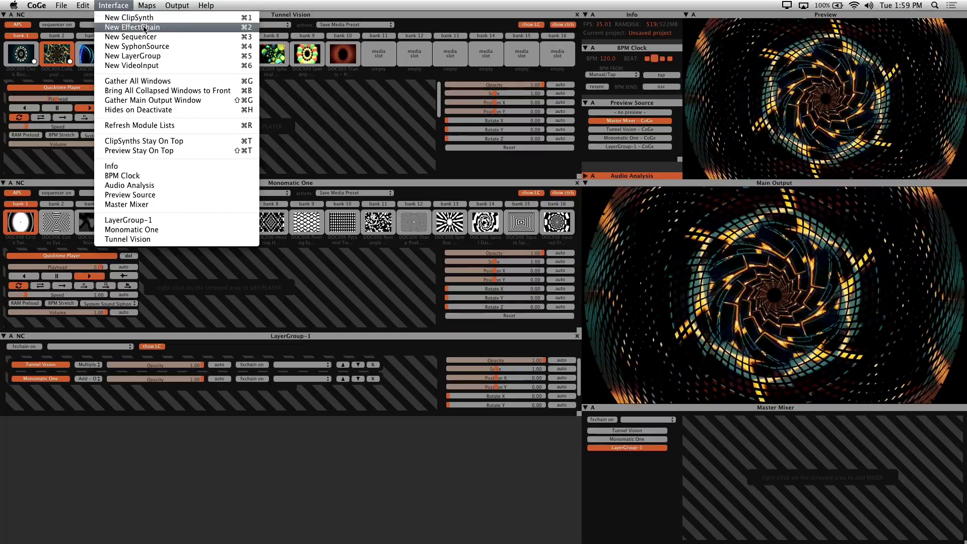
pyautogui.press('Return')
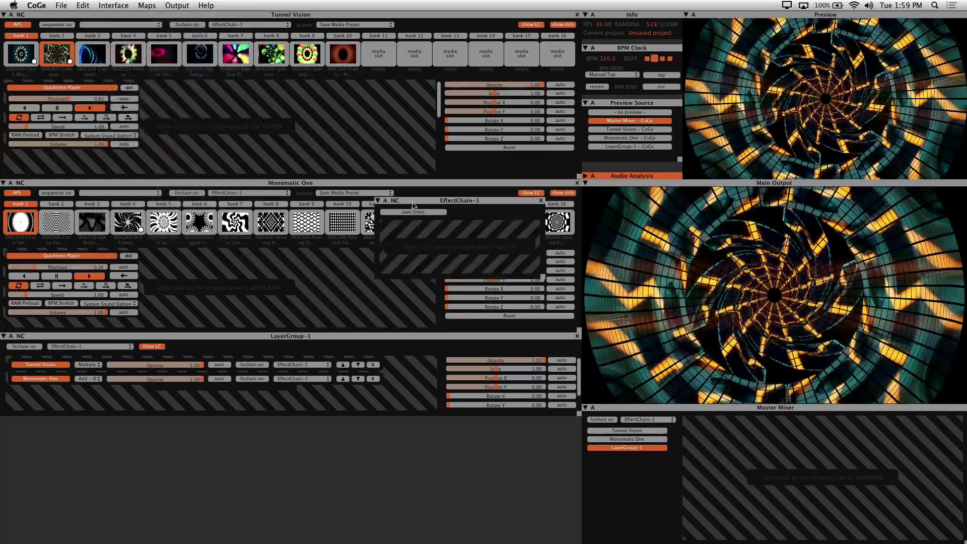
pyautogui.moveTo(413, 205); pyautogui.dragTo(39, 425)
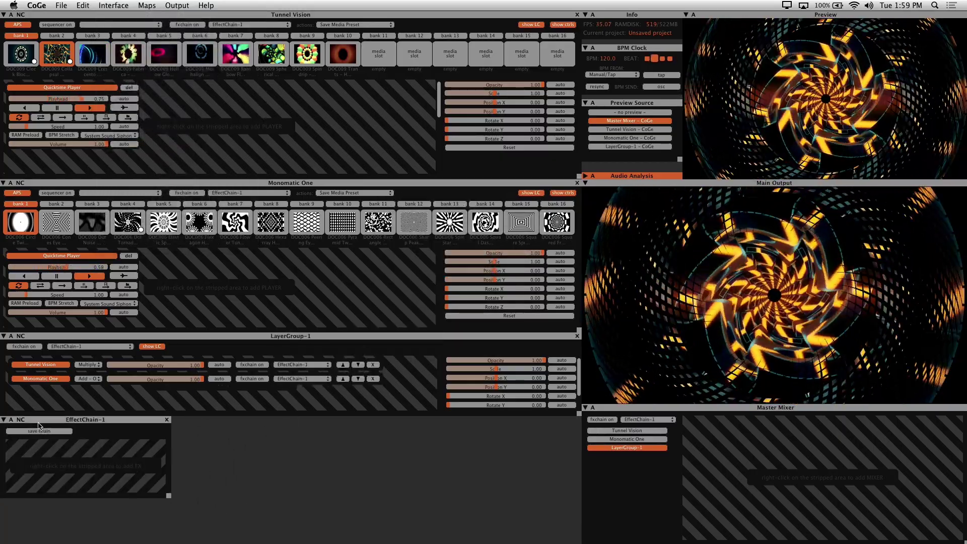
pyautogui.moveTo(169, 495); pyautogui.dragTo(579, 542)
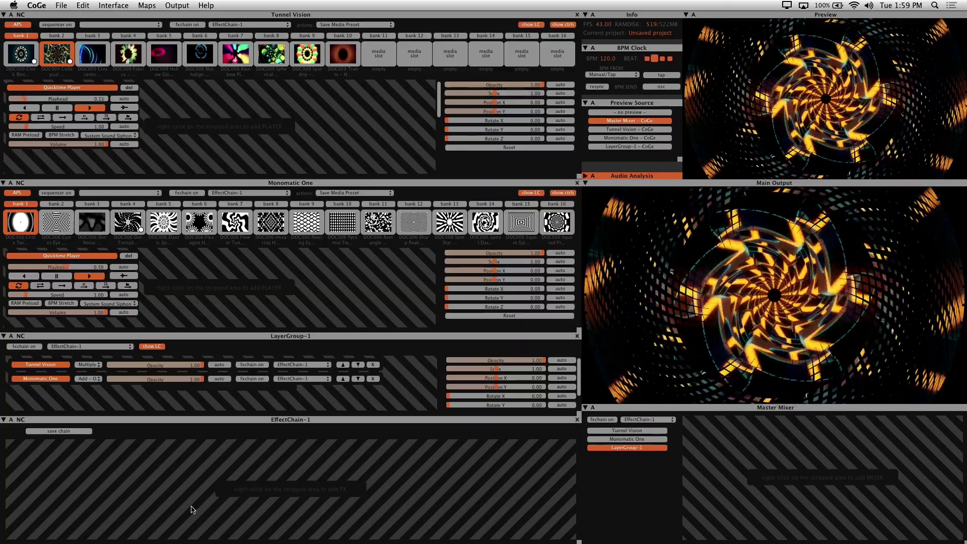
# - Add Basic > Vertical Mirror.qtz to EffectChain-1, enable it, and turn on Tunnel Vision's fxchain
pyautogui.rightClick(139, 496)
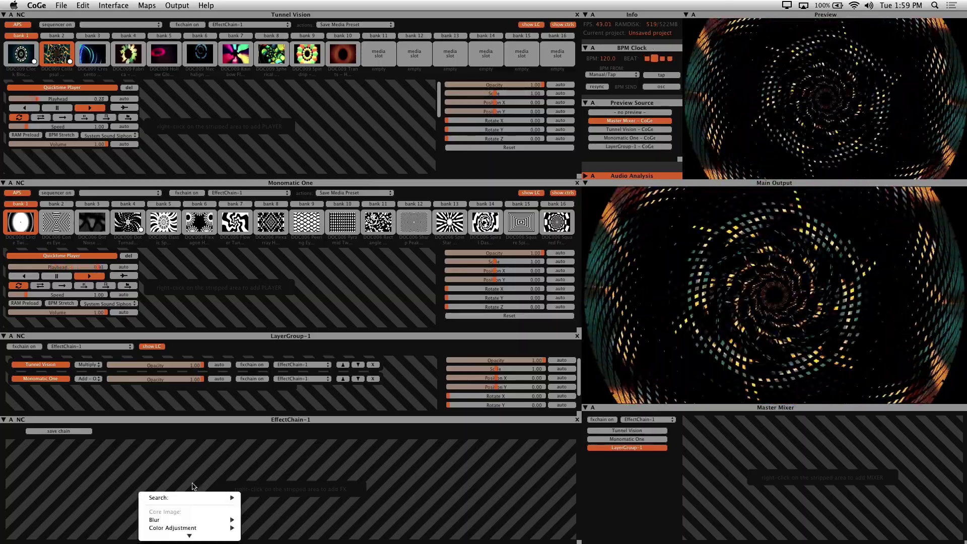
pyautogui.moveTo(190, 536)
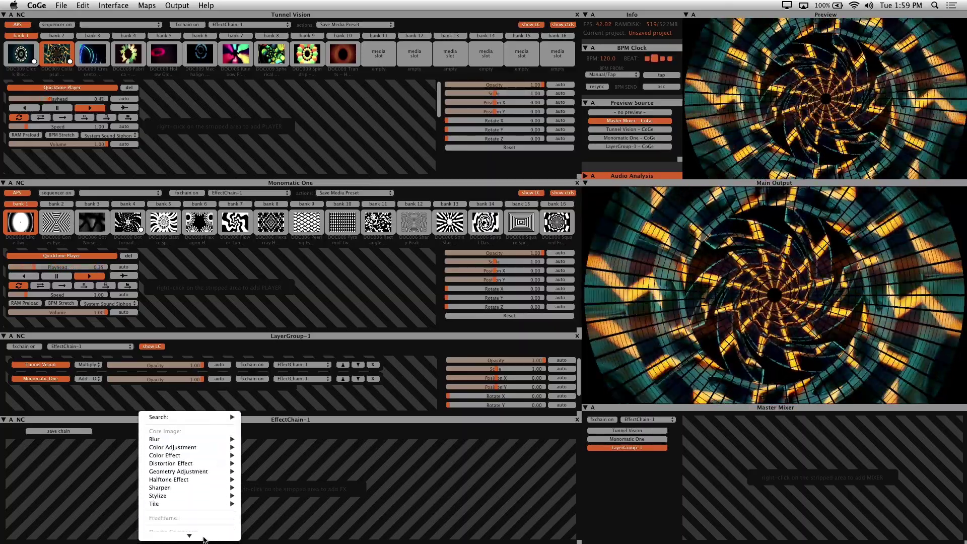
pyautogui.moveTo(200, 500)
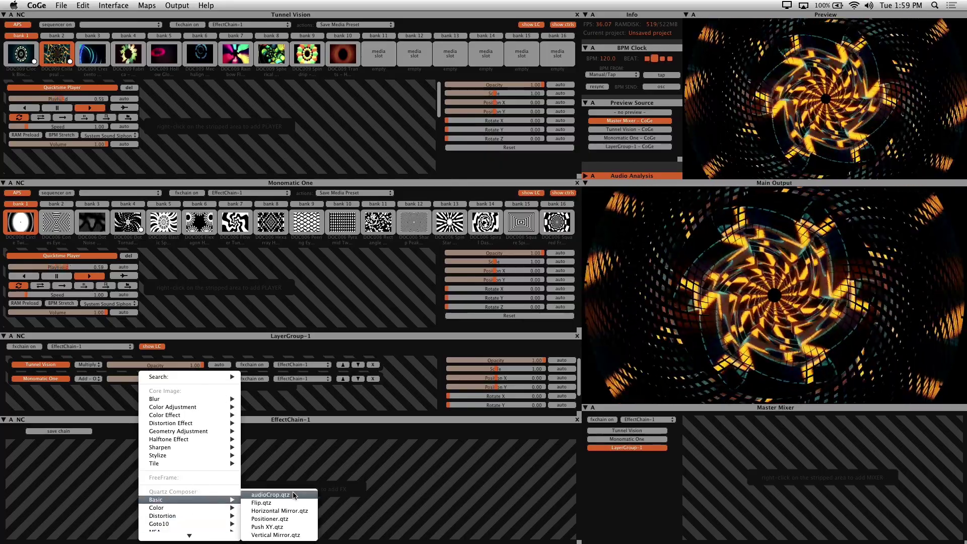
pyautogui.click(282, 536)
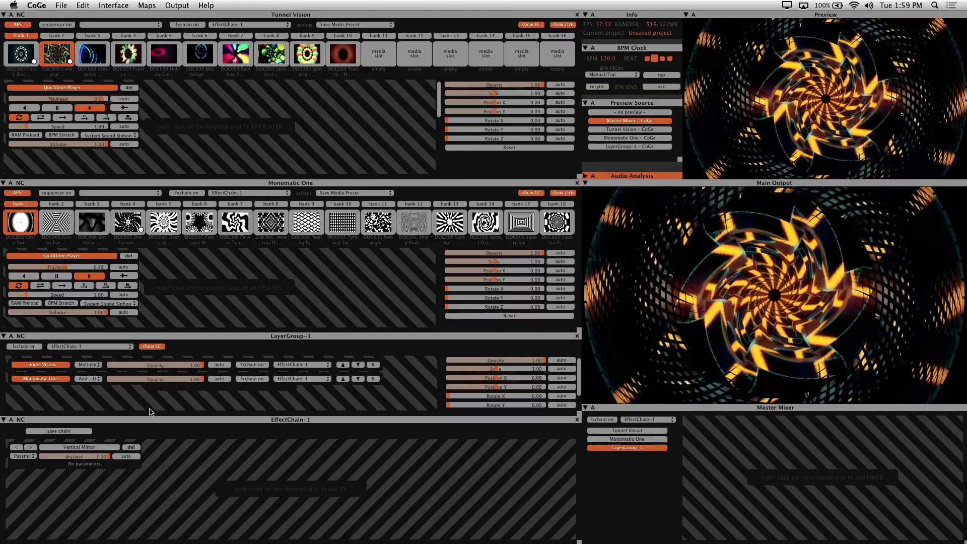
pyautogui.click(75, 447)
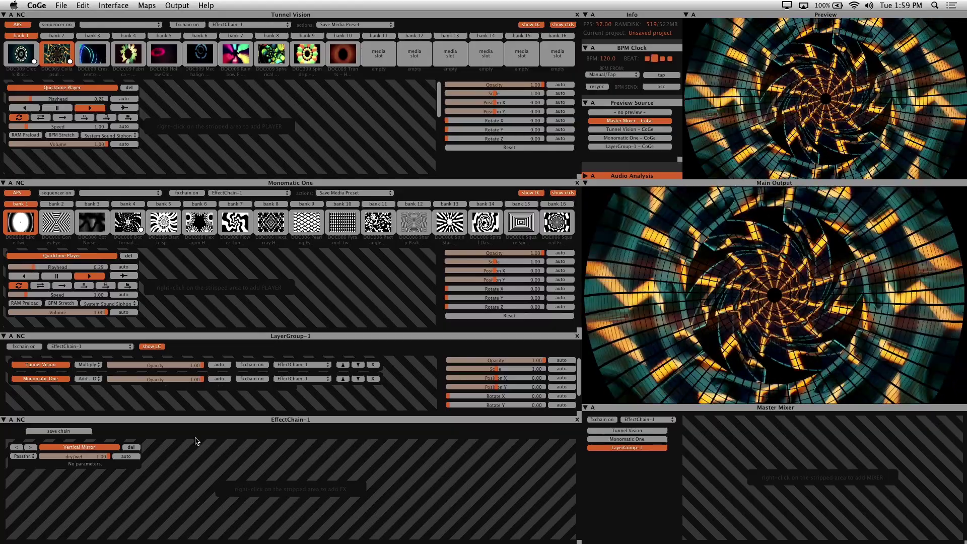
pyautogui.click(255, 368)
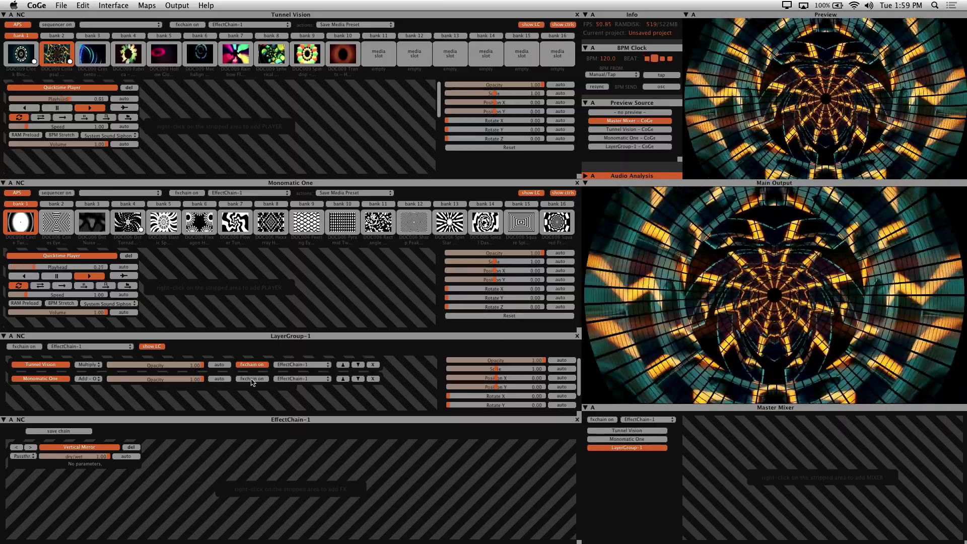
# - Turn on Monomatic One's fxchain, keep EffectChain-1 on Tunnel Vision, and start saving the chain
pyautogui.click(252, 380)
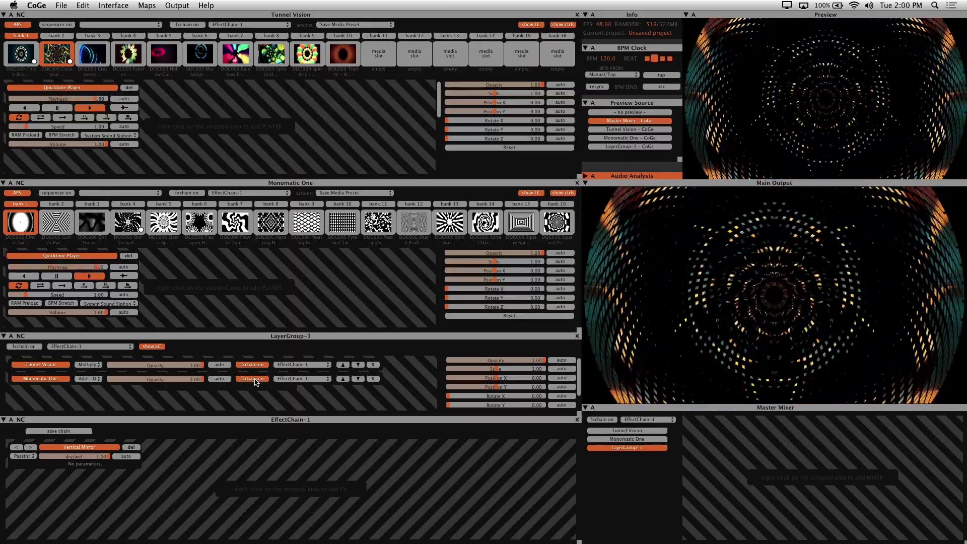
pyautogui.click(304, 366)
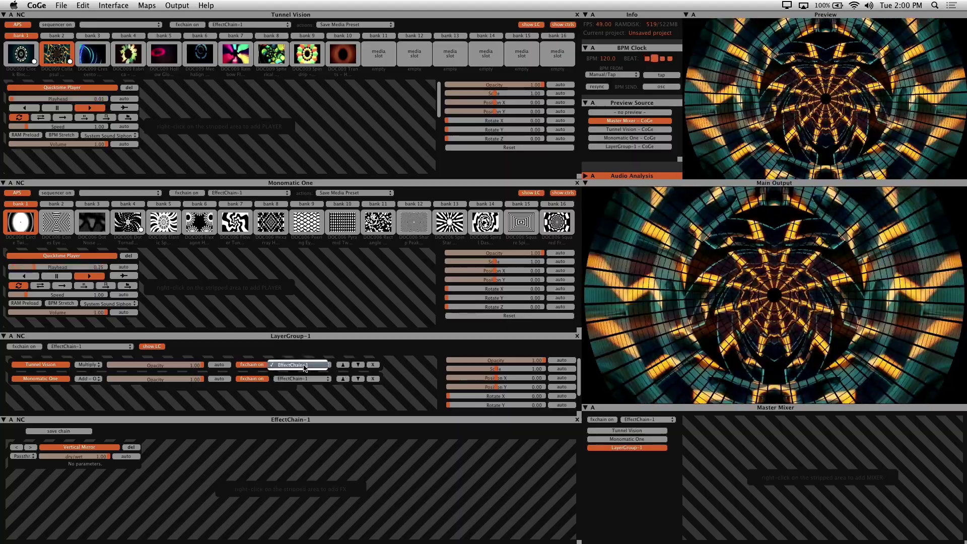
pyautogui.click(303, 367)
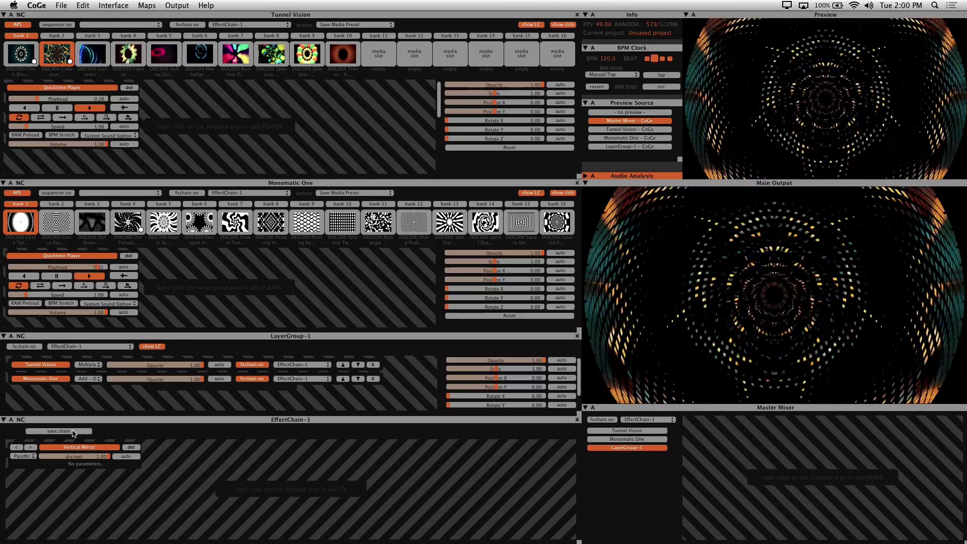
pyautogui.click(72, 431)
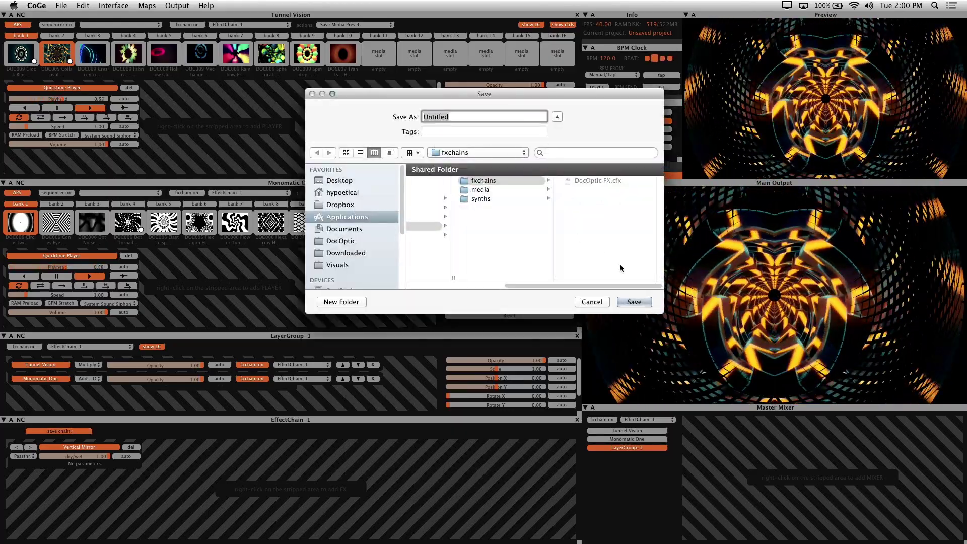
# - Cancel the save and load the DocOptic FX preset from the Projects and Presets Explorer as EffectChain-2
pyautogui.click(590, 301)
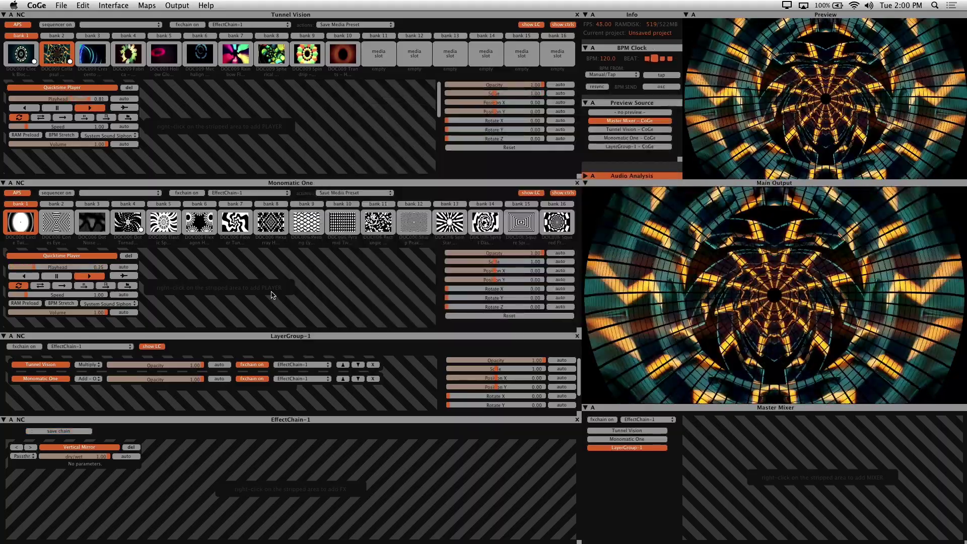
pyautogui.click(61, 5)
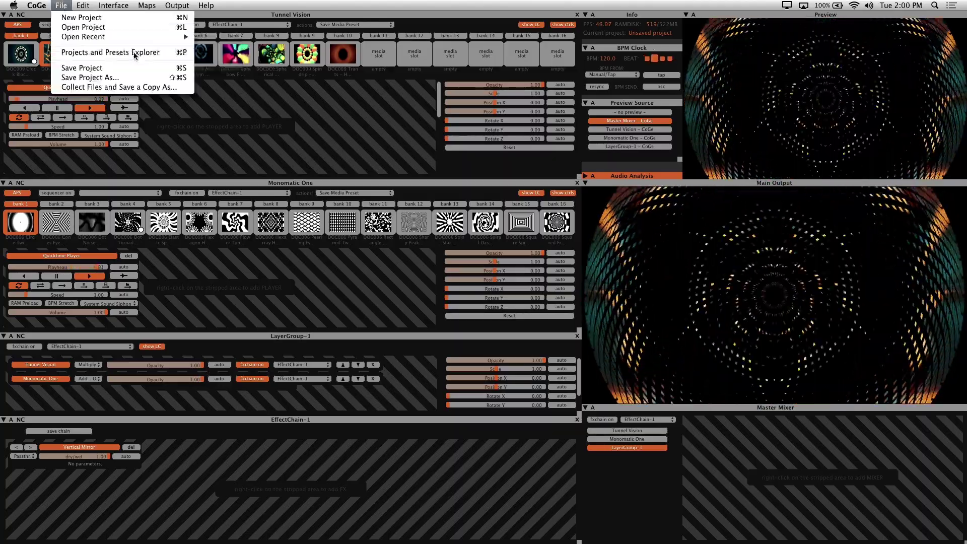
pyautogui.click(134, 52)
pyautogui.moveTo(302, 266); pyautogui.dragTo(399, 353)
pyautogui.click(496, 389)
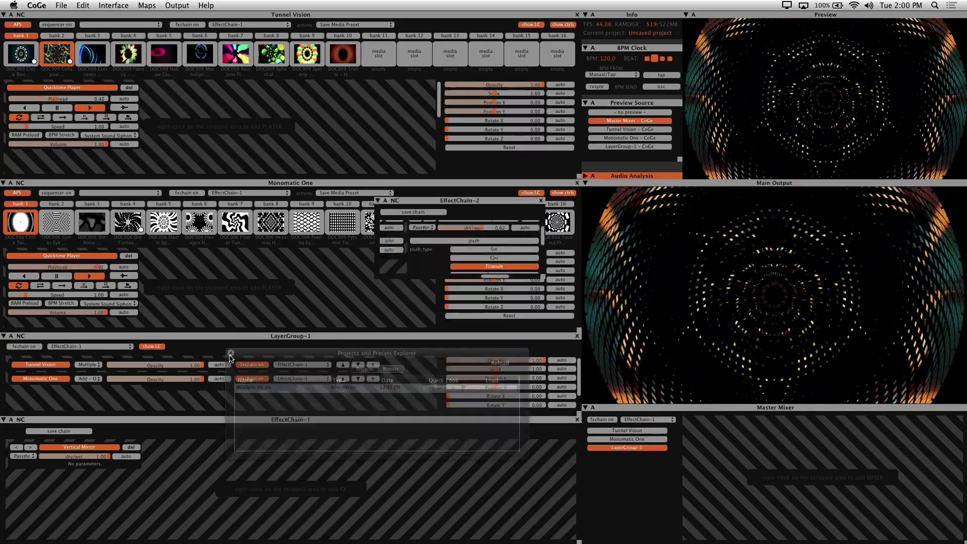
pyautogui.moveTo(461, 203); pyautogui.dragTo(338, 351)
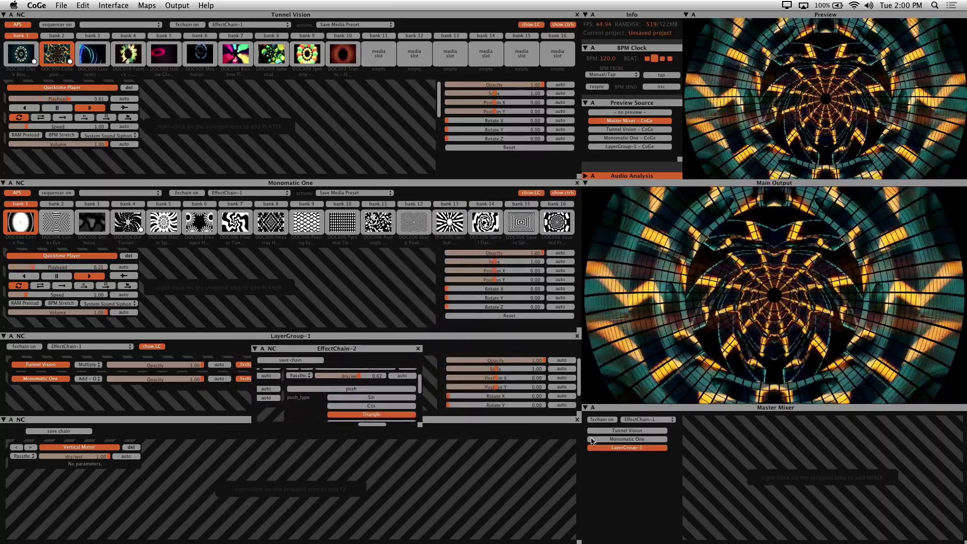
# - Close EffectChain-1, then move EffectChain-2 to the bottom-left and enlarge its panel
pyautogui.click(577, 420)
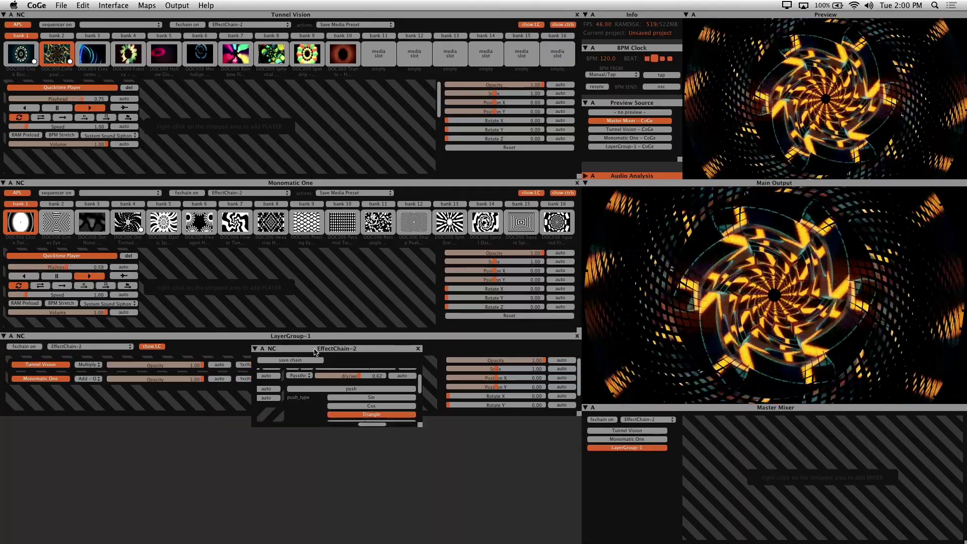
pyautogui.moveTo(316, 351); pyautogui.dragTo(65, 423)
pyautogui.moveTo(169, 496); pyautogui.dragTo(580, 543)
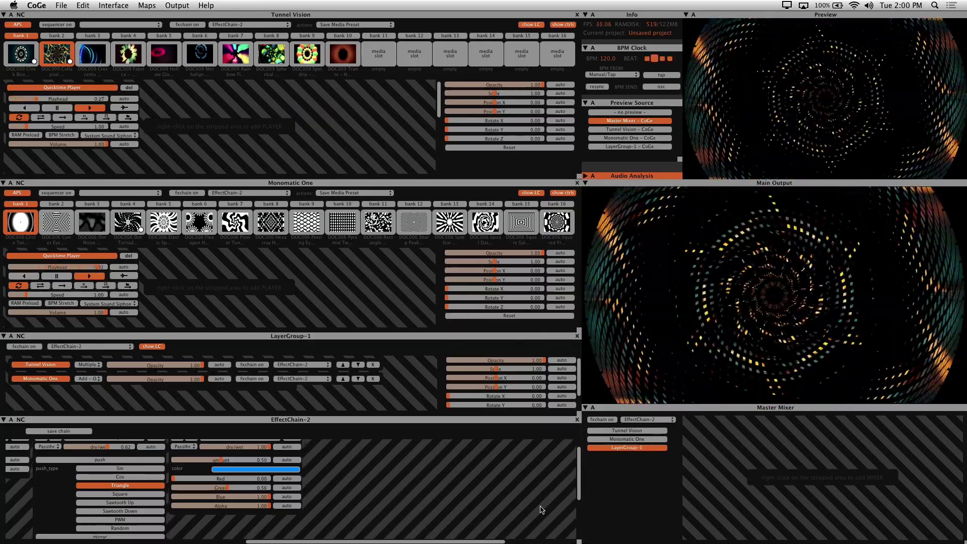
pyautogui.moveTo(579, 491); pyautogui.dragTo(575, 456)
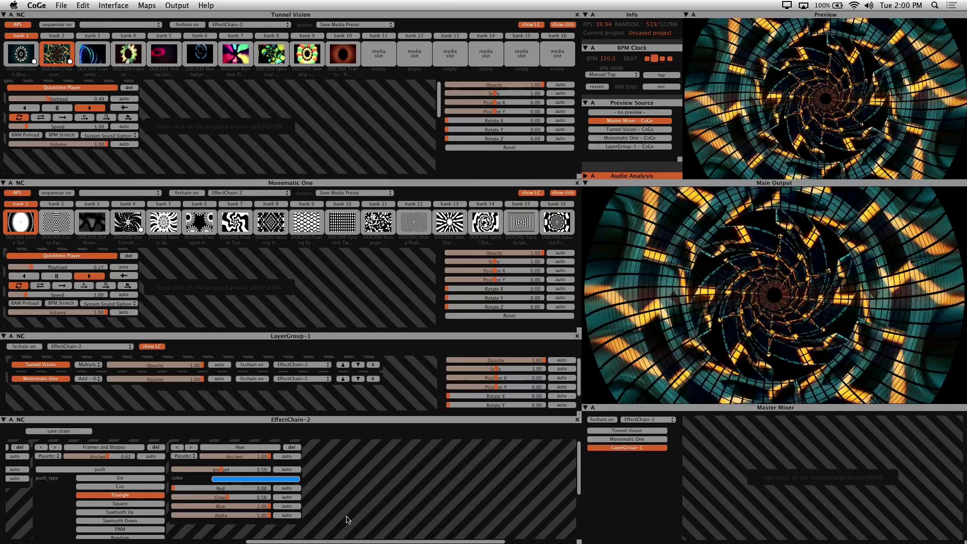
pyautogui.moveTo(367, 542); pyautogui.dragTo(285, 535)
# - Apply EffectChain-2 to both layers, try Frames and Shapes, and switch on Hue
pyautogui.click(254, 364)
pyautogui.click(260, 379)
pyautogui.click(286, 447)
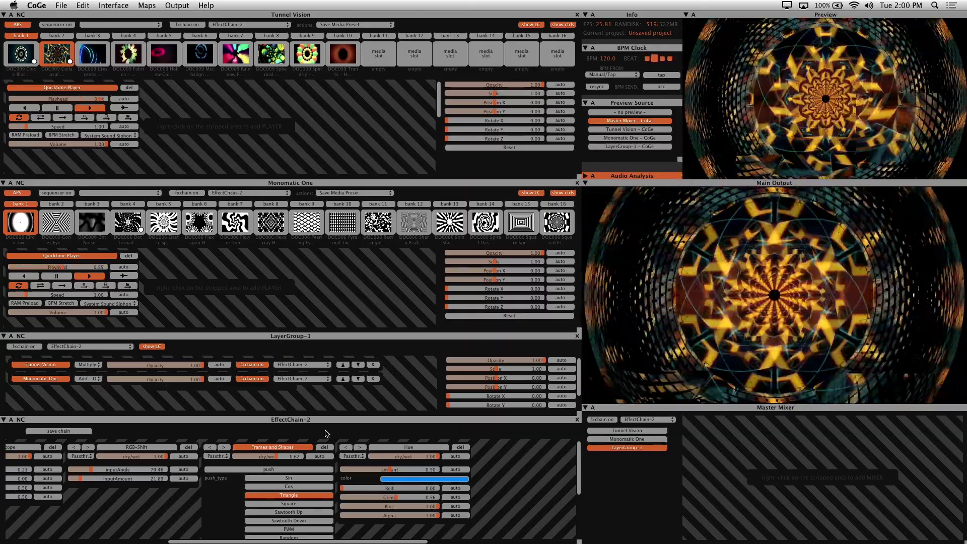
pyautogui.click(295, 447)
pyautogui.click(417, 447)
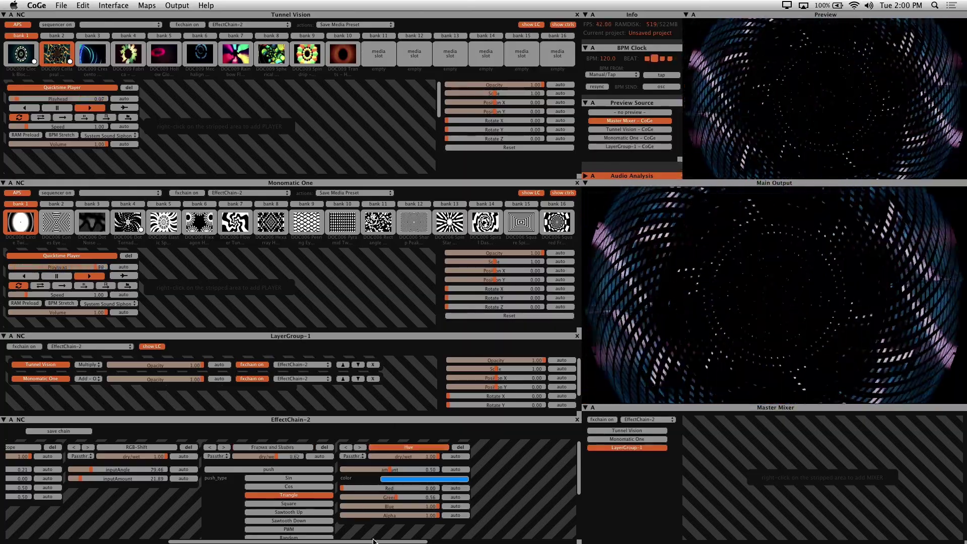
pyautogui.moveTo(292, 542); pyautogui.dragTo(233, 541)
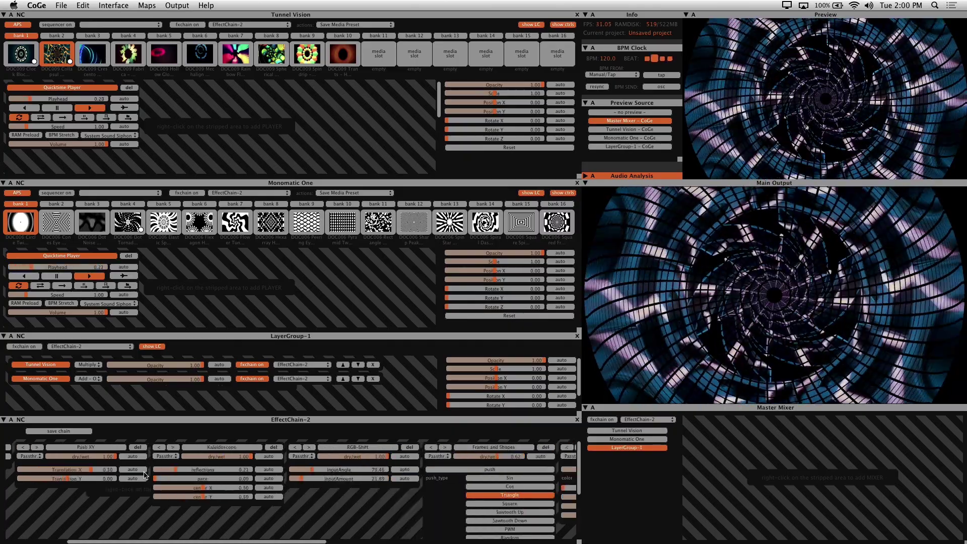
# - Switch on Kaleidoscope and Vertical Mirror, and test RGB-Shift on then off
pyautogui.click(213, 448)
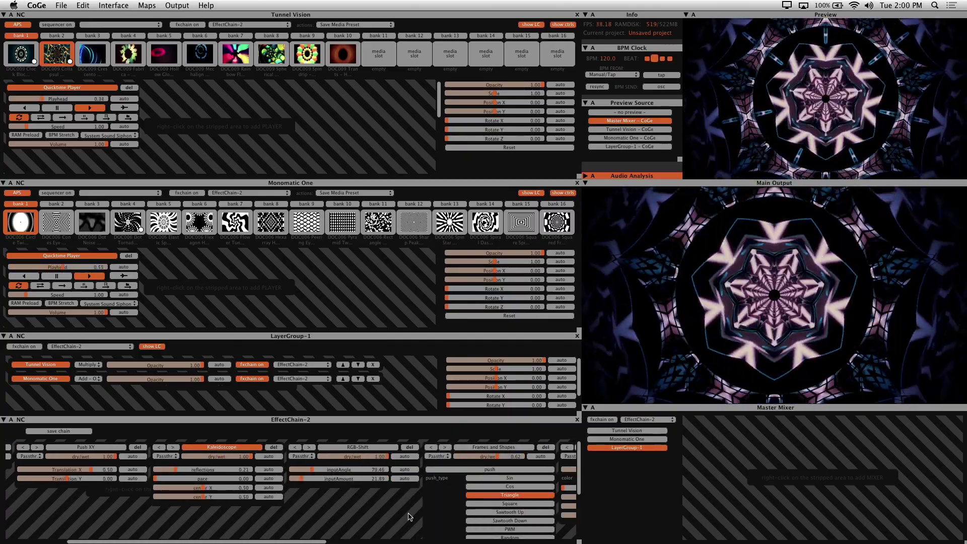
pyautogui.moveTo(304, 542); pyautogui.dragTo(245, 542)
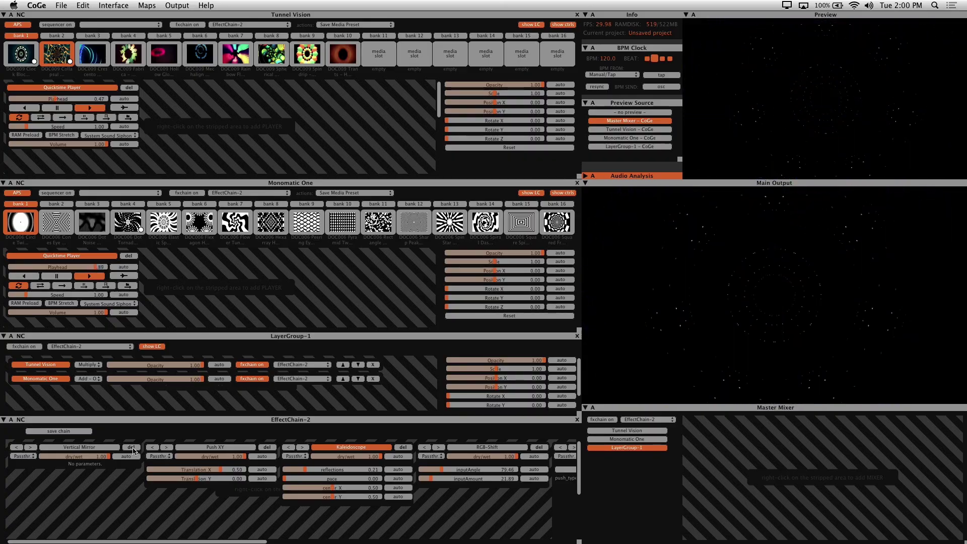
pyautogui.click(96, 447)
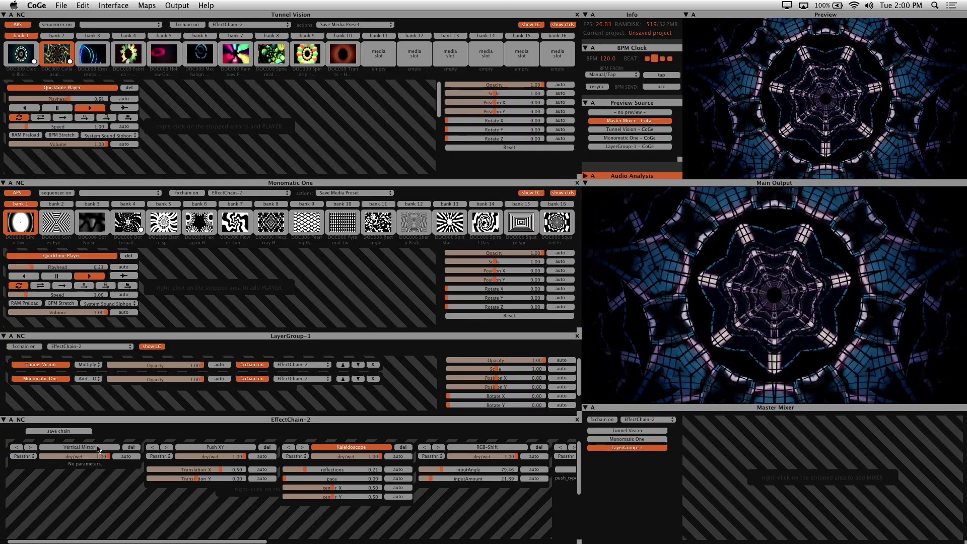
pyautogui.click(497, 448)
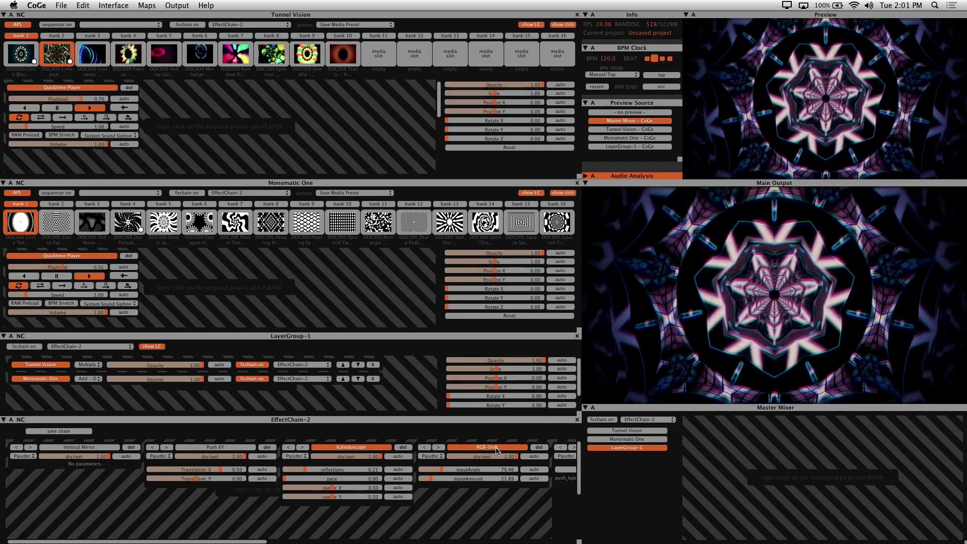
pyautogui.click(497, 447)
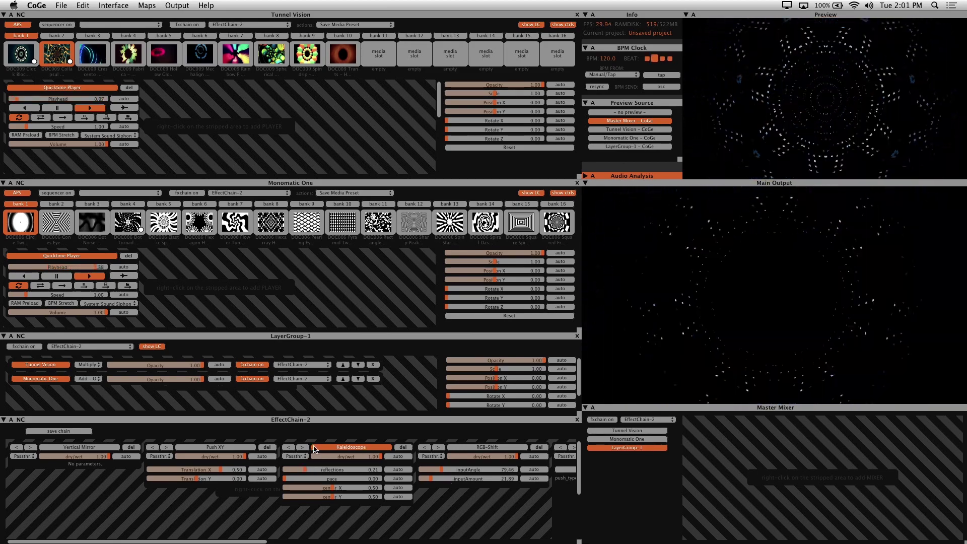
# - Move Kaleidoscope so it comes right after Push XY in EffectChain-2
pyautogui.click(288, 447)
pyautogui.click(152, 447)
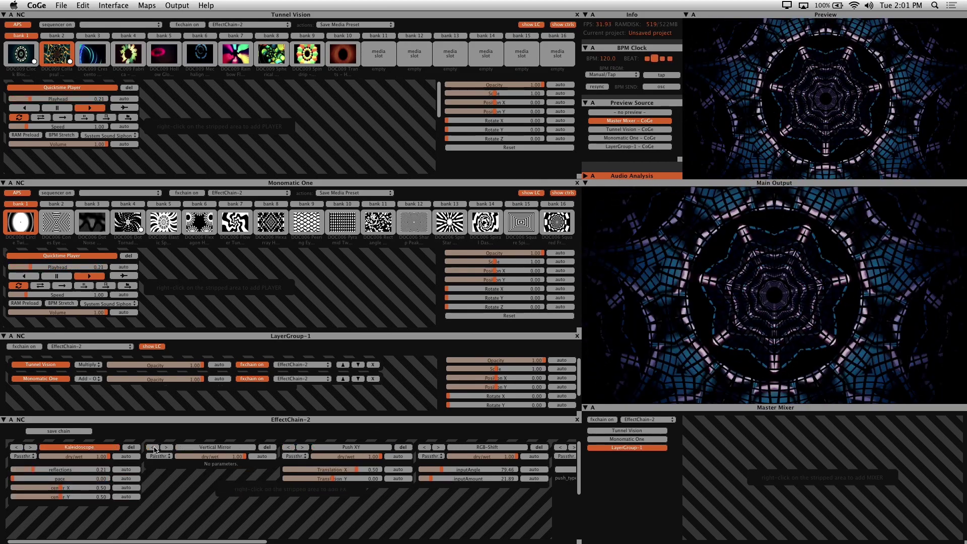
pyautogui.click(31, 447)
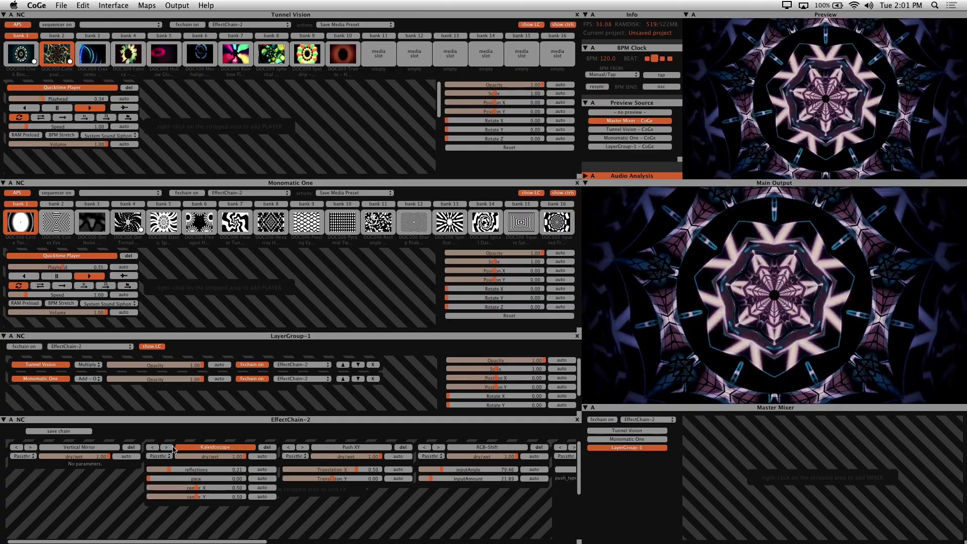
pyautogui.click(166, 448)
# - Order the later effects as Frames and Shapes, RGB-Shift, then Hue last
pyautogui.hscroll(5, 448, 475)
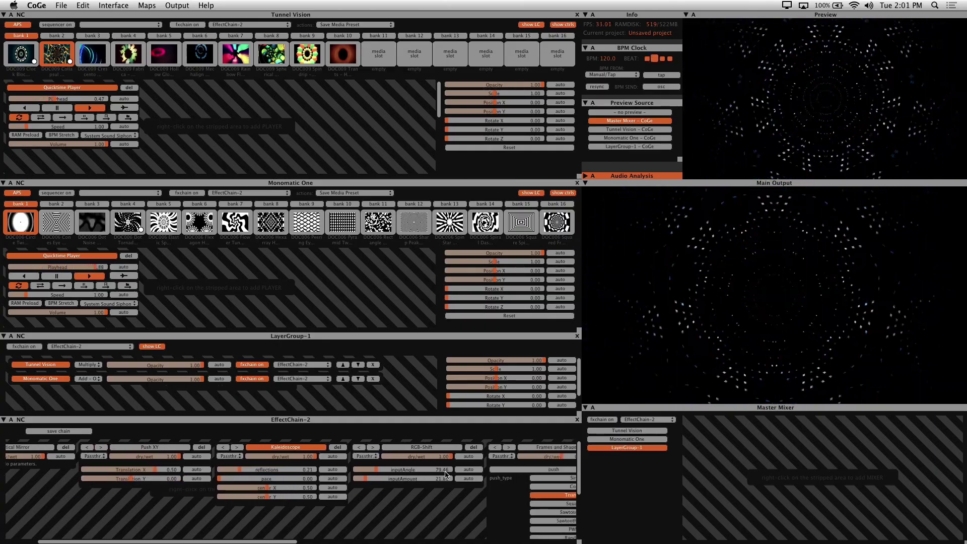
pyautogui.hscroll(5, 447, 475)
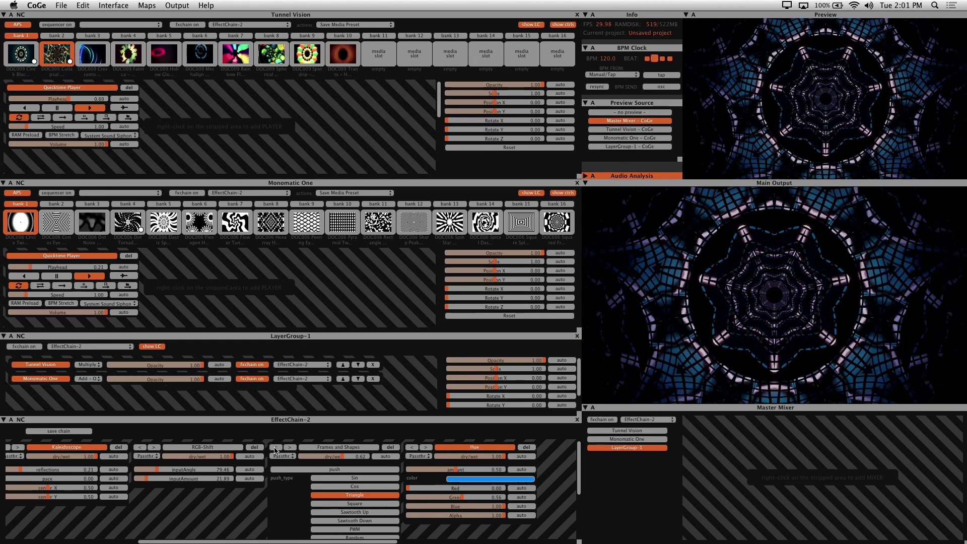
pyautogui.click(275, 447)
pyautogui.click(412, 447)
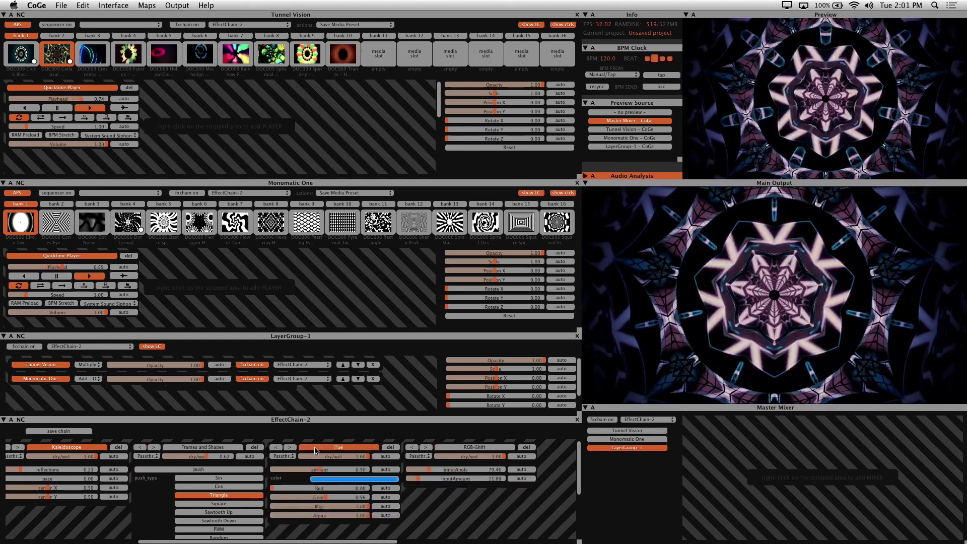
pyautogui.click(290, 447)
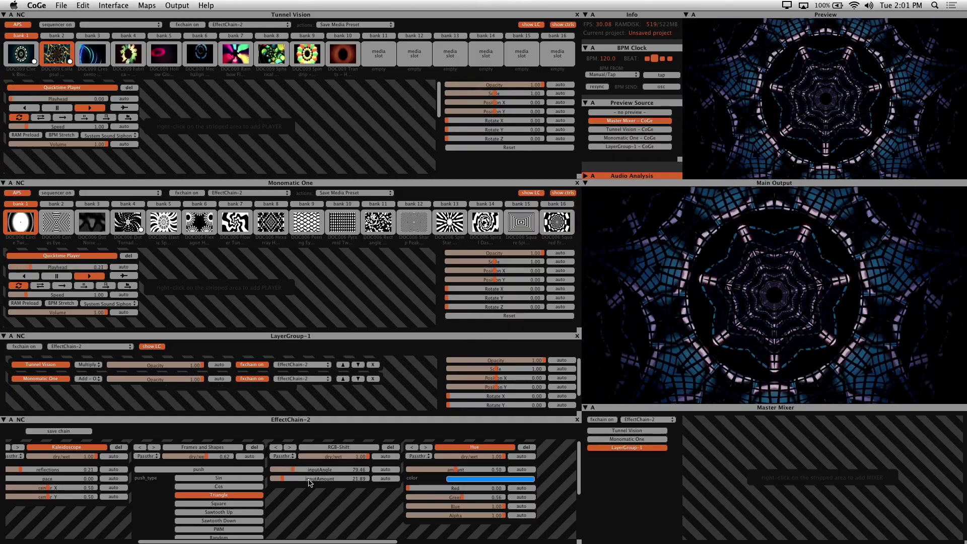
# - Set Kaleidoscope's blend to Add.qtz, dry/wet to about 0.63 and reflections to about 0.27
pyautogui.moveTo(207, 541); pyautogui.dragTo(140, 541)
pyautogui.click(212, 457)
pyautogui.moveTo(212, 457)
pyautogui.mouseDown()
pyautogui.moveTo(202, 458)
pyautogui.moveTo(289, 464)
pyautogui.moveTo(228, 464)
pyautogui.mouseUp()
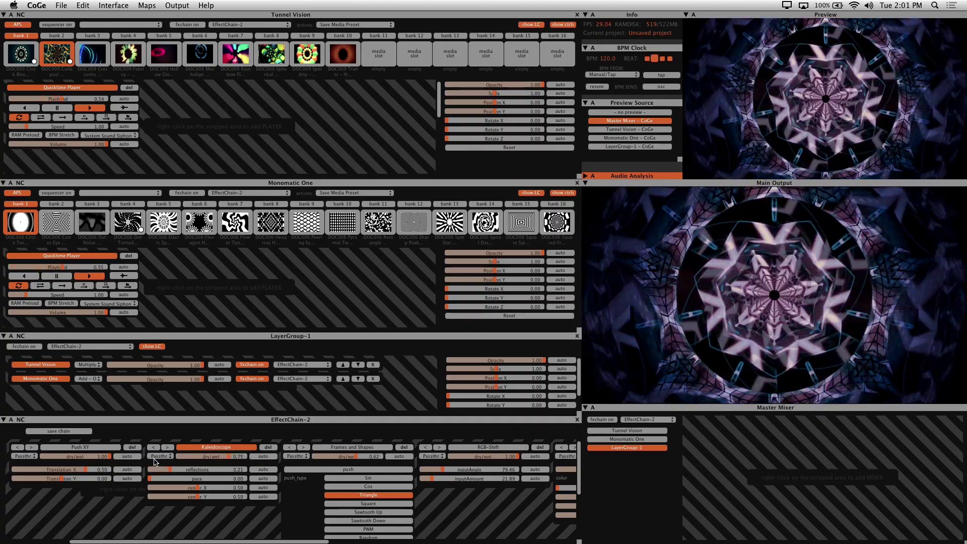
pyautogui.click(159, 456)
pyautogui.click(179, 413)
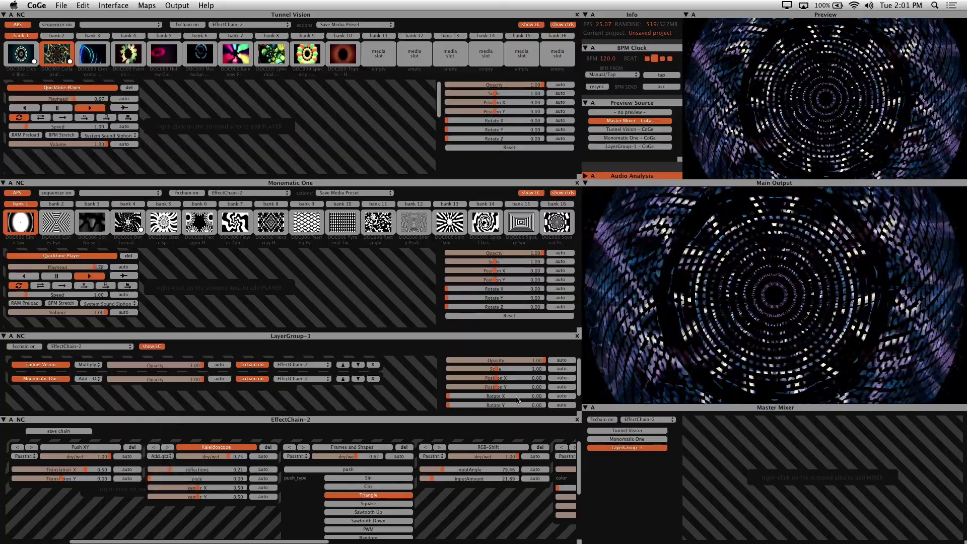
pyautogui.moveTo(222, 460)
pyautogui.mouseDown()
pyautogui.moveTo(209, 460)
pyautogui.moveTo(239, 461)
pyautogui.mouseUp()
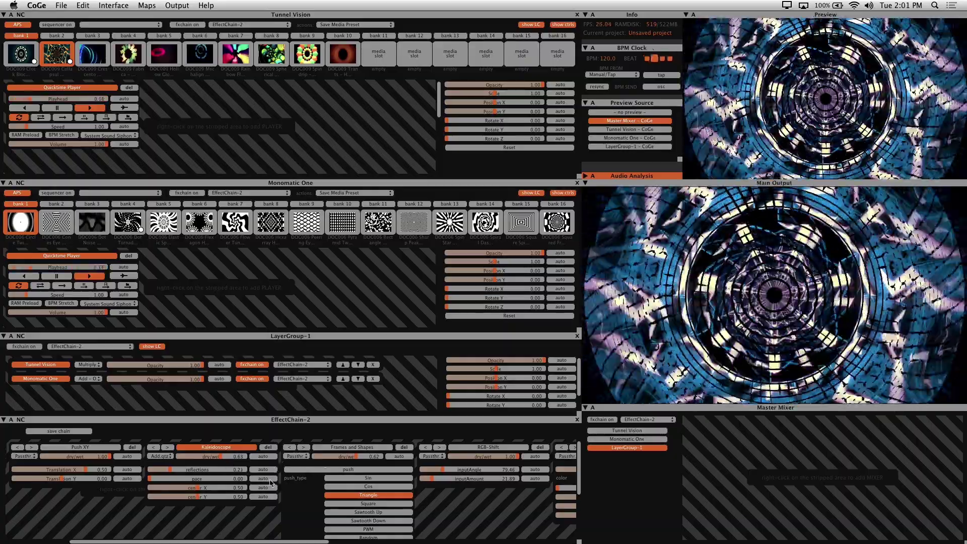
pyautogui.moveTo(212, 471); pyautogui.dragTo(176, 481)
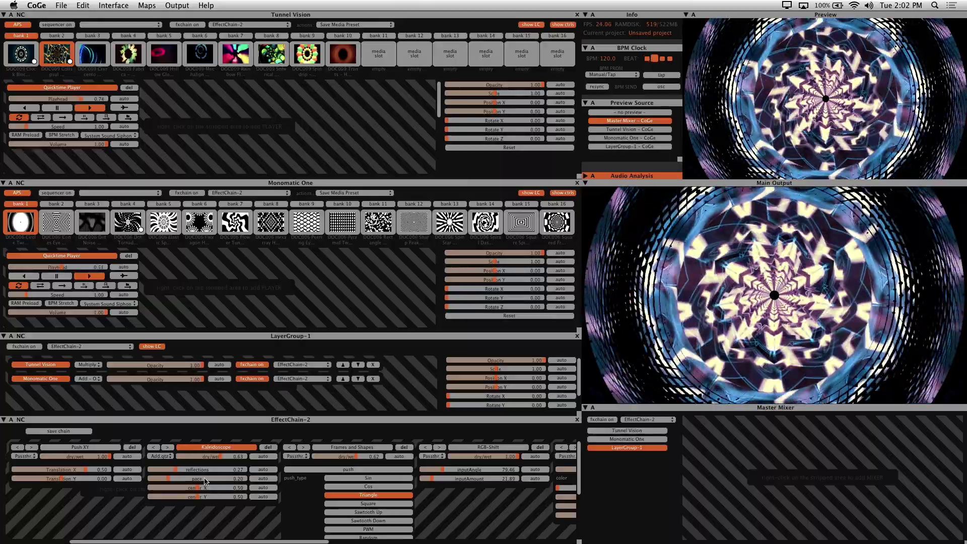
pyautogui.click(192, 25)
pyautogui.click(192, 27)
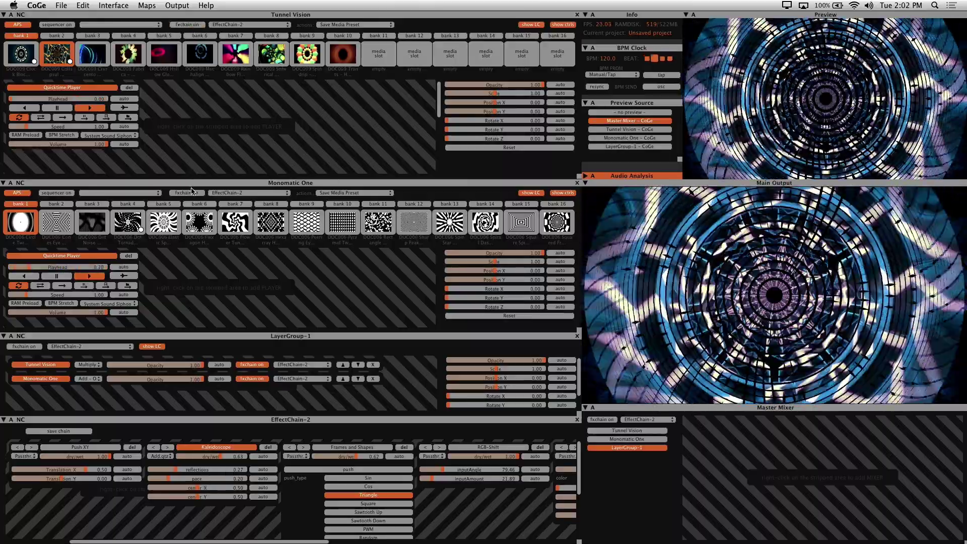
pyautogui.click(191, 193)
pyautogui.click(193, 194)
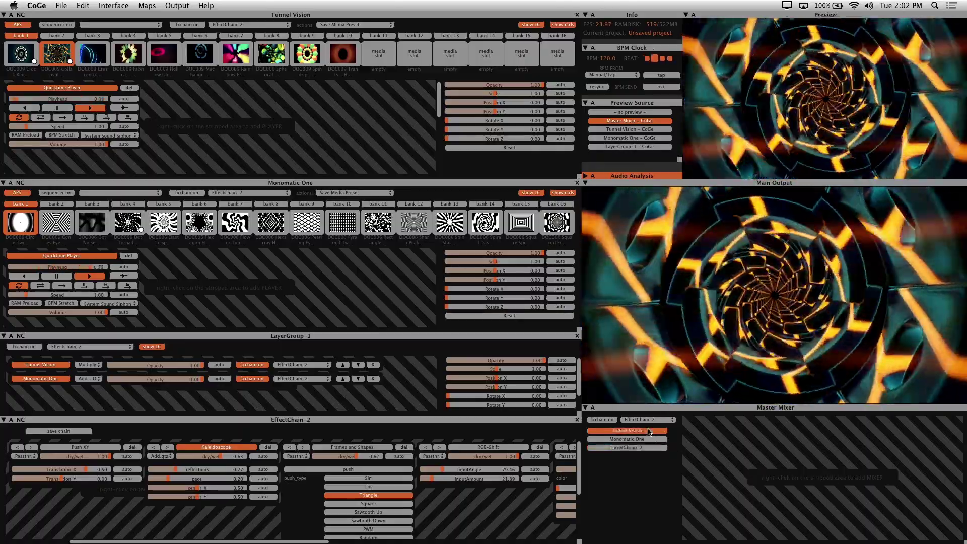
pyautogui.click(644, 440)
pyautogui.click(643, 441)
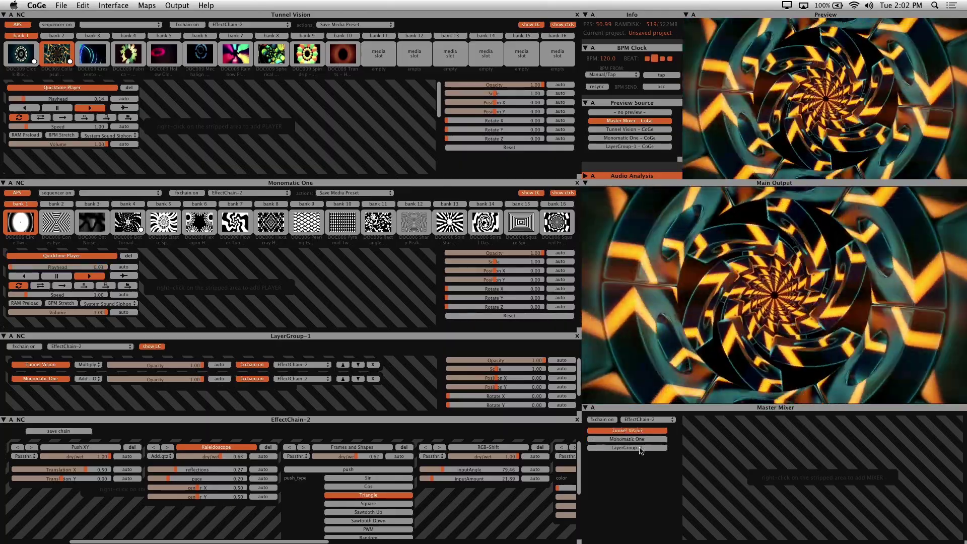
pyautogui.click(641, 448)
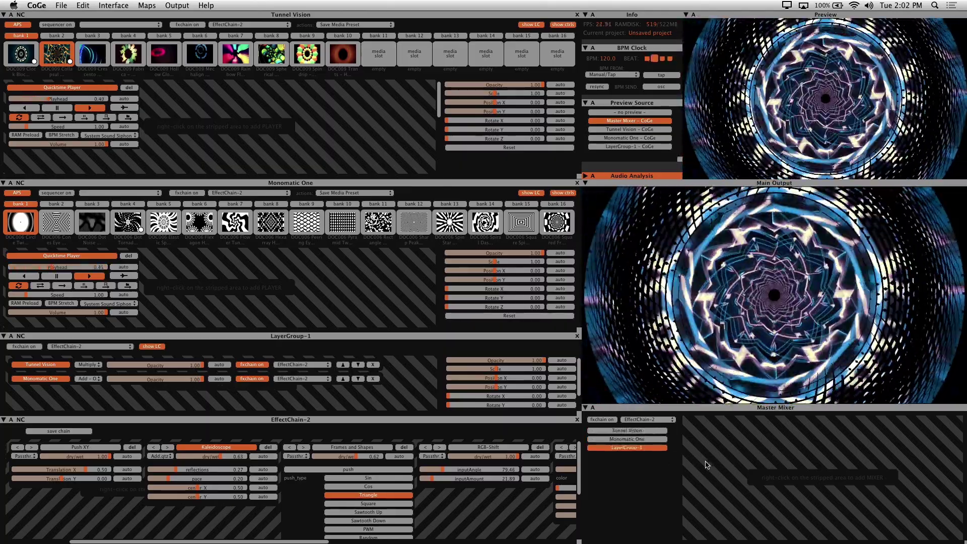
pyautogui.click(602, 419)
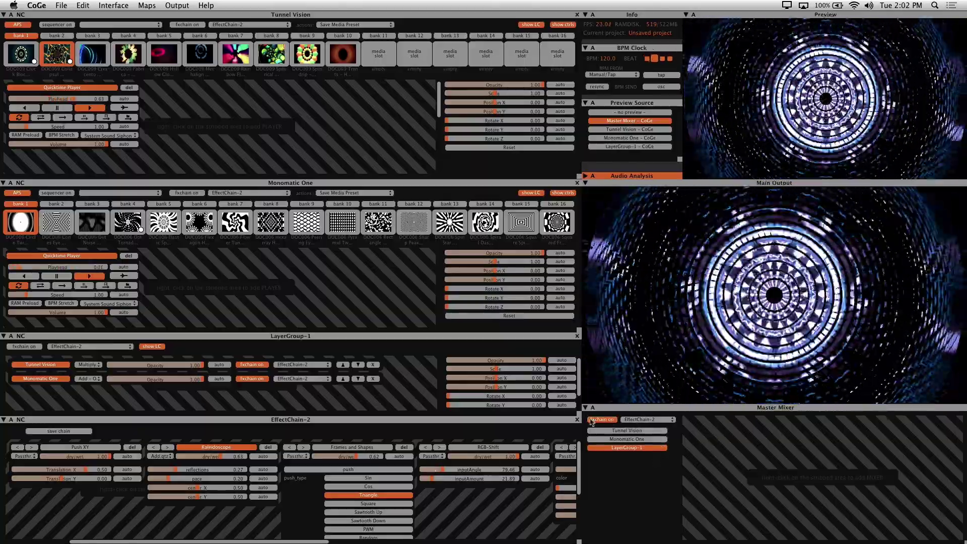
pyautogui.click(601, 420)
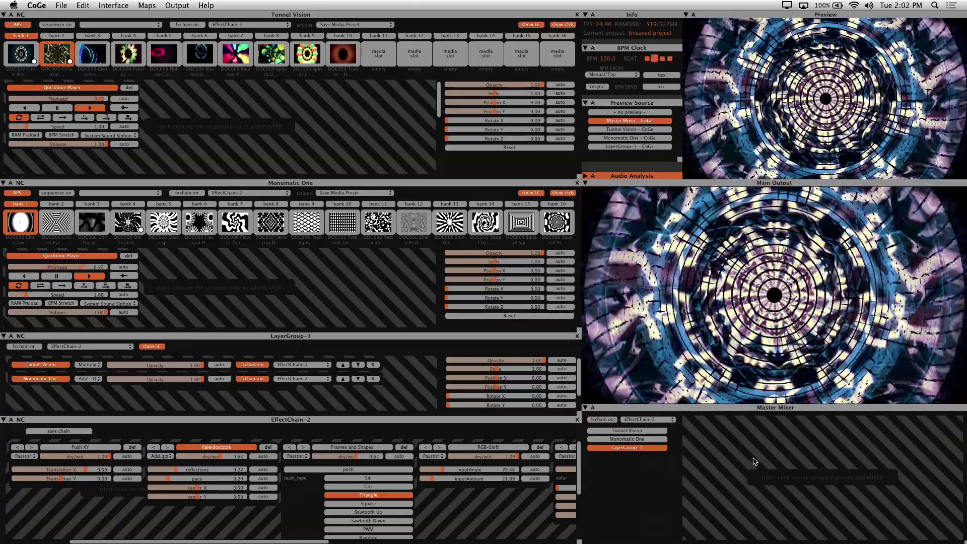
# - Add the Ripple.qtz transition to the Master Mixer and activate it
pyautogui.rightClick(734, 442)
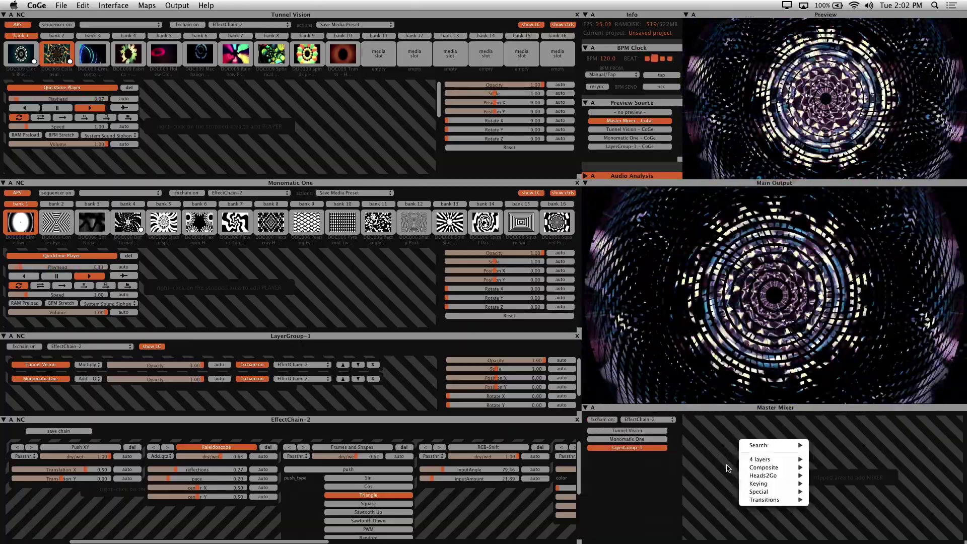
pyautogui.moveTo(786, 499)
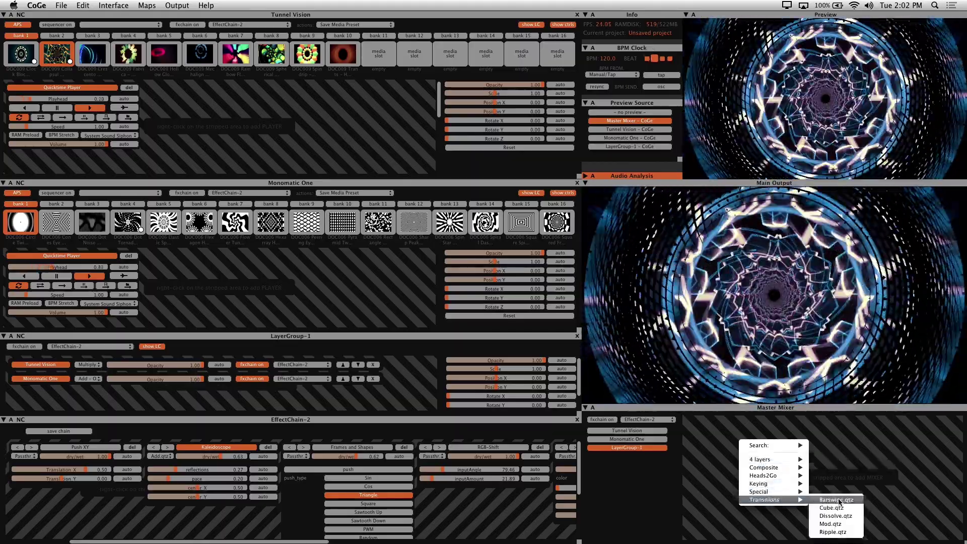
pyautogui.click(836, 532)
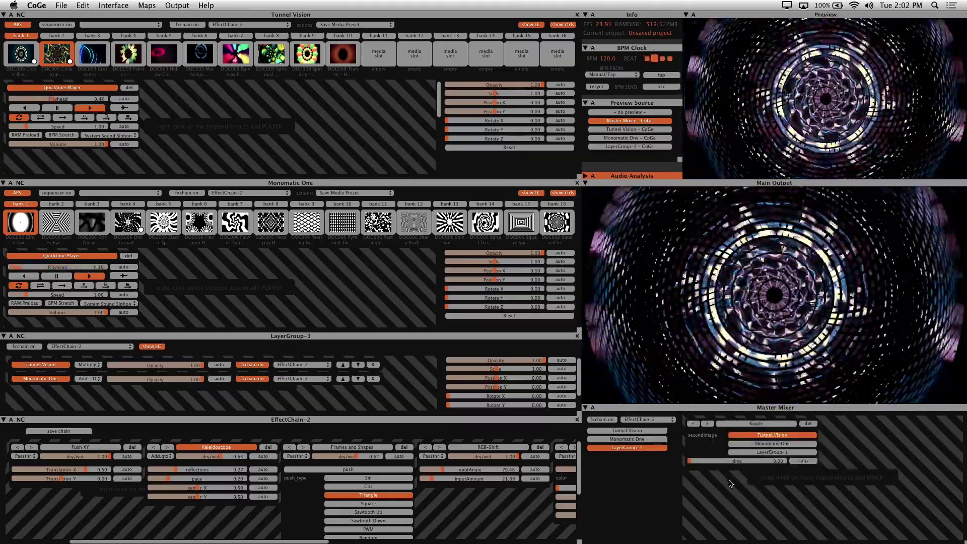
pyautogui.click(745, 426)
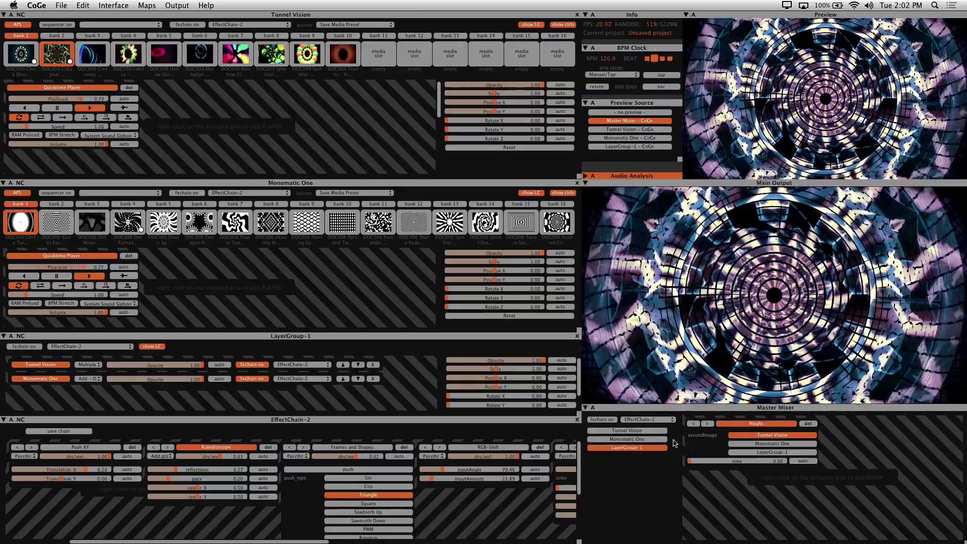
# - Make Tunnel Vision the Ripple's second image, trying Monomatic One first, and scrub its time slider
pyautogui.click(779, 444)
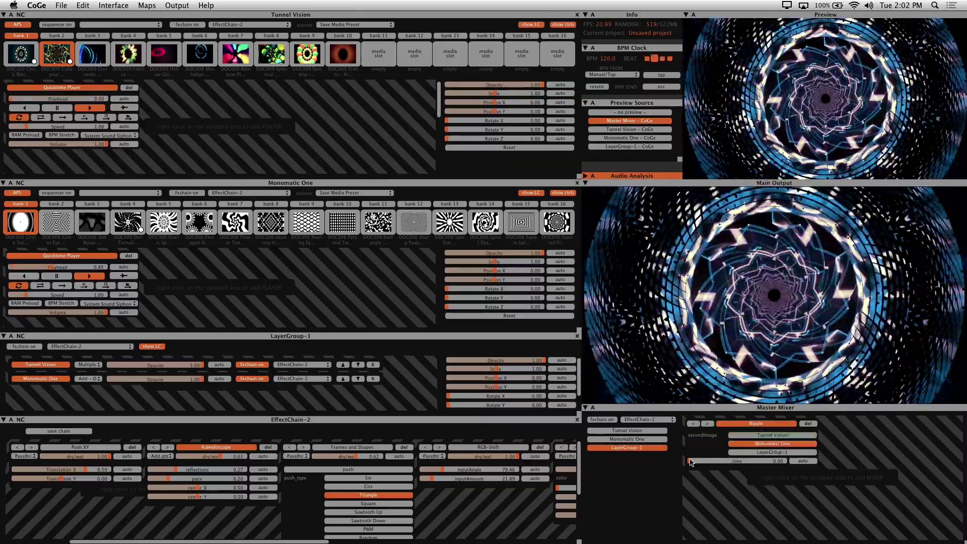
pyautogui.moveTo(690, 461); pyautogui.dragTo(770, 471)
pyautogui.click(780, 436)
pyautogui.moveTo(691, 463); pyautogui.dragTo(665, 464)
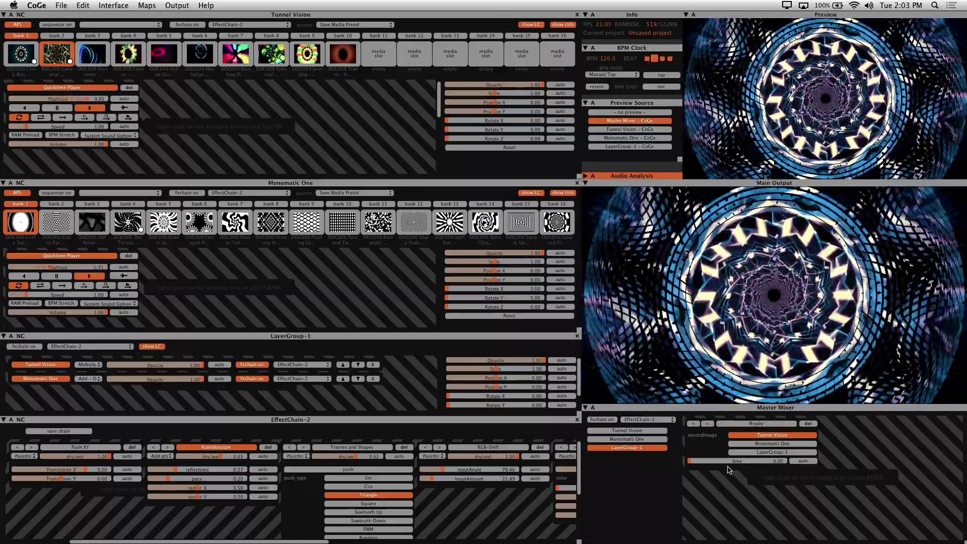
# - Reopen the mixer type list and dismiss it without adding anything
pyautogui.rightClick(787, 496)
pyautogui.moveTo(828, 535)
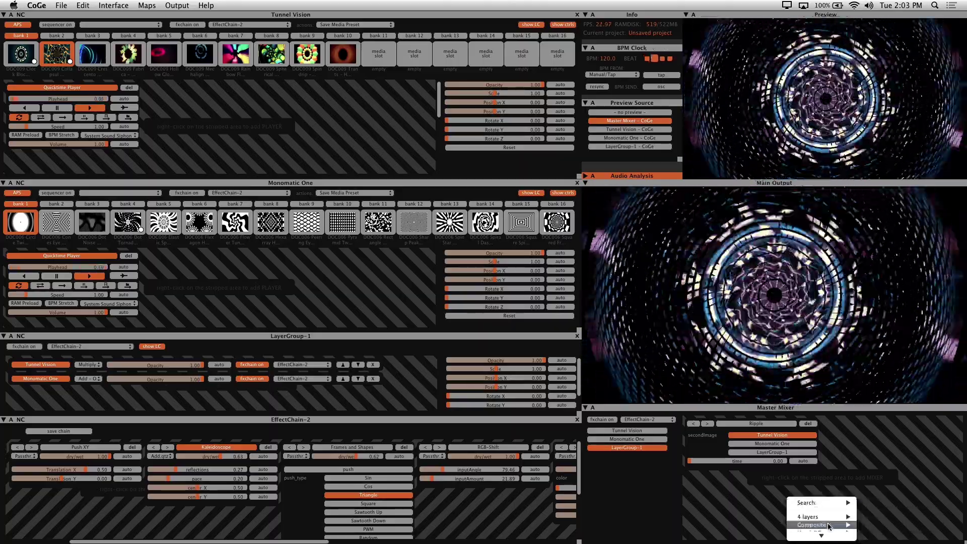
pyautogui.click(736, 504)
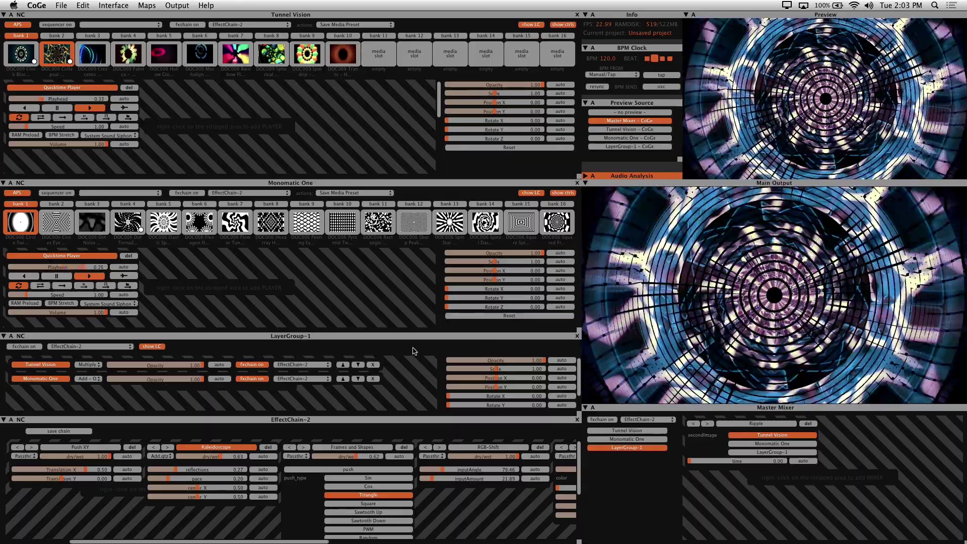
# - Play Rainbow on Tunnel Vision and Elastic on Monomatic One, and switch off Kaleidoscope
pyautogui.click(243, 56)
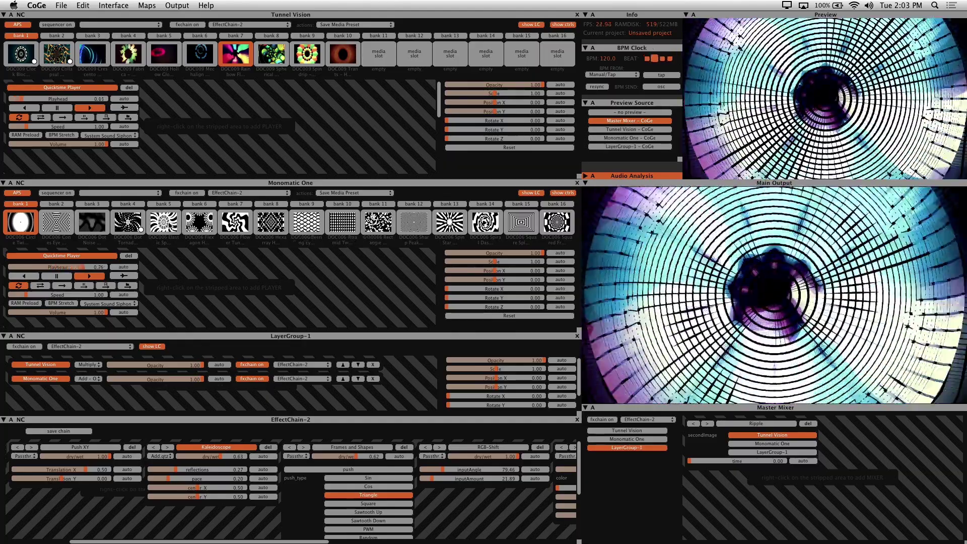
pyautogui.click(163, 221)
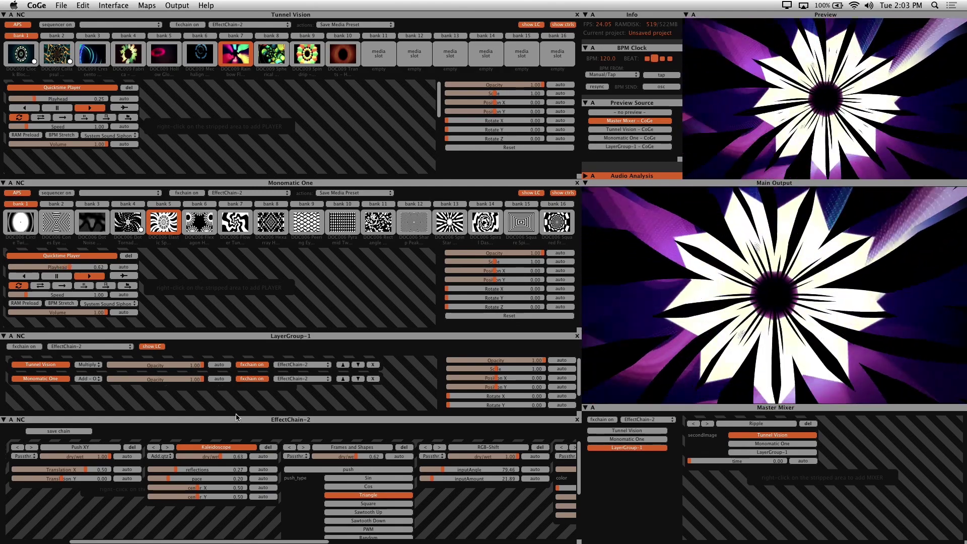
pyautogui.click(231, 447)
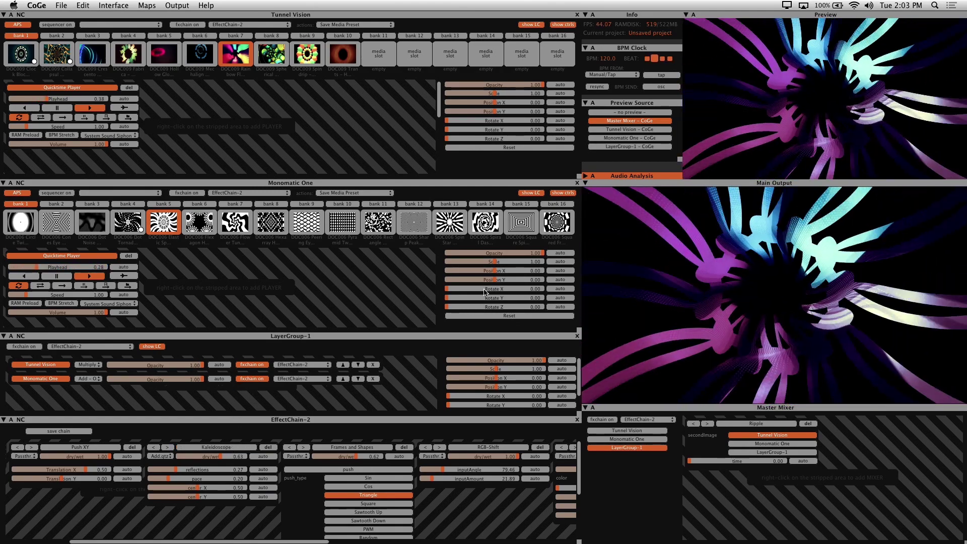
# - Cycle the Preview Source through Tunnel Vision, Monomatic One and LayerGroup-1, ending on Master Mixer
pyautogui.click(643, 130)
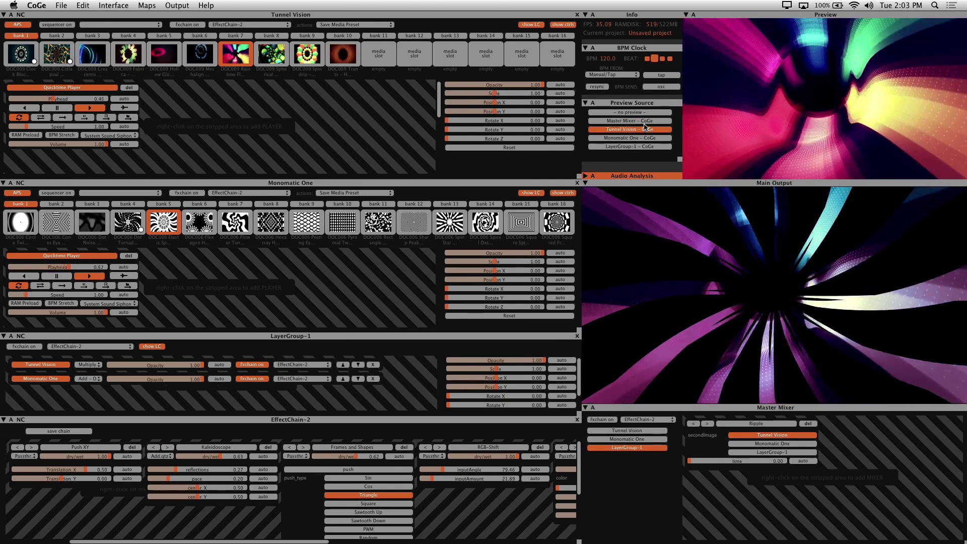
pyautogui.click(652, 138)
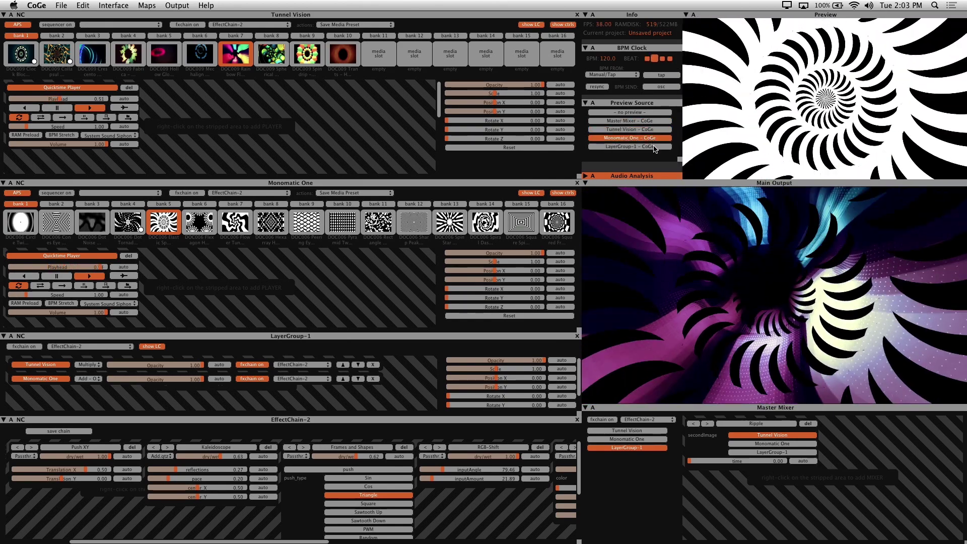
pyautogui.click(654, 146)
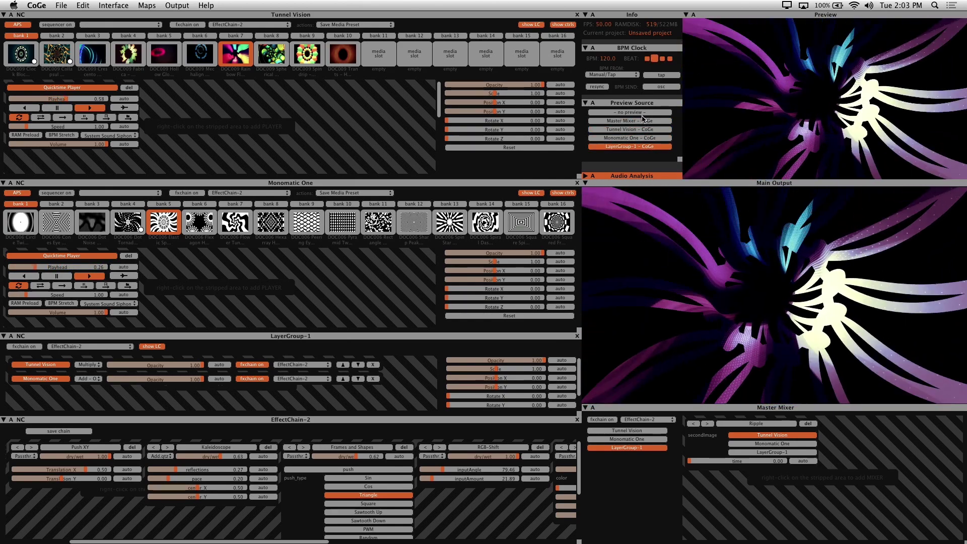
pyautogui.click(643, 121)
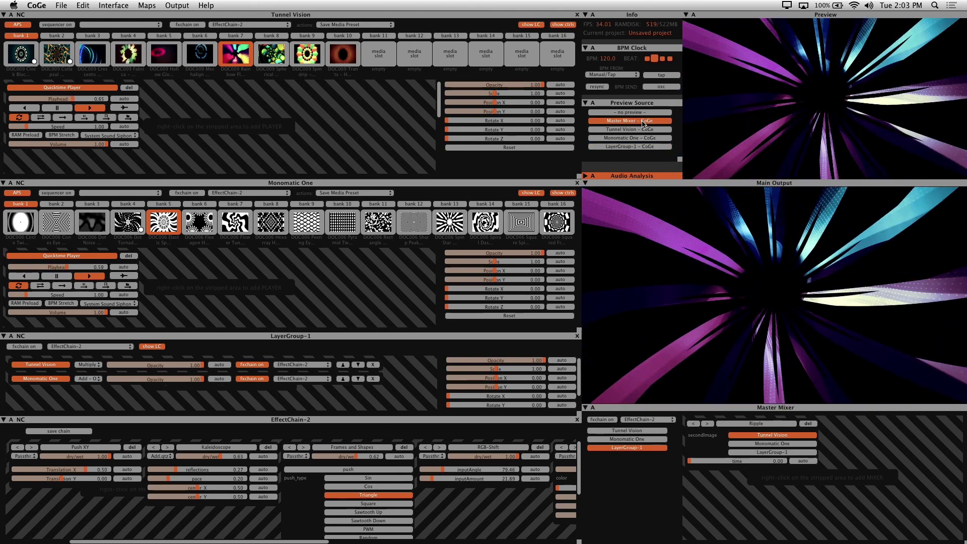
pyautogui.click(179, 7)
pyautogui.moveTo(225, 30)
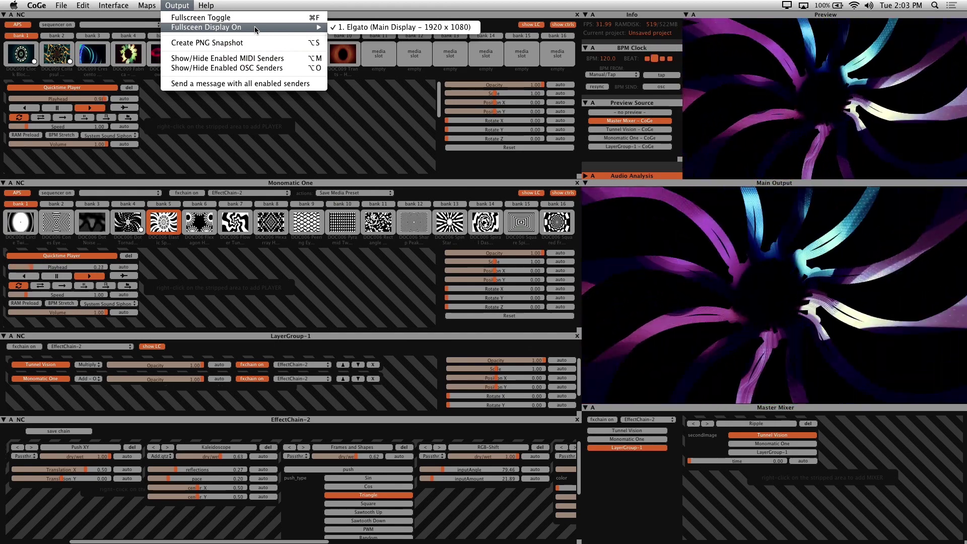
pyautogui.click(242, 18)
pyautogui.click(176, 5)
pyautogui.click(200, 24)
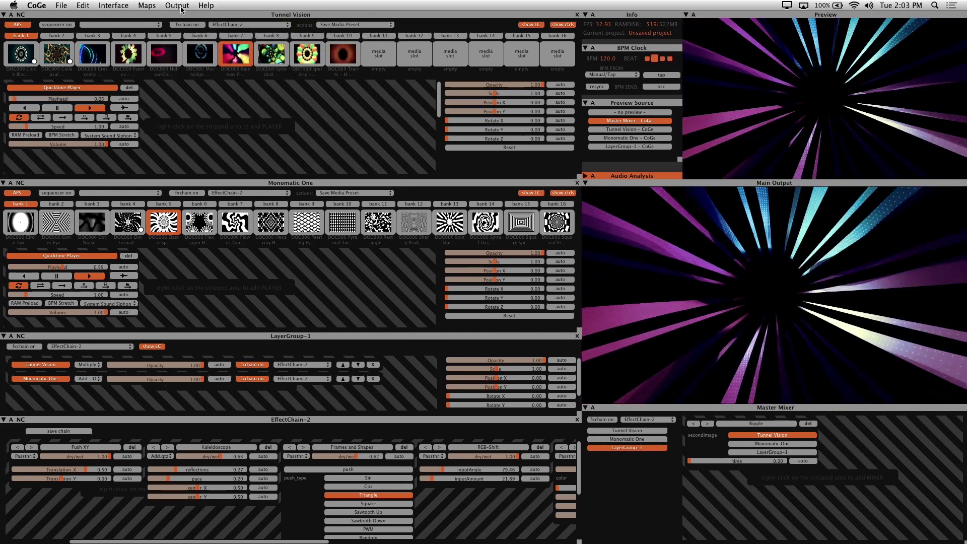
pyautogui.click(183, 10)
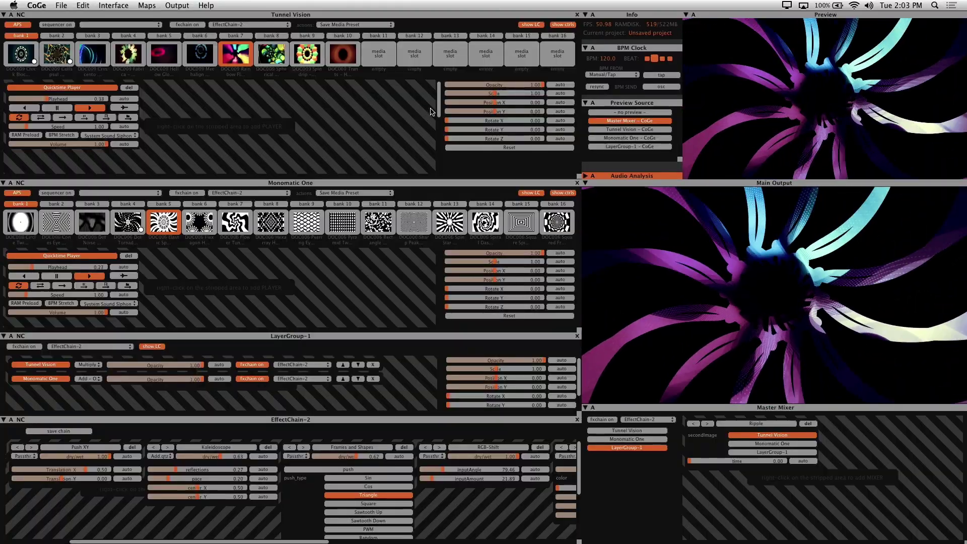
# - Dock the Tunnel Vision and Monomatic One ClipSynth panels into a new Aligner-1
pyautogui.hscroll(3, 136, 447)
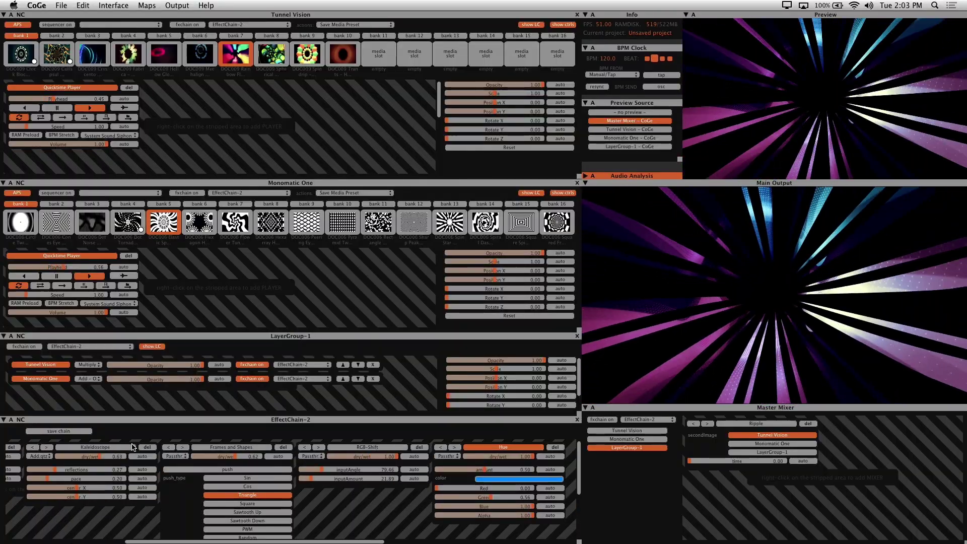
pyautogui.hscroll(-6, 133, 448)
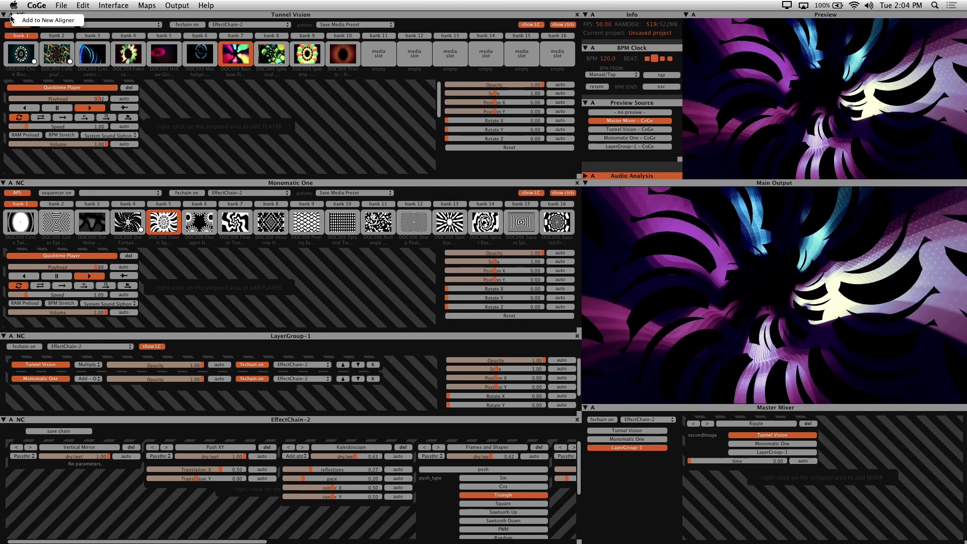
pyautogui.click(62, 25)
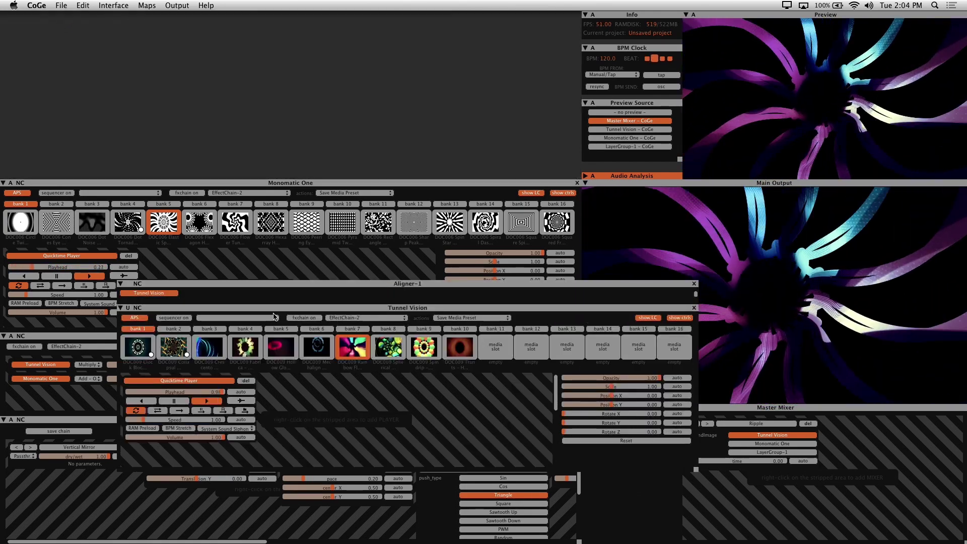
pyautogui.moveTo(284, 286); pyautogui.dragTo(239, 34)
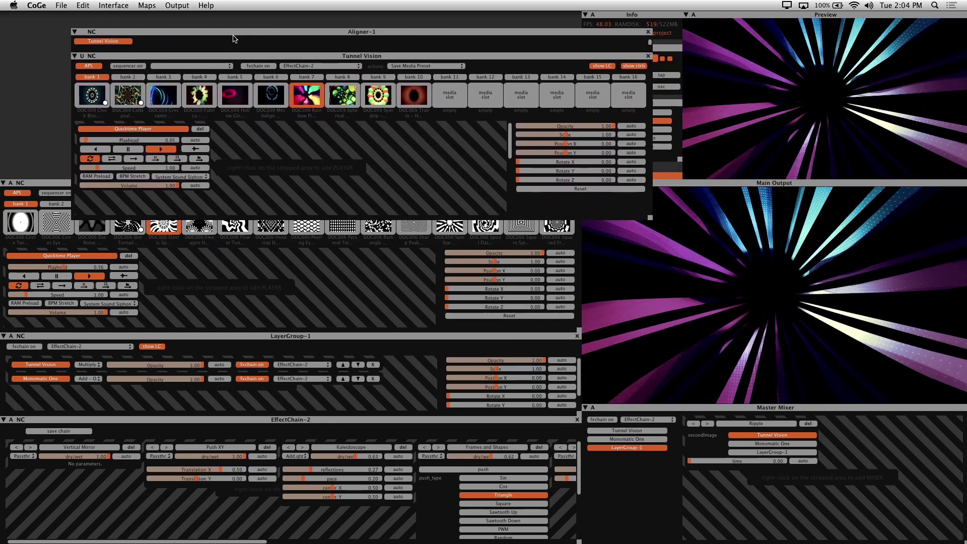
pyautogui.click(45, 184)
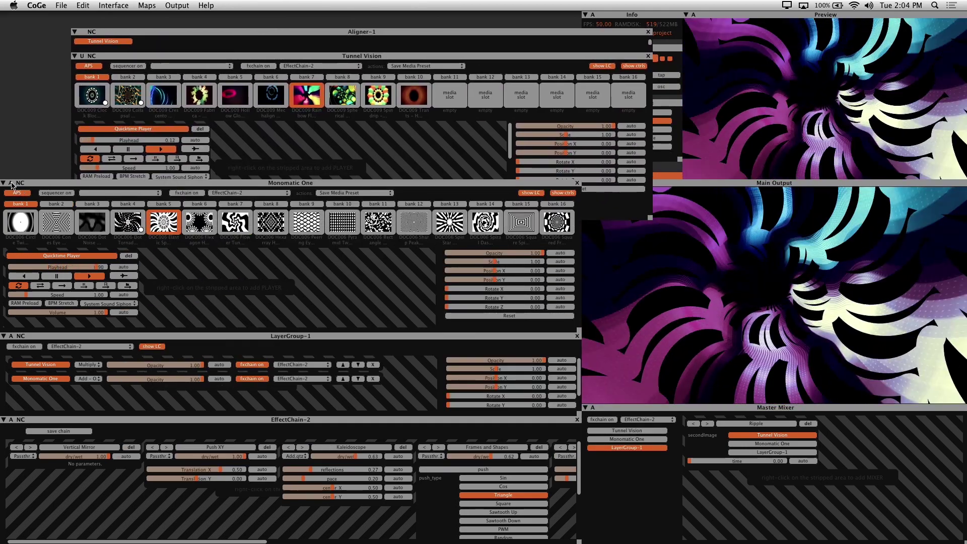
pyautogui.click(11, 184)
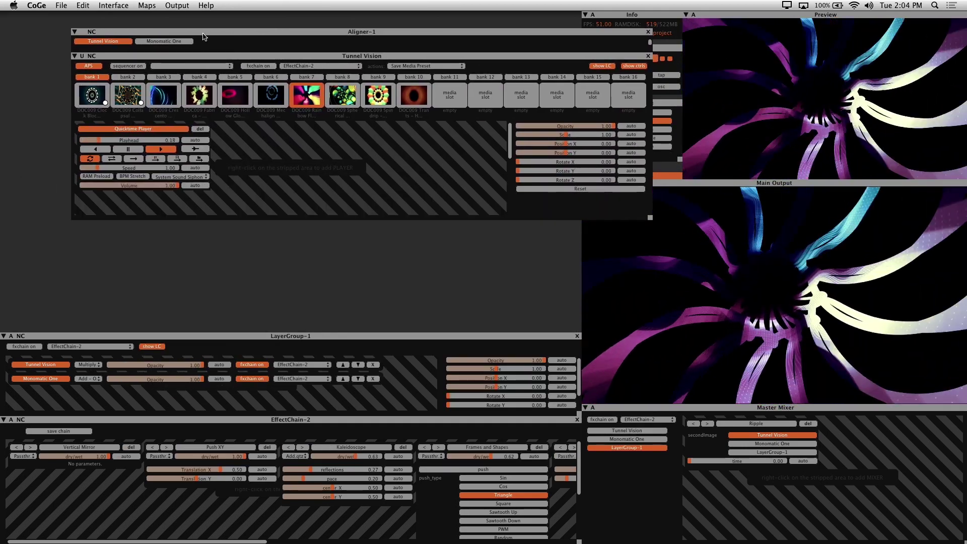
pyautogui.click(160, 42)
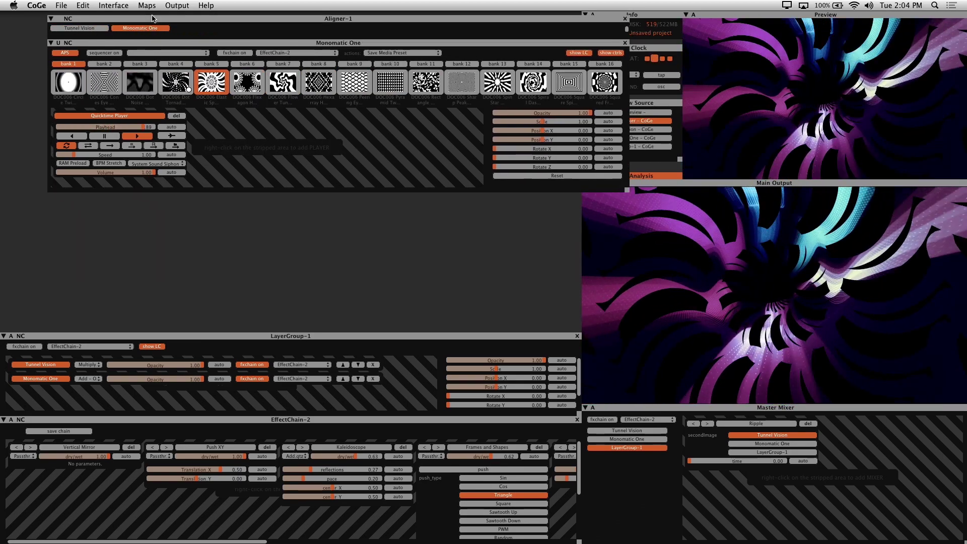
# - Compare the docked panels, undock both clip panels and close the empty Aligner-1
pyautogui.click(37, 24)
pyautogui.click(85, 25)
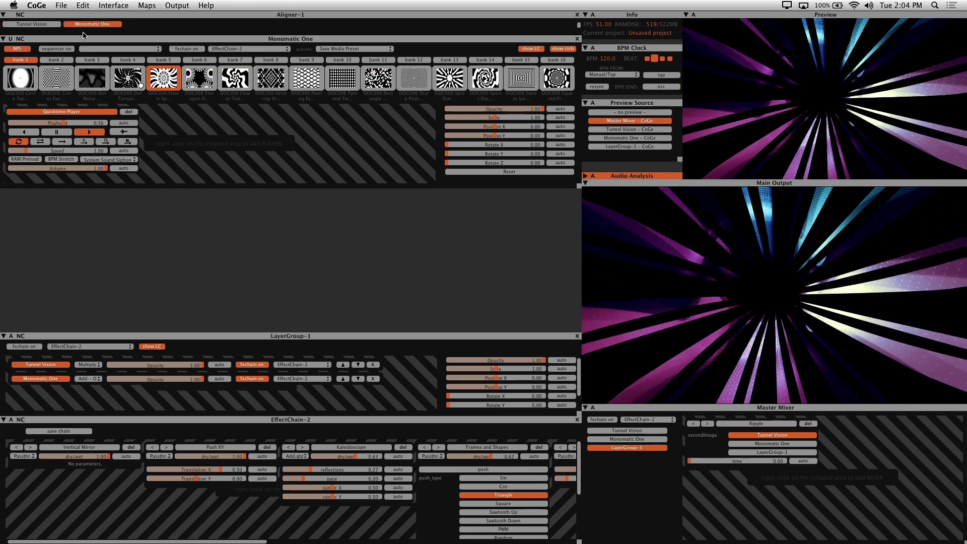
pyautogui.click(11, 38)
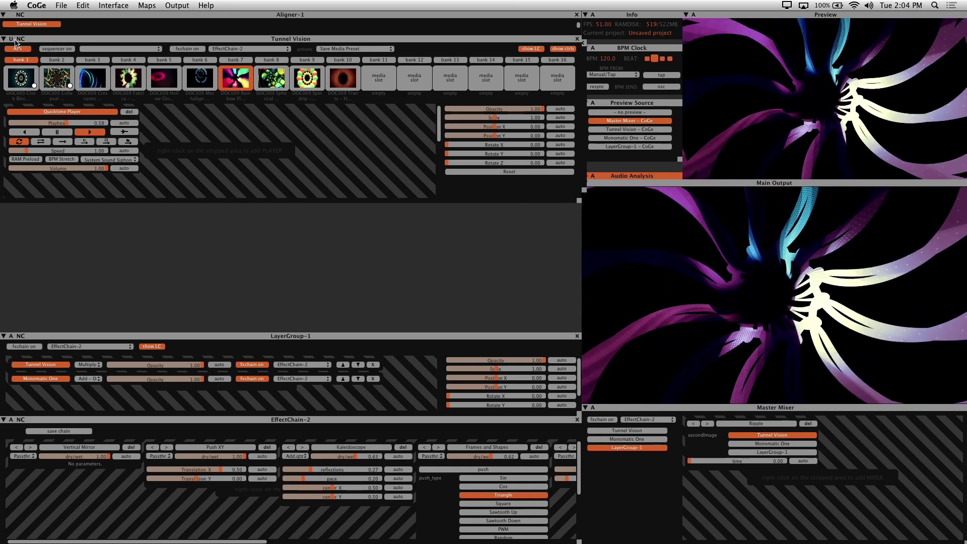
pyautogui.click(14, 40)
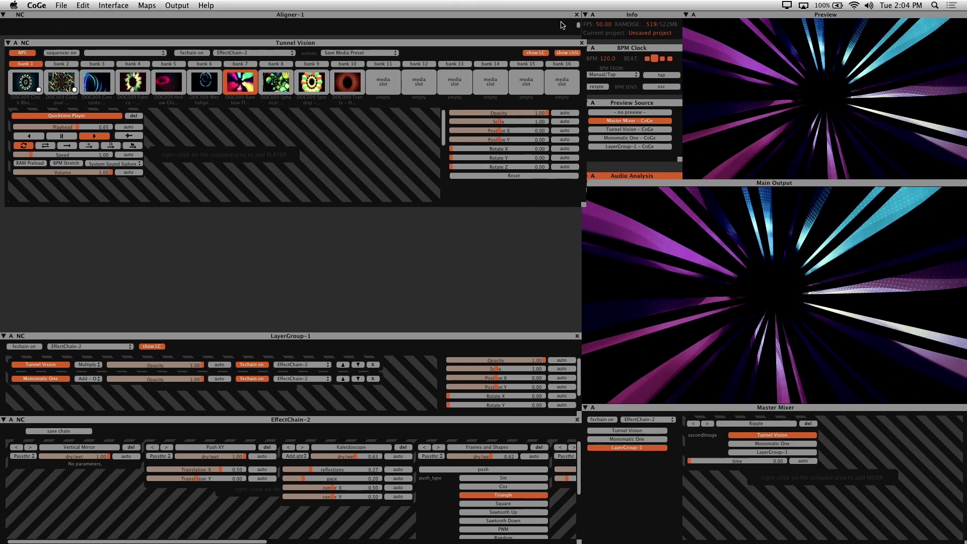
pyautogui.click(577, 15)
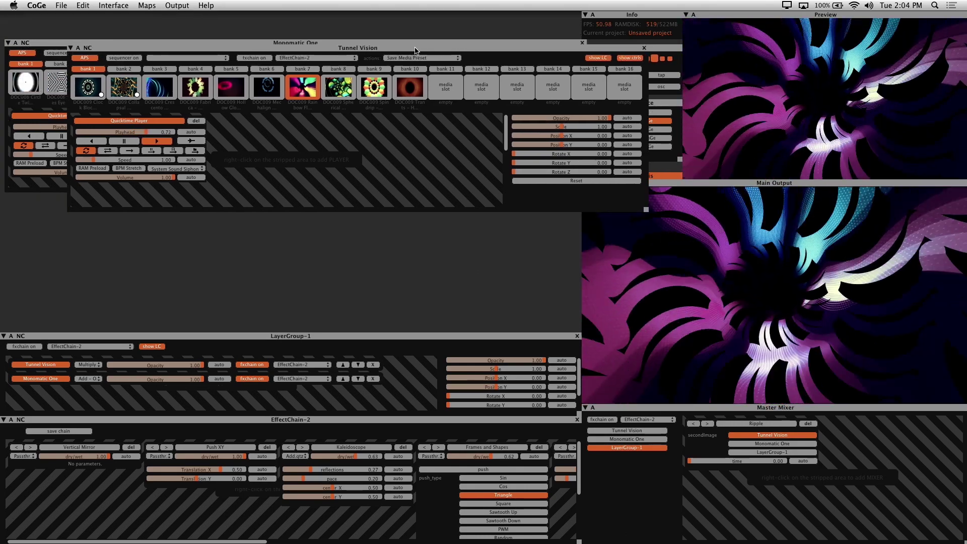
# - Stack Monomatic One directly below Tunnel Vision at the top-left of the workspace
pyautogui.click(71, 46)
pyautogui.click(123, 49)
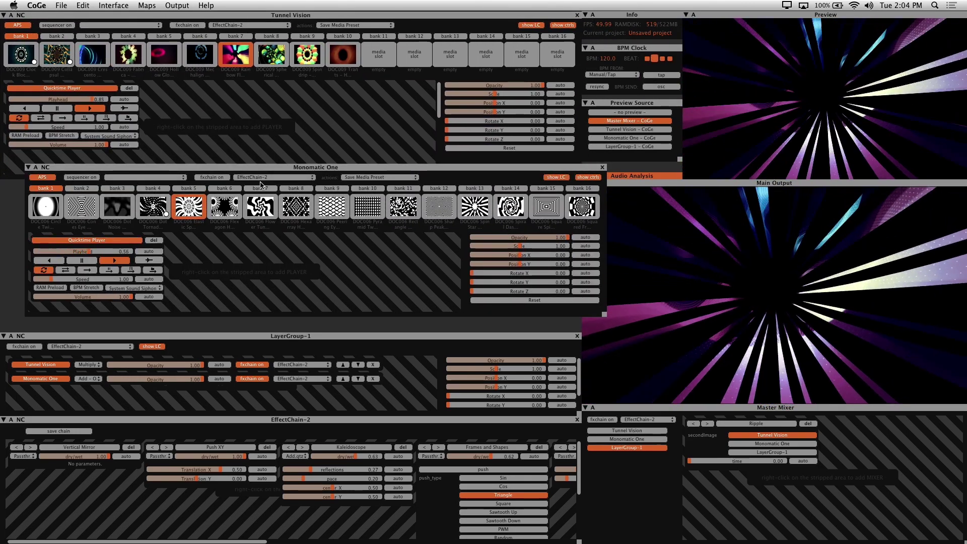
pyautogui.moveTo(252, 173); pyautogui.dragTo(226, 189)
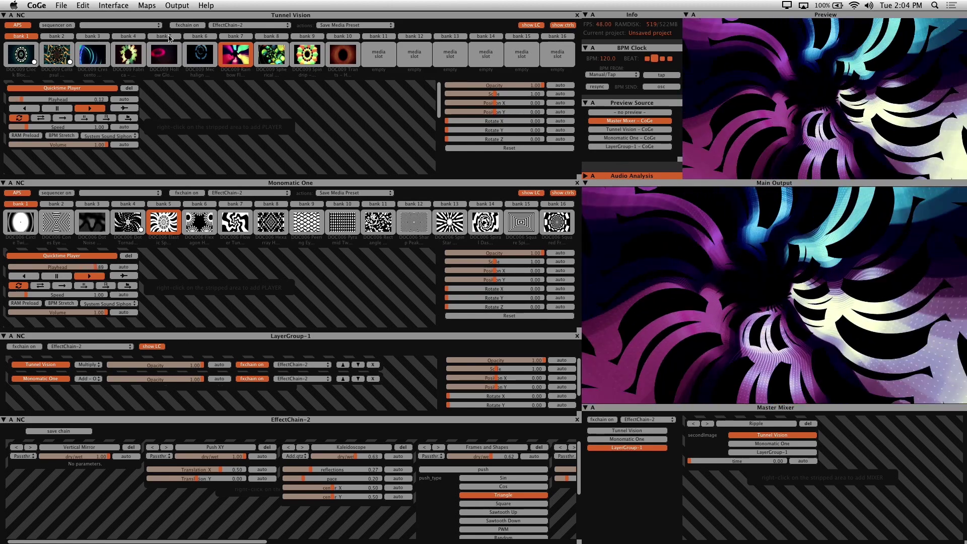
# - In the Key Map, assign s to Tunnel Vision's second clip and f to its fourth
pyautogui.click(147, 6)
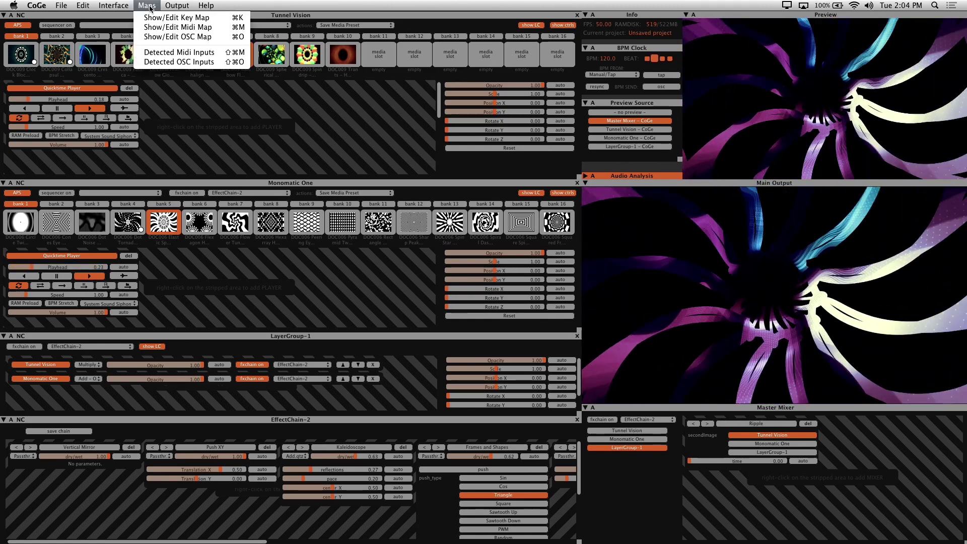
pyautogui.click(189, 22)
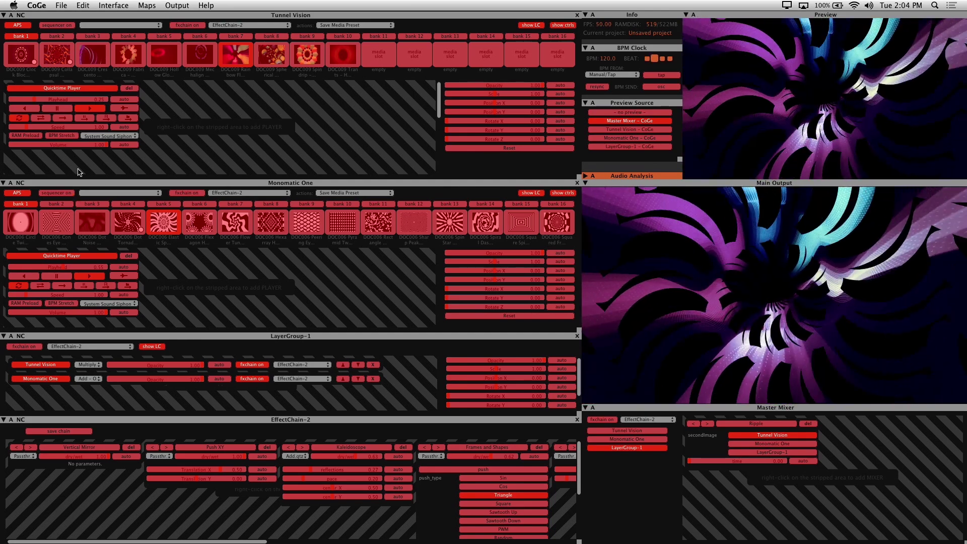
pyautogui.click(23, 57)
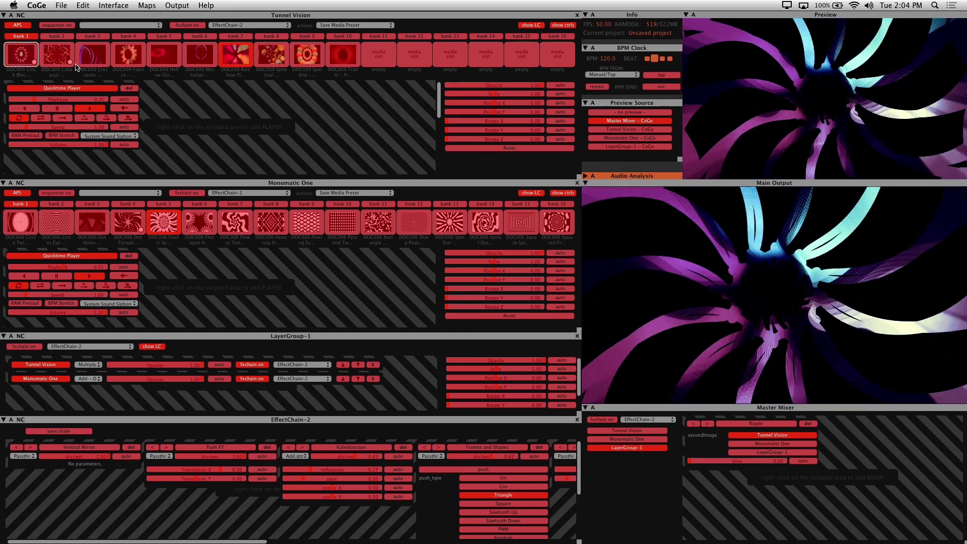
pyautogui.click(67, 56)
pyautogui.press('s')
pyautogui.click(98, 60)
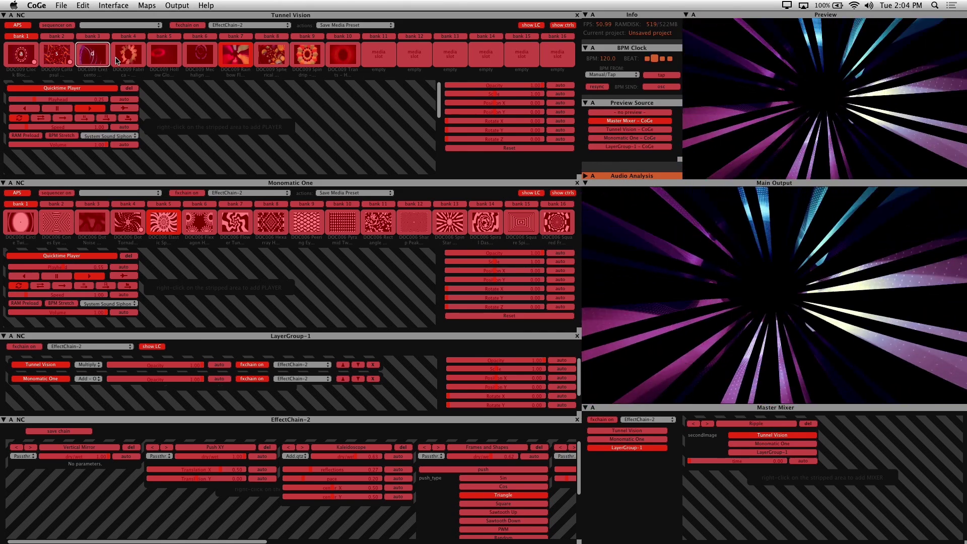
pyautogui.click(135, 55)
pyautogui.press('f')
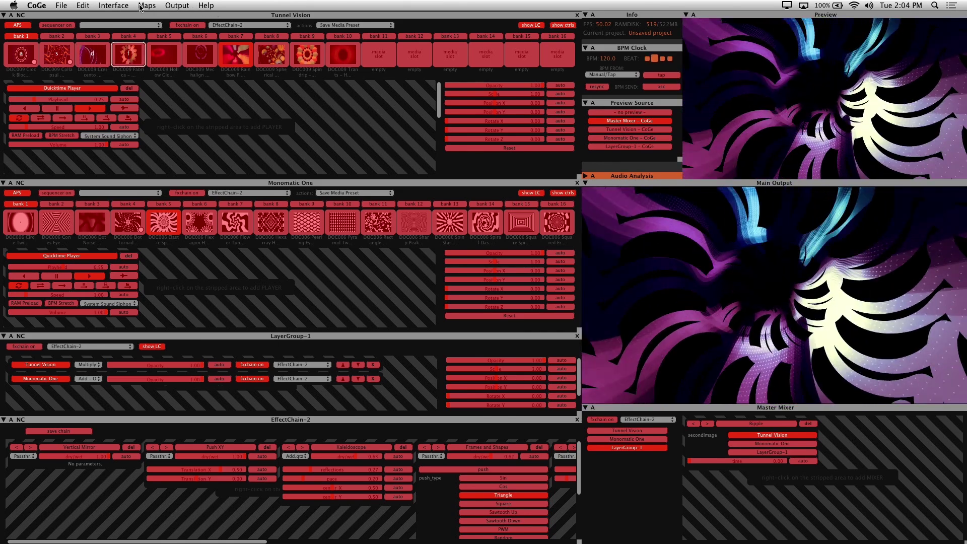
pyautogui.click(145, 5)
pyautogui.click(174, 18)
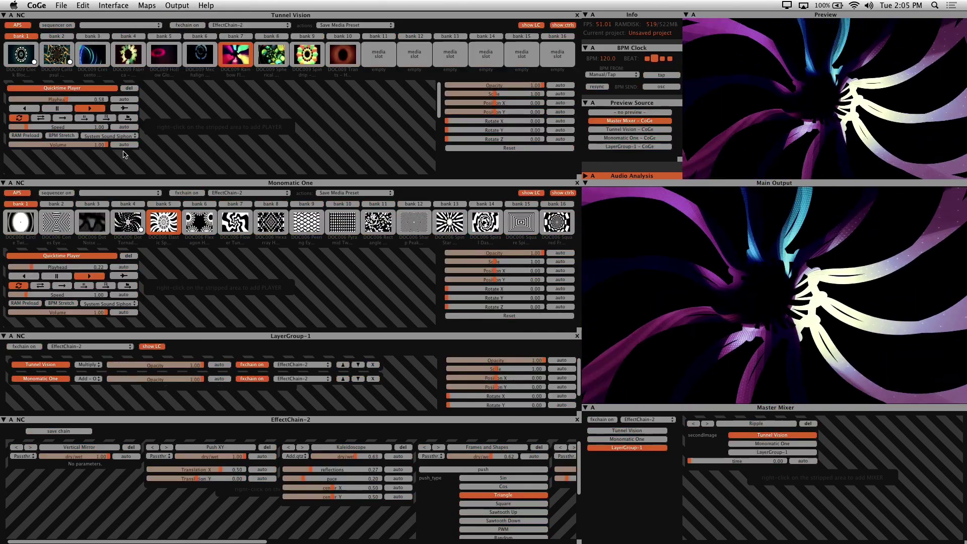
# - Test the mapped keys s, d, f and a to trigger Tunnel Vision clips
pyautogui.press('s')
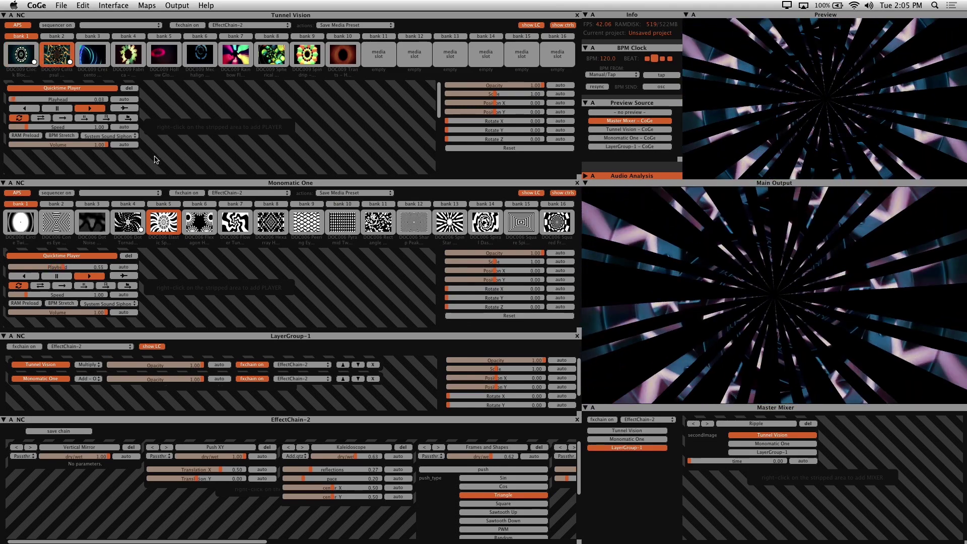
pyautogui.press('d')
pyautogui.press('f')
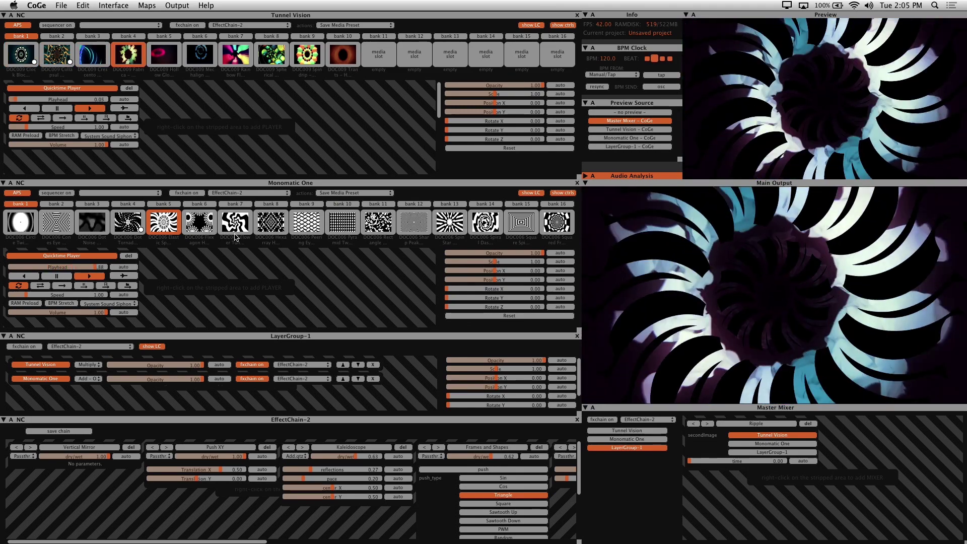
pyautogui.press('a')
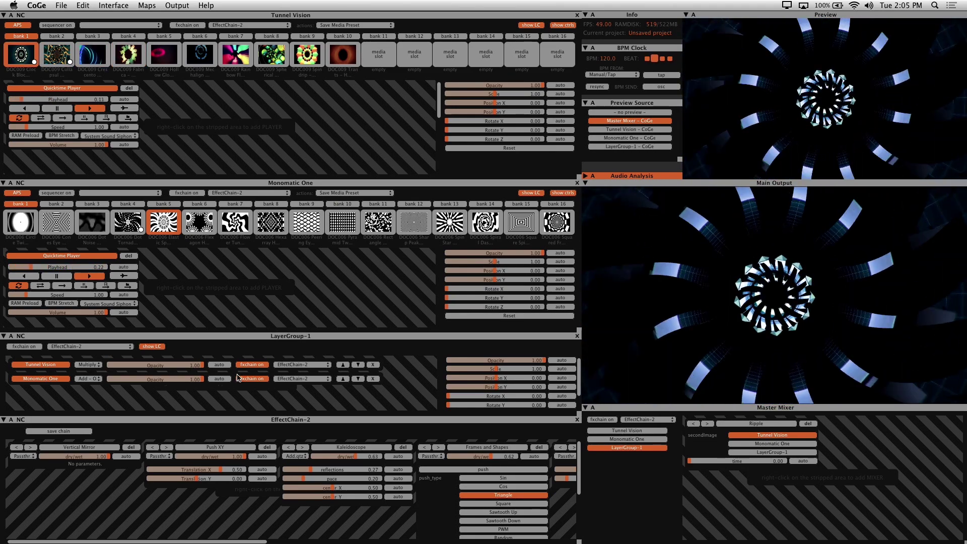
pyautogui.press('s')
pyautogui.press('d')
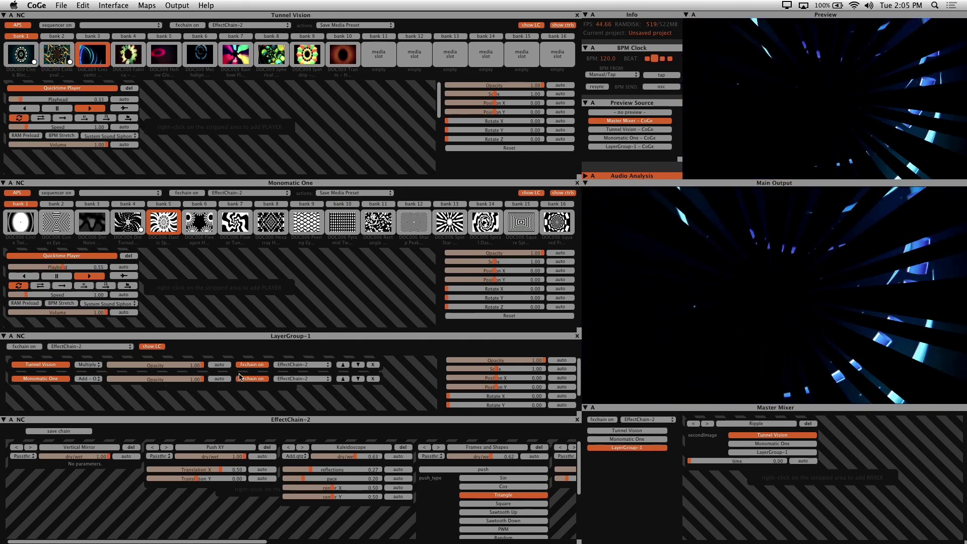
# - Preview the MIDI map, then show and hide the OSC address map
pyautogui.click(152, 6)
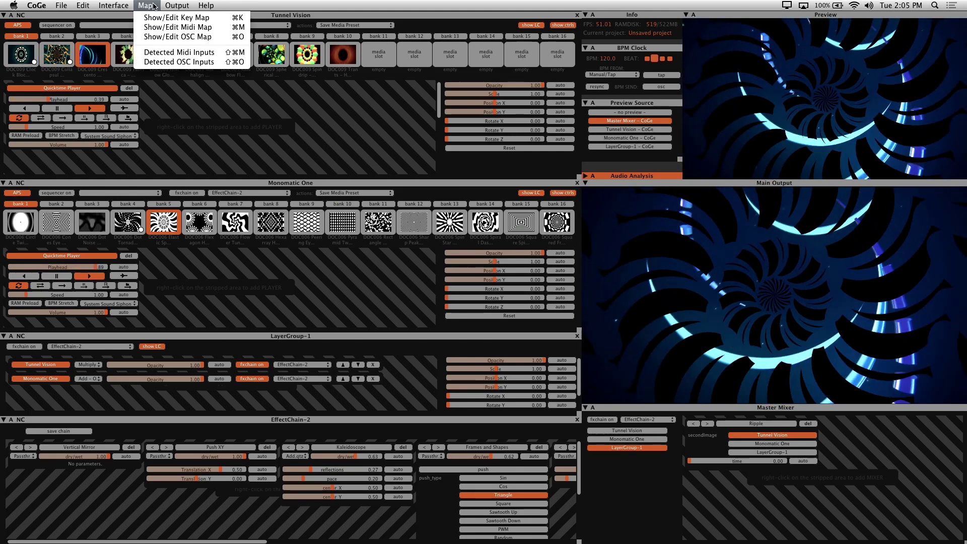
pyautogui.click(175, 27)
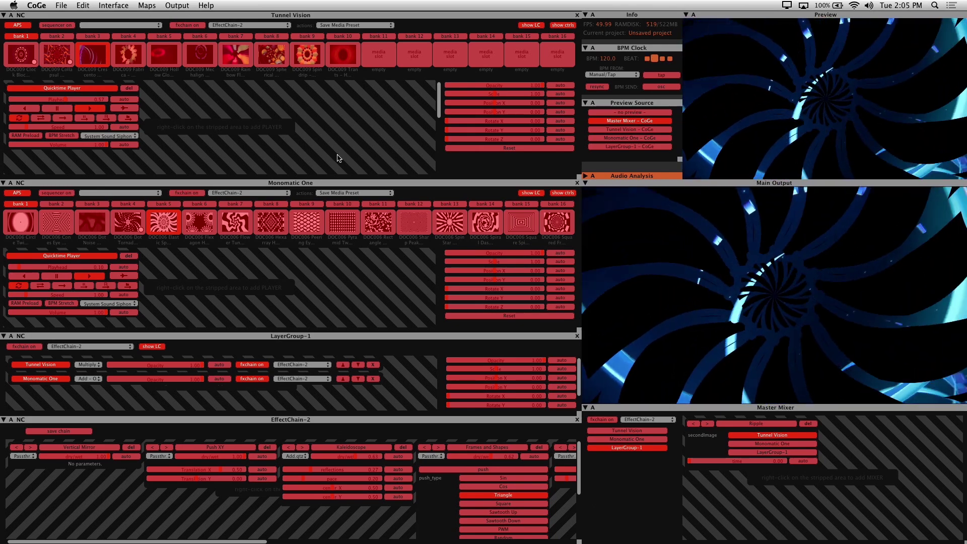
pyautogui.click(149, 7)
pyautogui.click(201, 36)
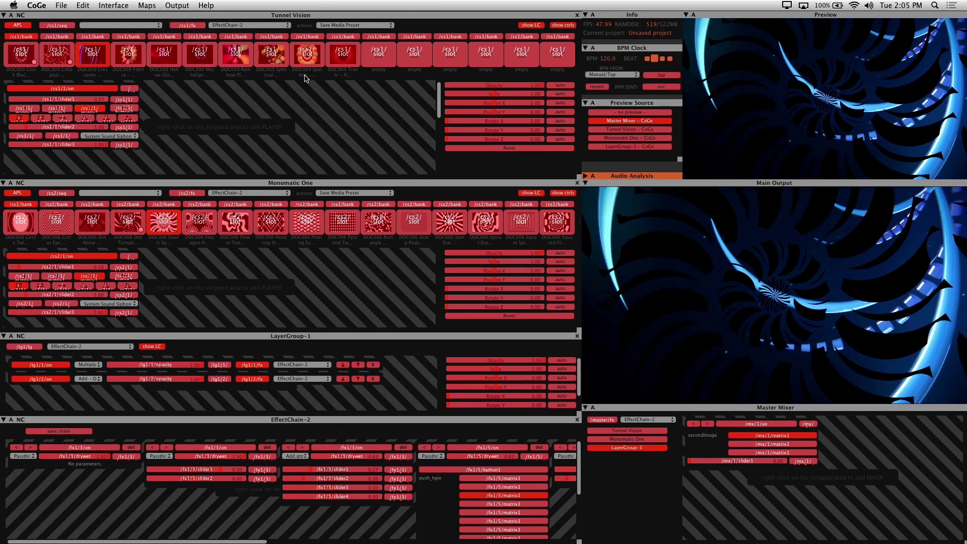
pyautogui.click(149, 7)
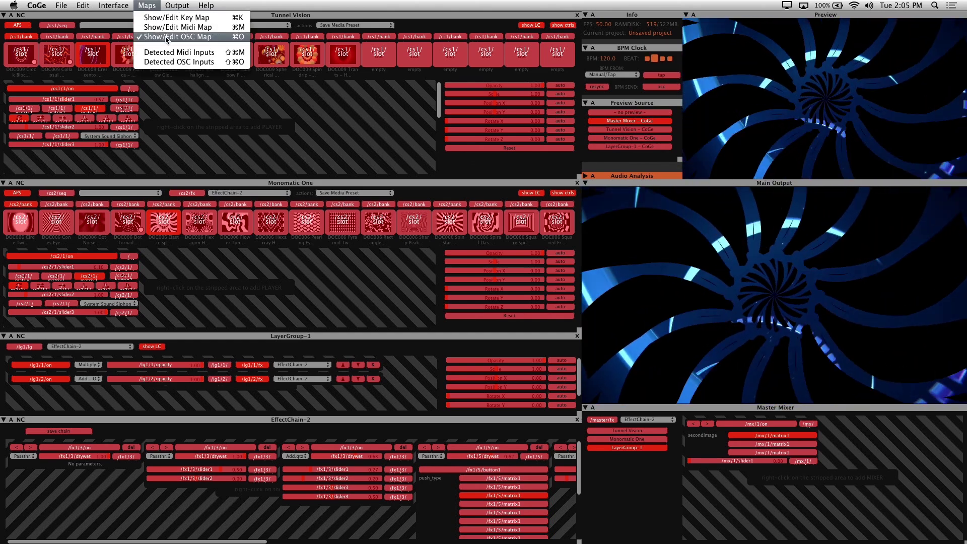
pyautogui.click(201, 36)
# - Enable the Vertical Mirror effect in the EffectChain-2 panel
pyautogui.click(81, 448)
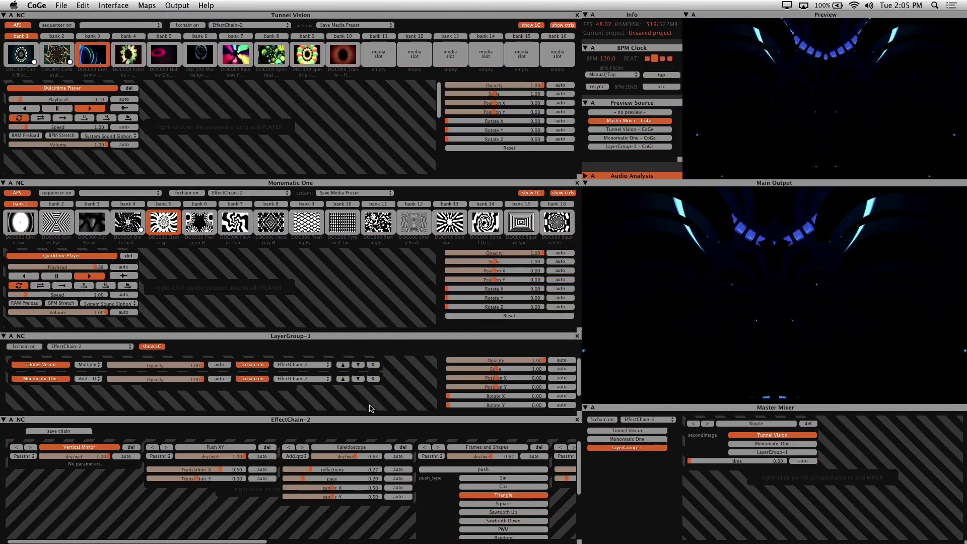